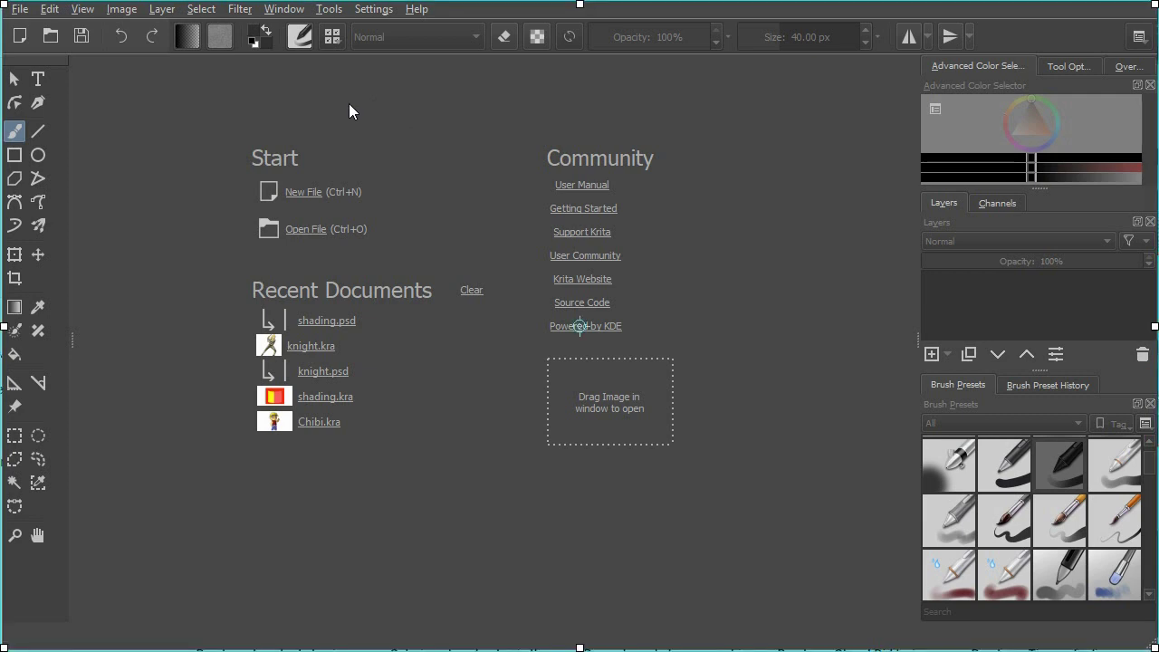
Create a new document from File > New with the YoutubeHD (1280 × 720) preset.
{"action": "left_click", "coordinate": [19, 9]}
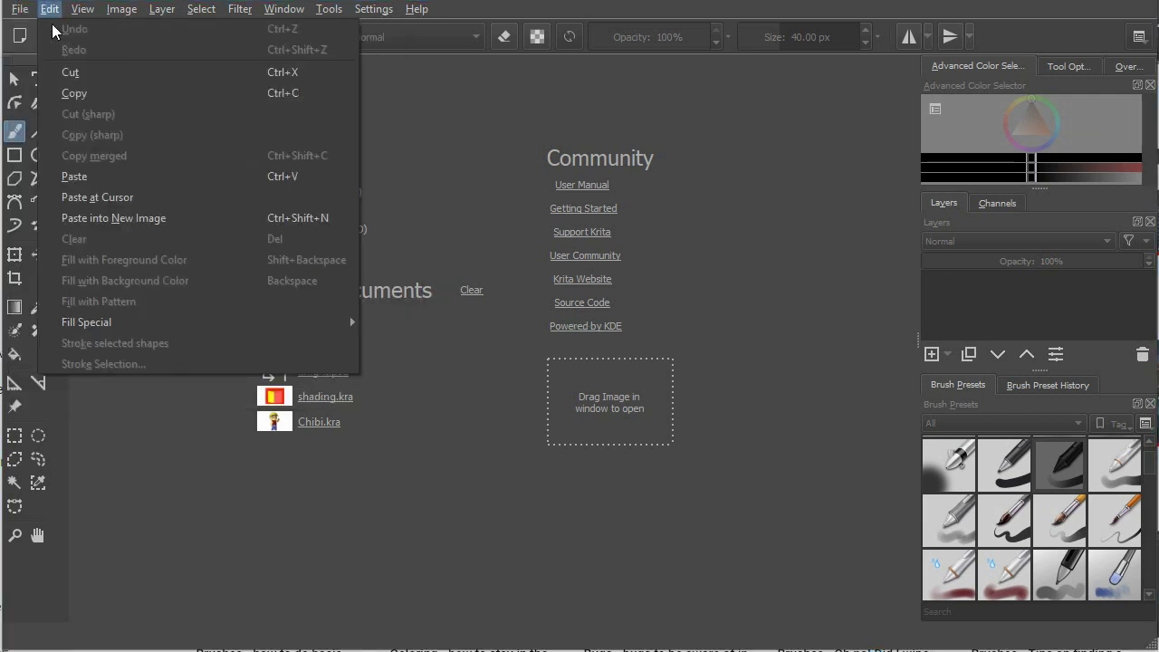
{"action": "left_click", "coordinate": [36, 29]}
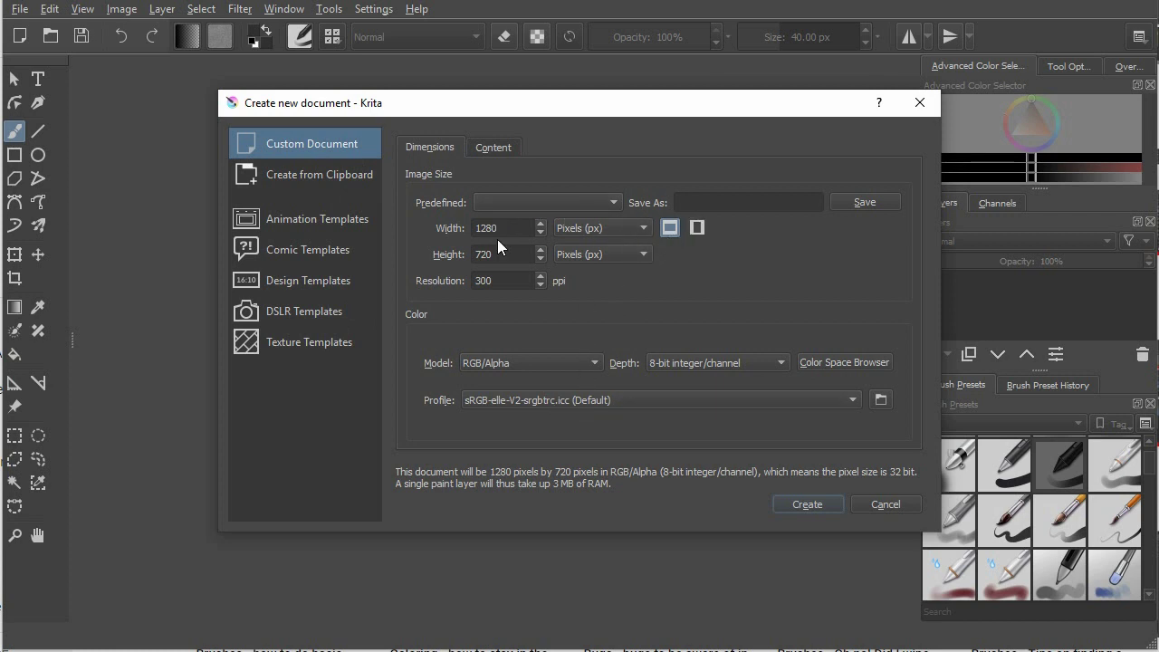
{"action": "left_click", "coordinate": [615, 203]}
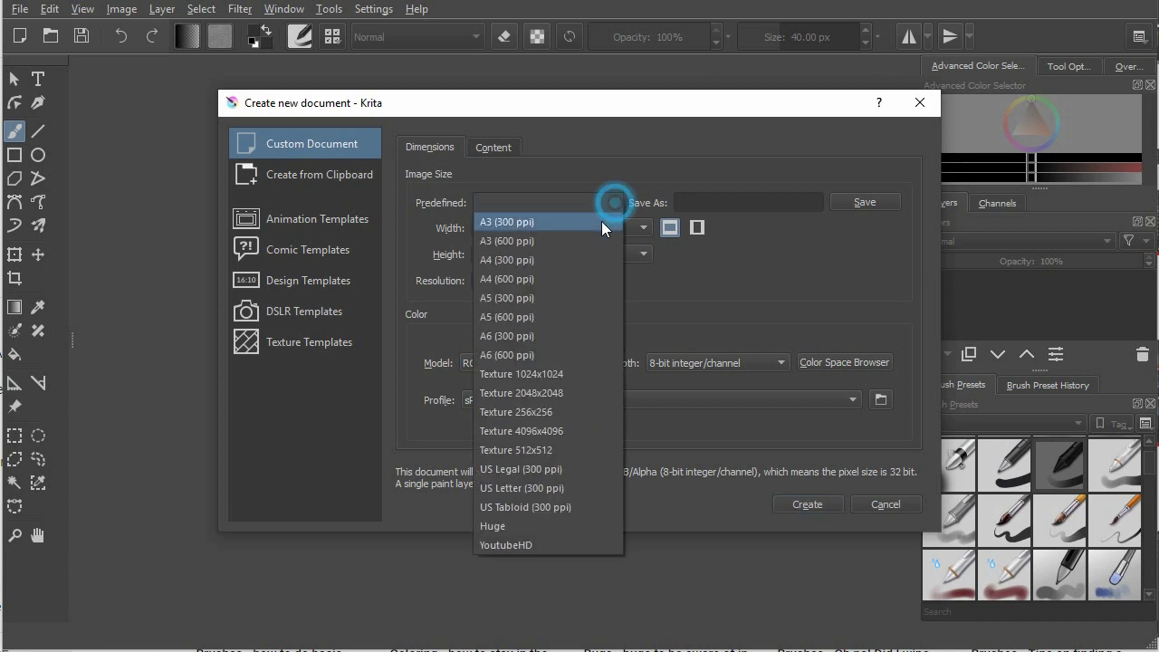
{"action": "left_click", "coordinate": [528, 549]}
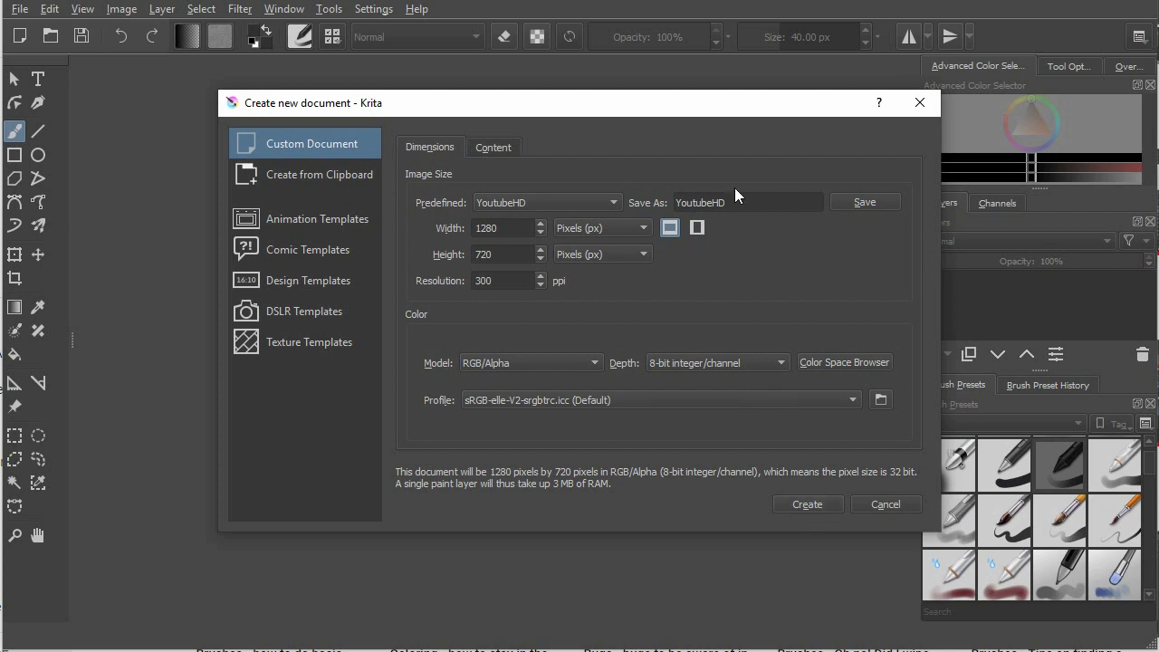
{"action": "left_click", "coordinate": [820, 508]}
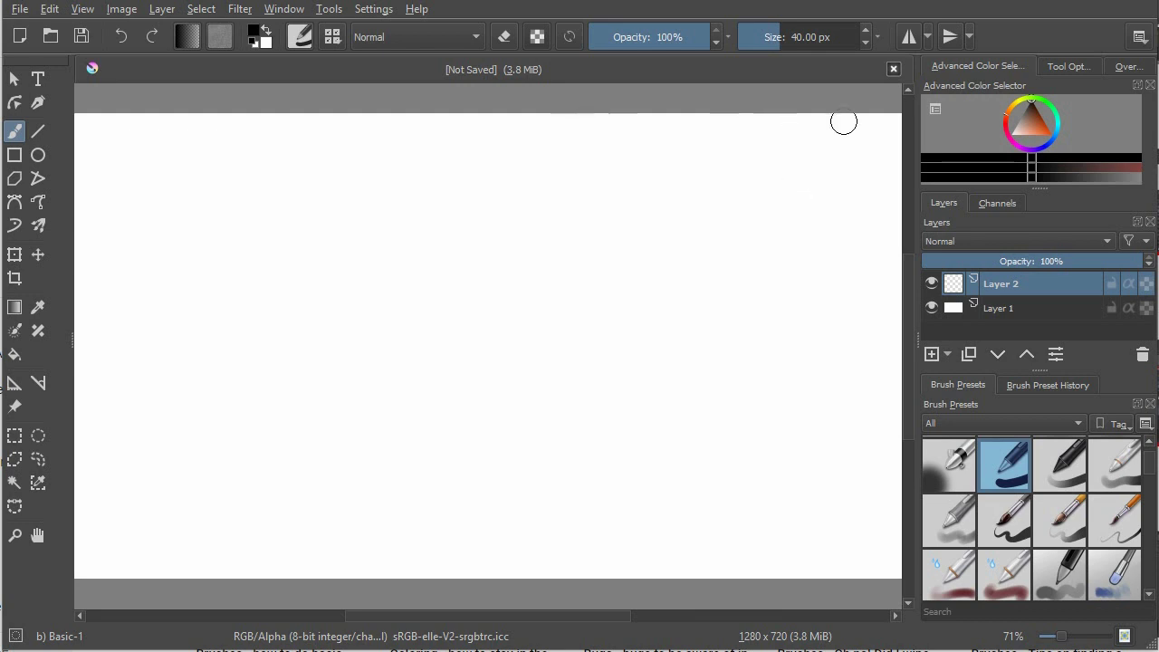
{"action": "left_click", "coordinate": [1141, 38]}
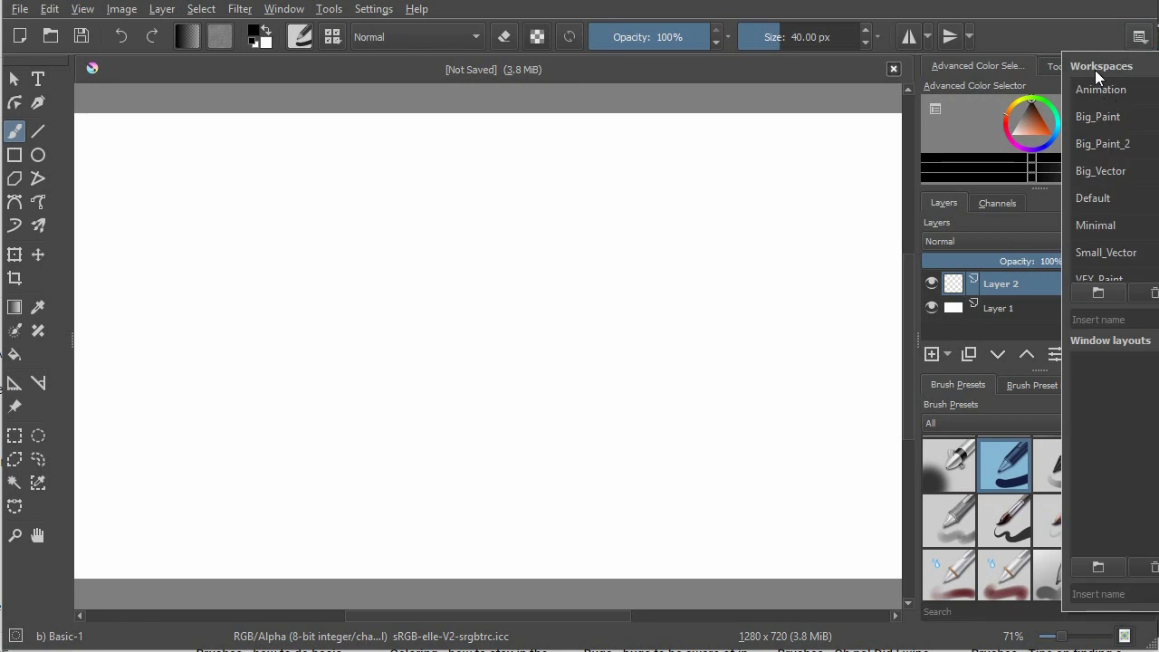
{"action": "left_click", "coordinate": [1038, 32]}
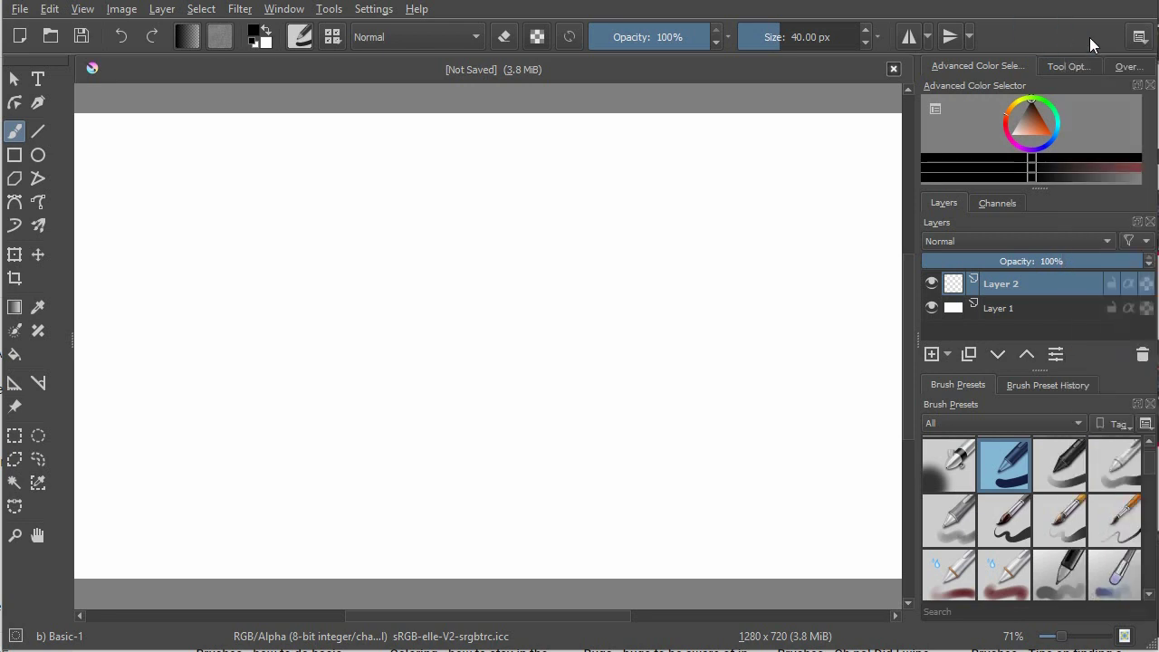
{"action": "left_click", "coordinate": [280, 10]}
{"action": "mouse_move", "coordinate": [312, 74]}
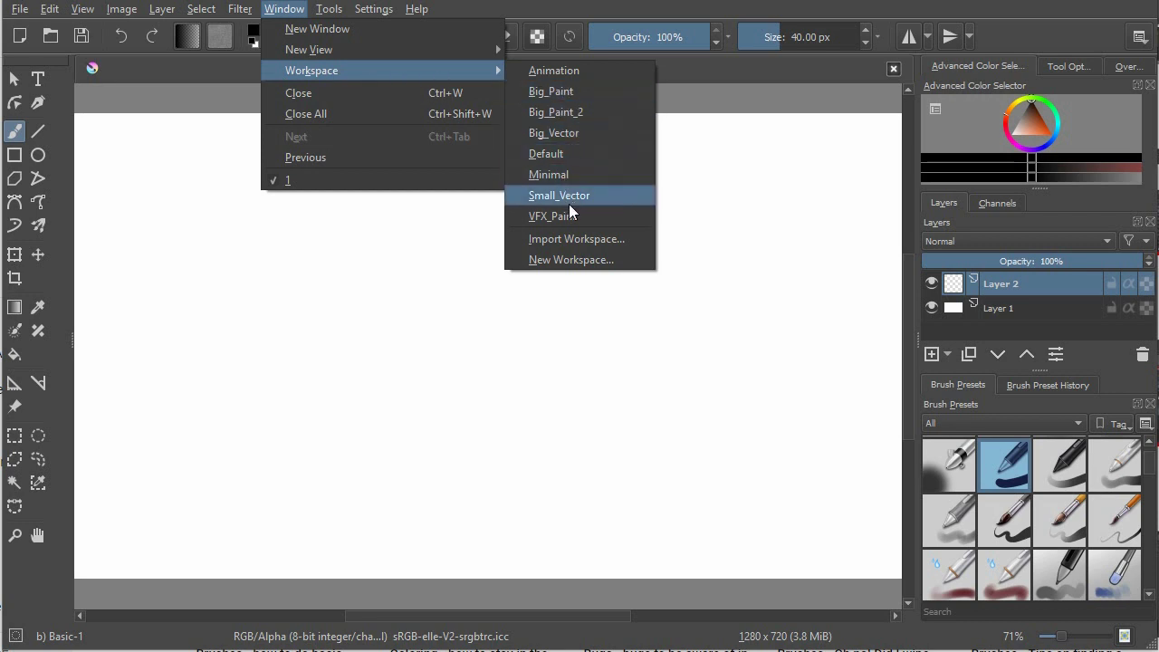
{"action": "left_click", "coordinate": [561, 79]}
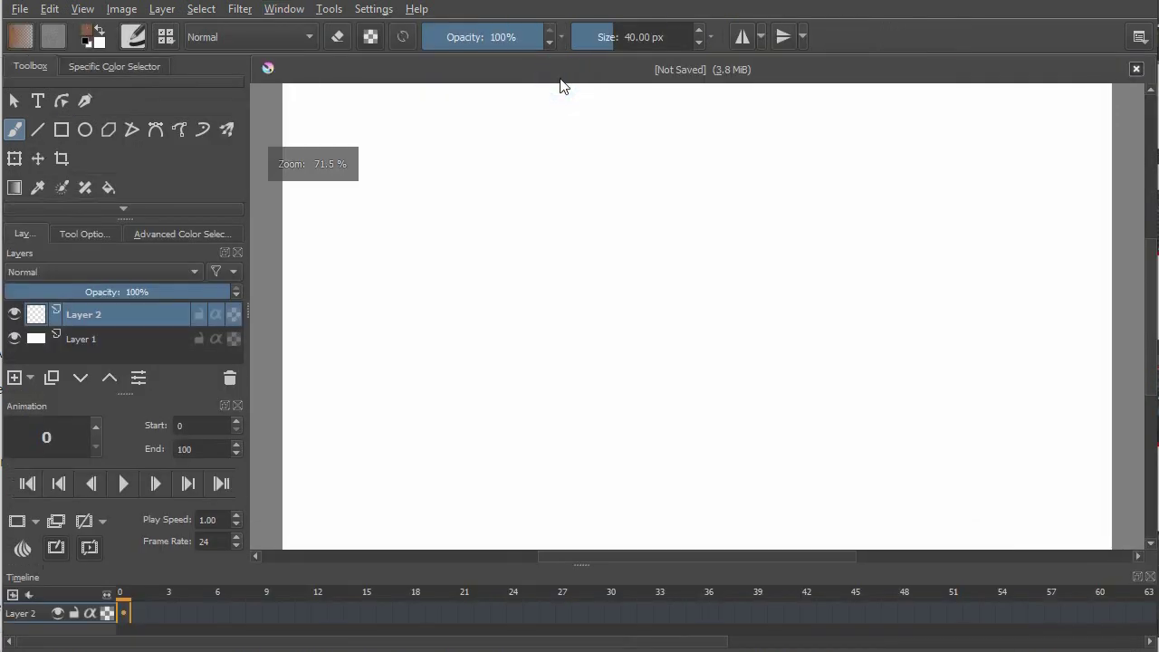
{"action": "left_click", "coordinate": [284, 9]}
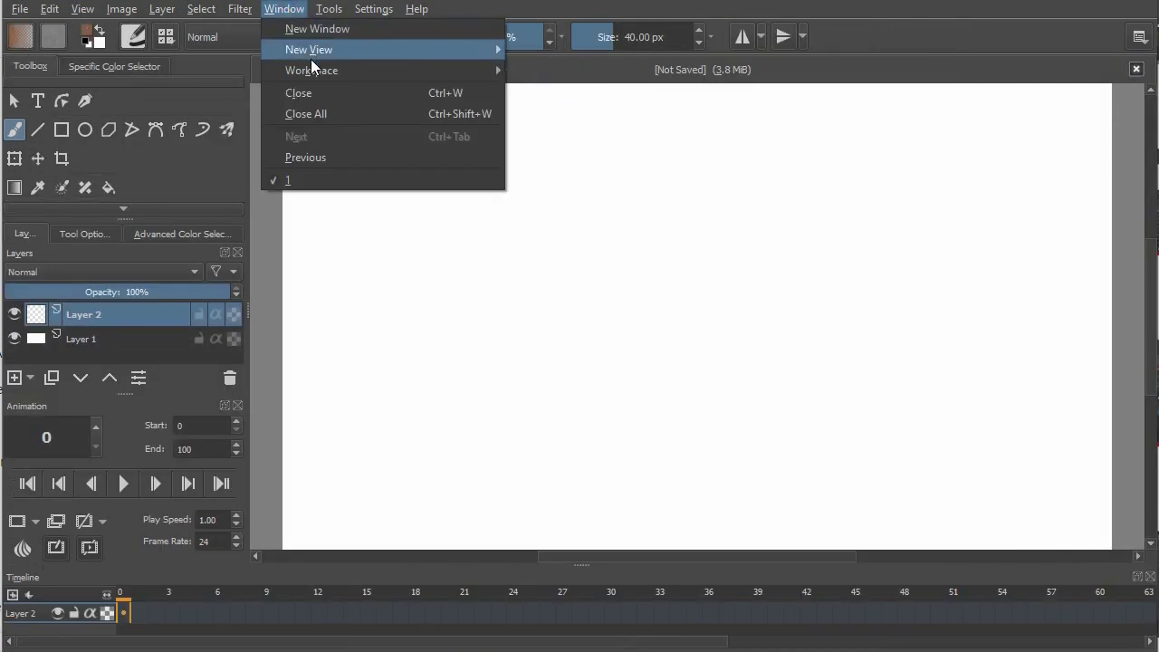
{"action": "left_click", "coordinate": [544, 90]}
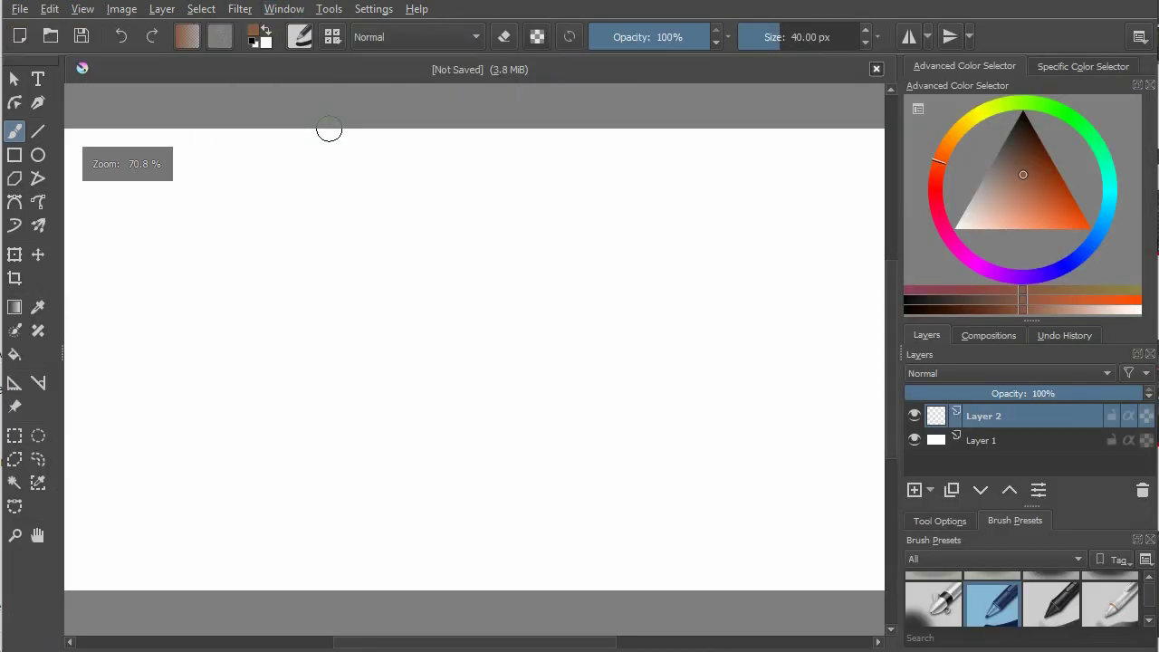
{"action": "left_click", "coordinate": [291, 9]}
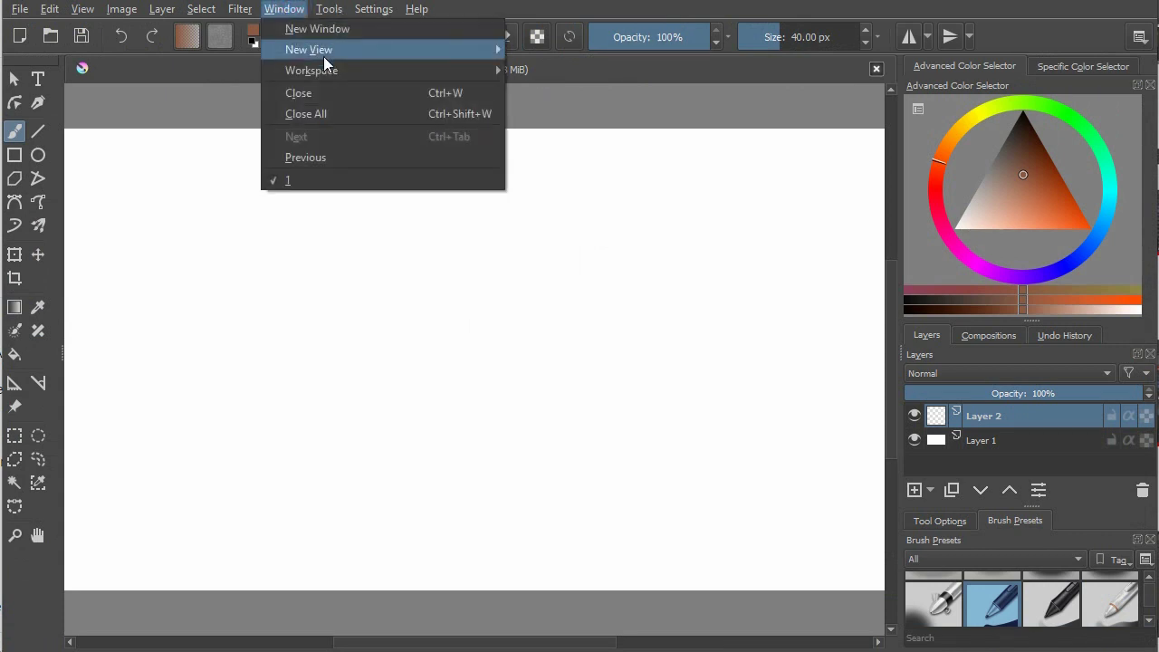
{"action": "mouse_move", "coordinate": [449, 72]}
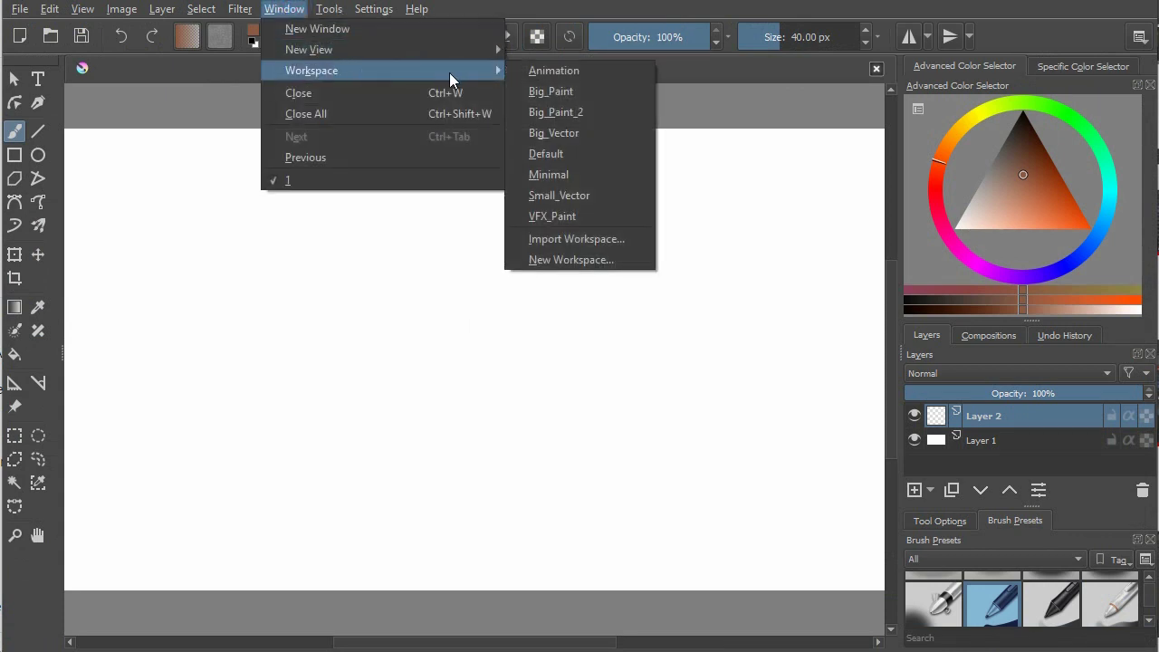
{"action": "left_click", "coordinate": [548, 152]}
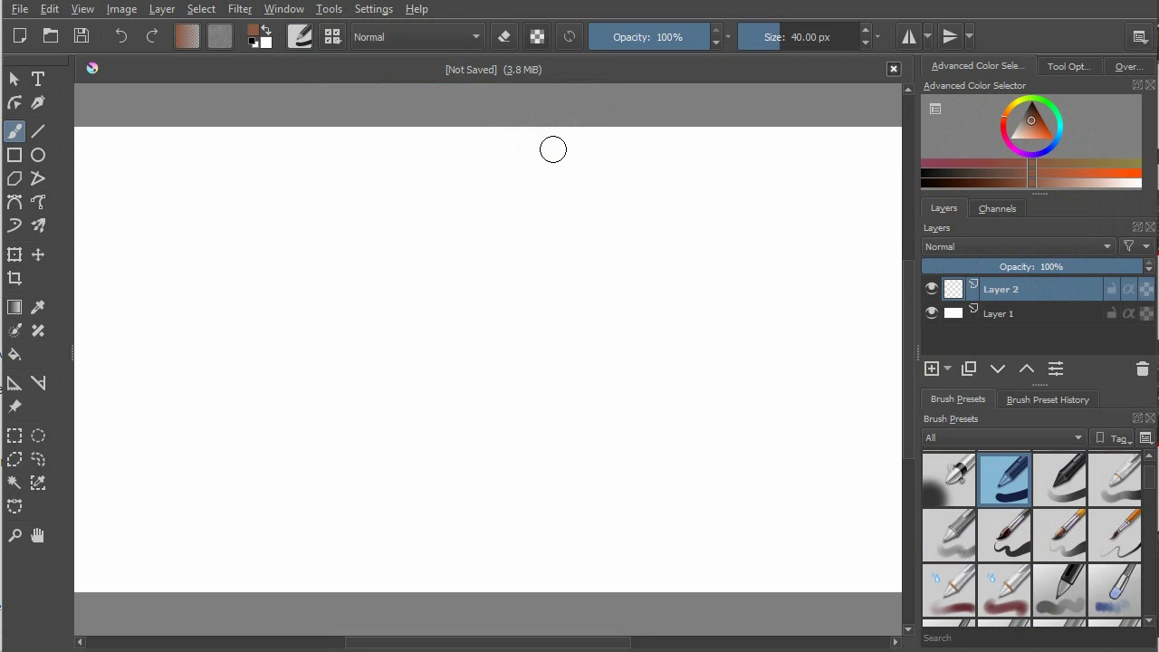
{"action": "left_click", "coordinate": [937, 494]}
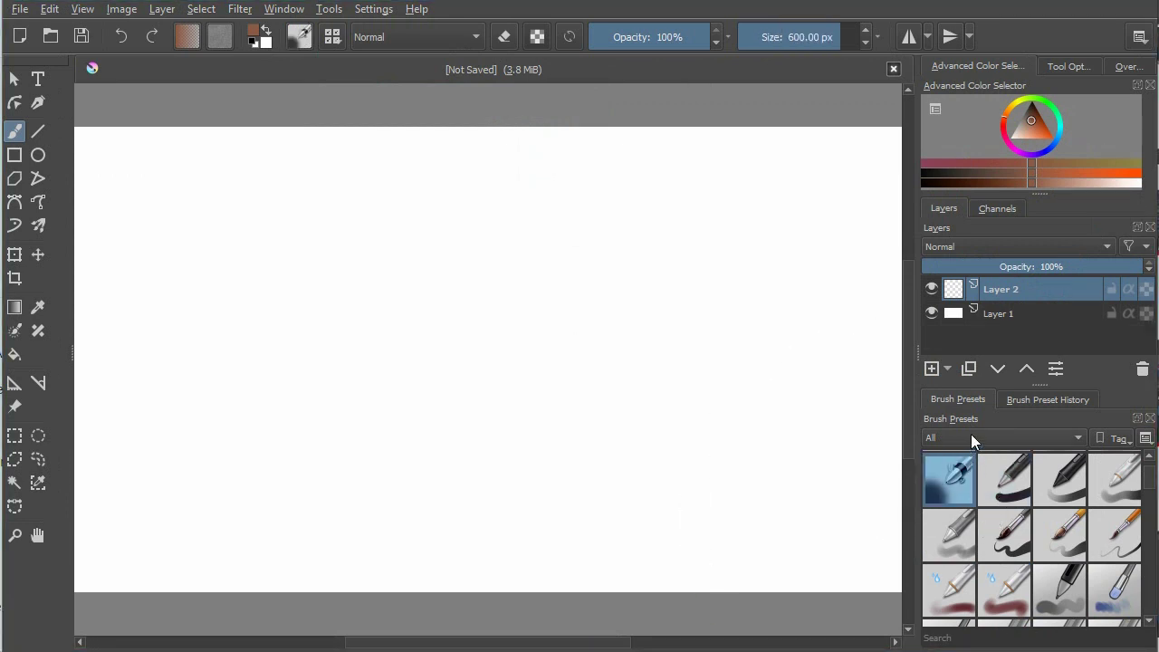
{"action": "left_click", "coordinate": [1022, 490]}
{"action": "mouse_move", "coordinate": [349, 301]}
{"action": "left_mouse_down"}
{"action": "mouse_move", "coordinate": [483, 358]}
{"action": "mouse_move", "coordinate": [505, 428]}
{"action": "mouse_move", "coordinate": [530, 450]}
{"action": "left_mouse_up"}
{"action": "left_click", "coordinate": [949, 480]}
{"action": "mouse_move", "coordinate": [752, 380]}
{"action": "left_mouse_down"}
{"action": "mouse_move", "coordinate": [670, 391]}
{"action": "mouse_move", "coordinate": [716, 400]}
{"action": "mouse_move", "coordinate": [644, 435]}
{"action": "left_mouse_up"}
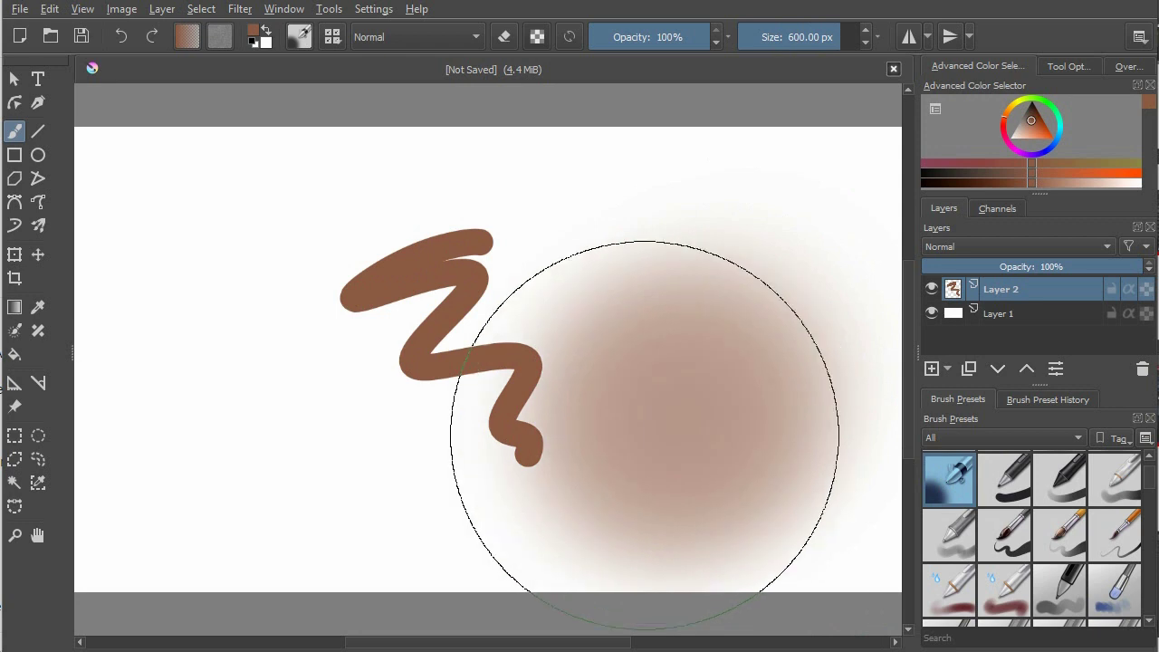
{"action": "left_click", "coordinate": [1004, 534]}
{"action": "mouse_move", "coordinate": [729, 332]}
{"action": "left_mouse_down"}
{"action": "mouse_move", "coordinate": [473, 318]}
{"action": "mouse_move", "coordinate": [487, 491]}
{"action": "mouse_move", "coordinate": [642, 523]}
{"action": "left_mouse_up"}
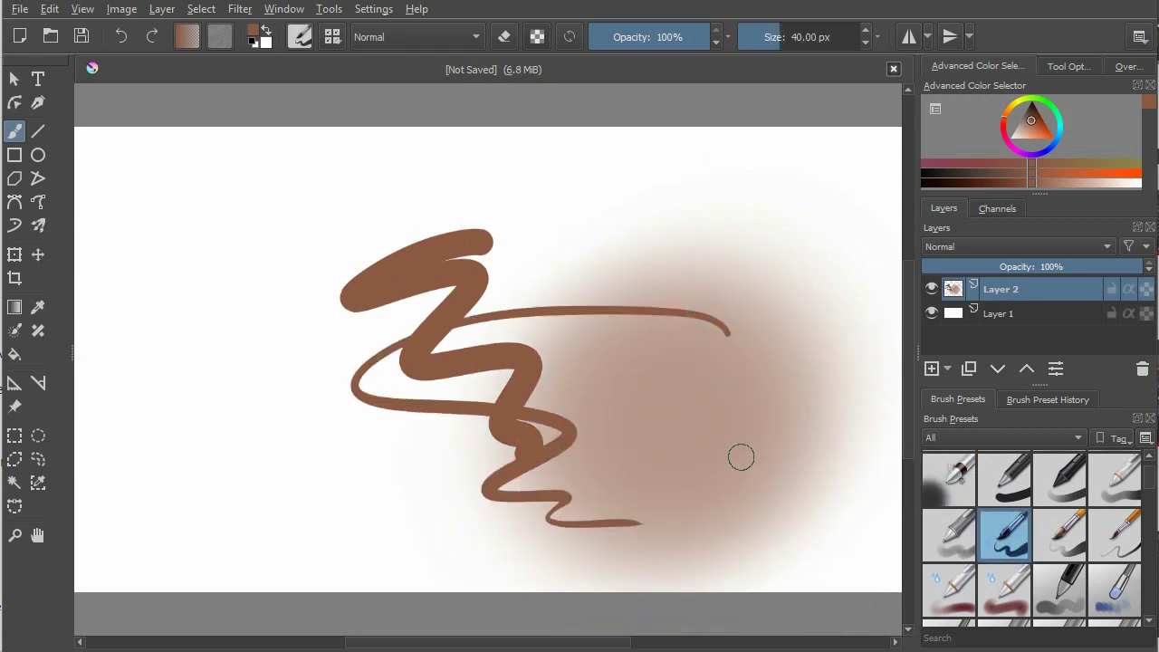
{"action": "left_click_drag", "start_coordinate": [832, 466], "coordinate": [820, 510]}
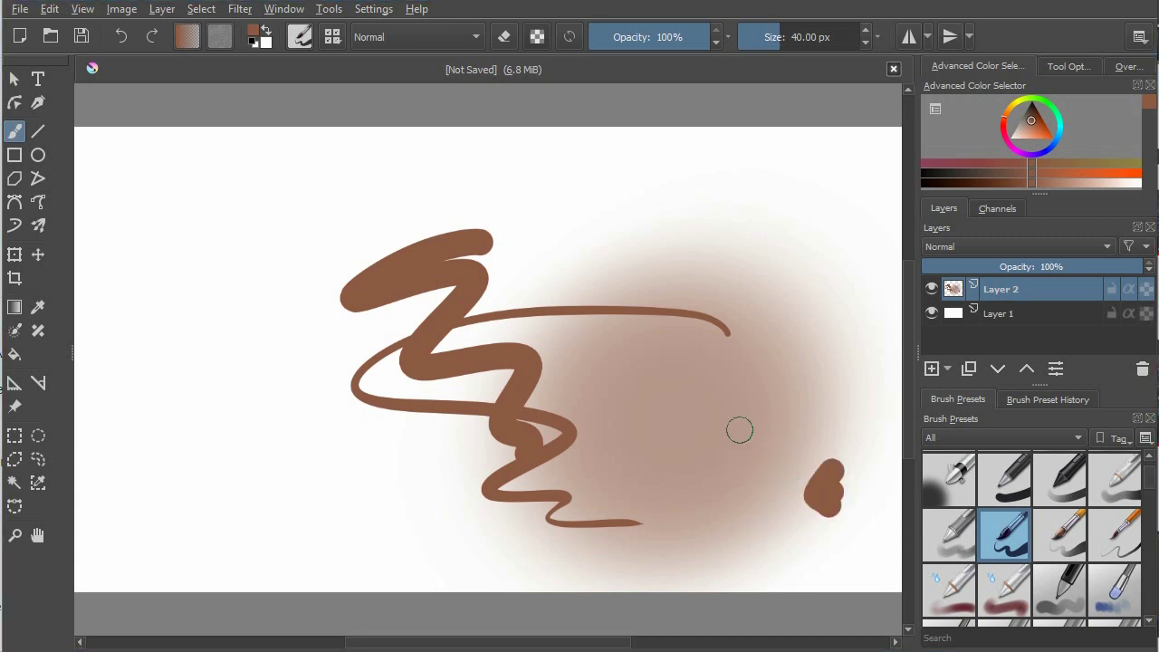
{"action": "key", "text": "Delete"}
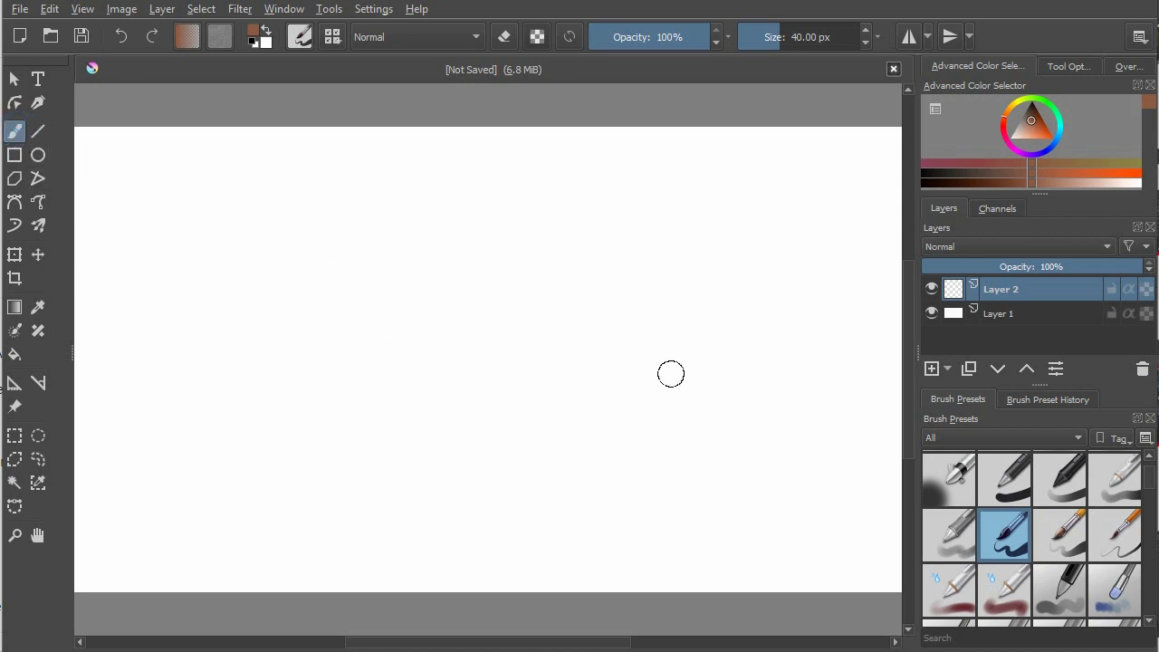
Test two brush presets with brown strokes, then erase part of the light-brown stroke.
{"action": "left_click", "coordinate": [1021, 489]}
{"action": "mouse_move", "coordinate": [259, 295]}
{"action": "left_mouse_down"}
{"action": "mouse_move", "coordinate": [277, 278]}
{"action": "mouse_move", "coordinate": [465, 330]}
{"action": "mouse_move", "coordinate": [518, 478]}
{"action": "left_mouse_up"}
{"action": "left_click", "coordinate": [1060, 479]}
{"action": "mouse_move", "coordinate": [732, 300]}
{"action": "left_mouse_down"}
{"action": "mouse_move", "coordinate": [637, 451]}
{"action": "mouse_move", "coordinate": [797, 484]}
{"action": "left_mouse_up"}
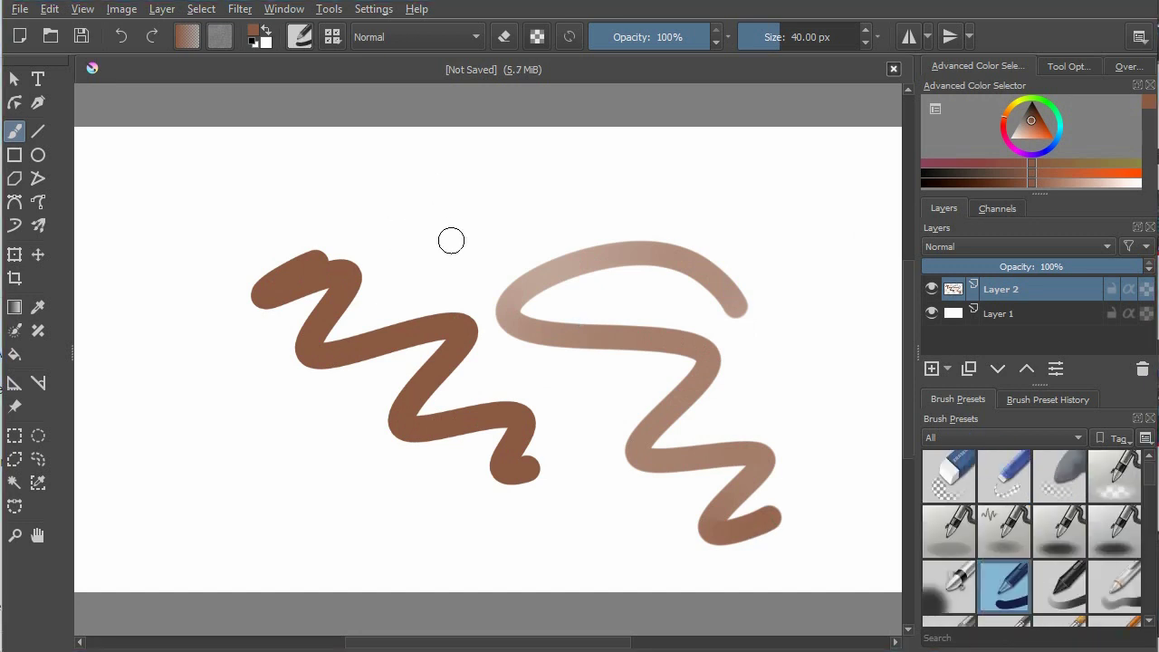
{"action": "left_click", "coordinate": [948, 478]}
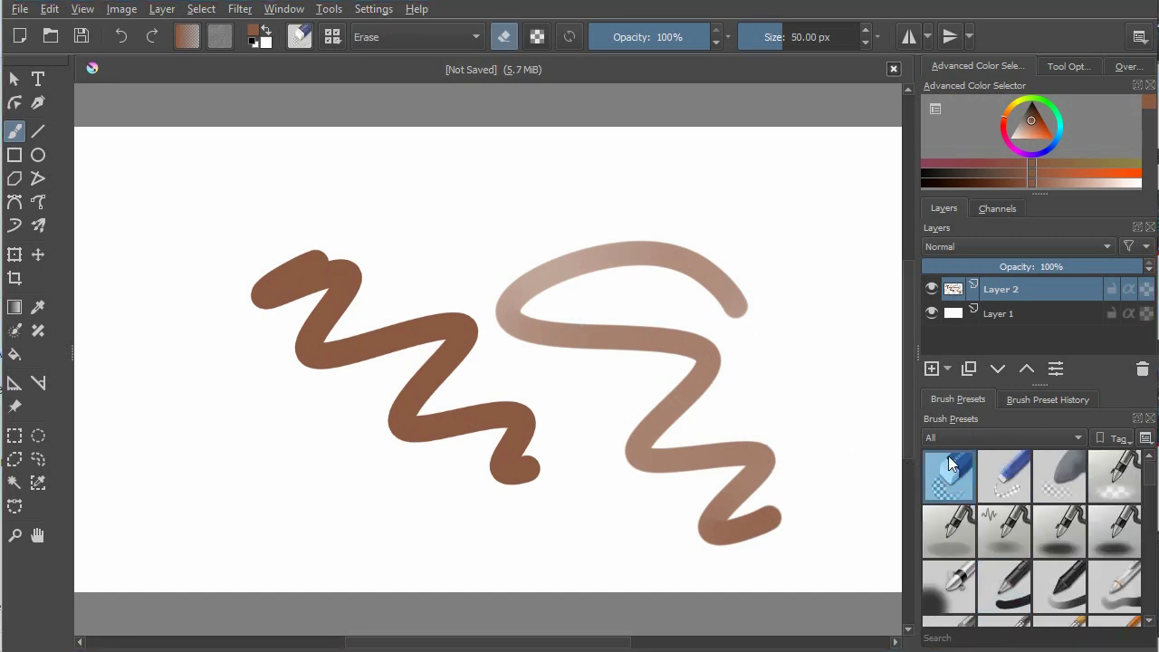
{"action": "mouse_move", "coordinate": [705, 389]}
{"action": "left_mouse_down"}
{"action": "mouse_move", "coordinate": [672, 406]}
{"action": "mouse_move", "coordinate": [691, 278]}
{"action": "mouse_move", "coordinate": [653, 245]}
{"action": "mouse_move", "coordinate": [524, 427]}
{"action": "left_mouse_up"}
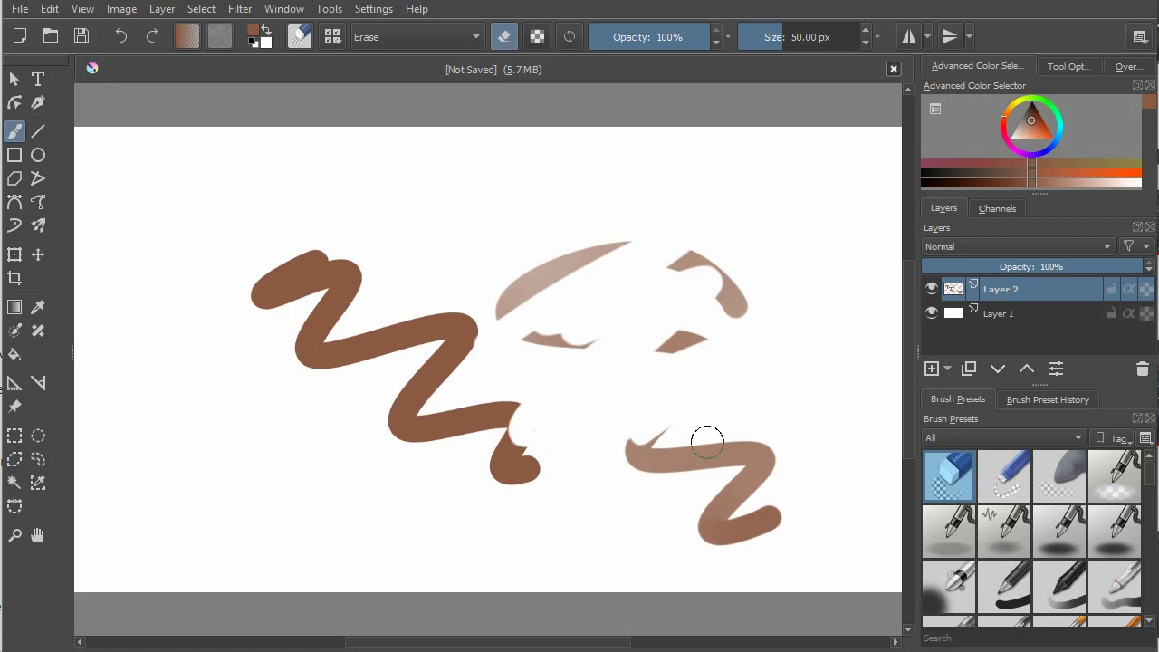
Paint a dark-brown zigzag with the pen brush and partly erase it in erase mode.
{"action": "left_click", "coordinate": [1004, 587]}
{"action": "mouse_move", "coordinate": [426, 258]}
{"action": "left_mouse_down"}
{"action": "mouse_move", "coordinate": [504, 236]}
{"action": "mouse_move", "coordinate": [566, 376]}
{"action": "mouse_move", "coordinate": [616, 435]}
{"action": "left_mouse_up"}
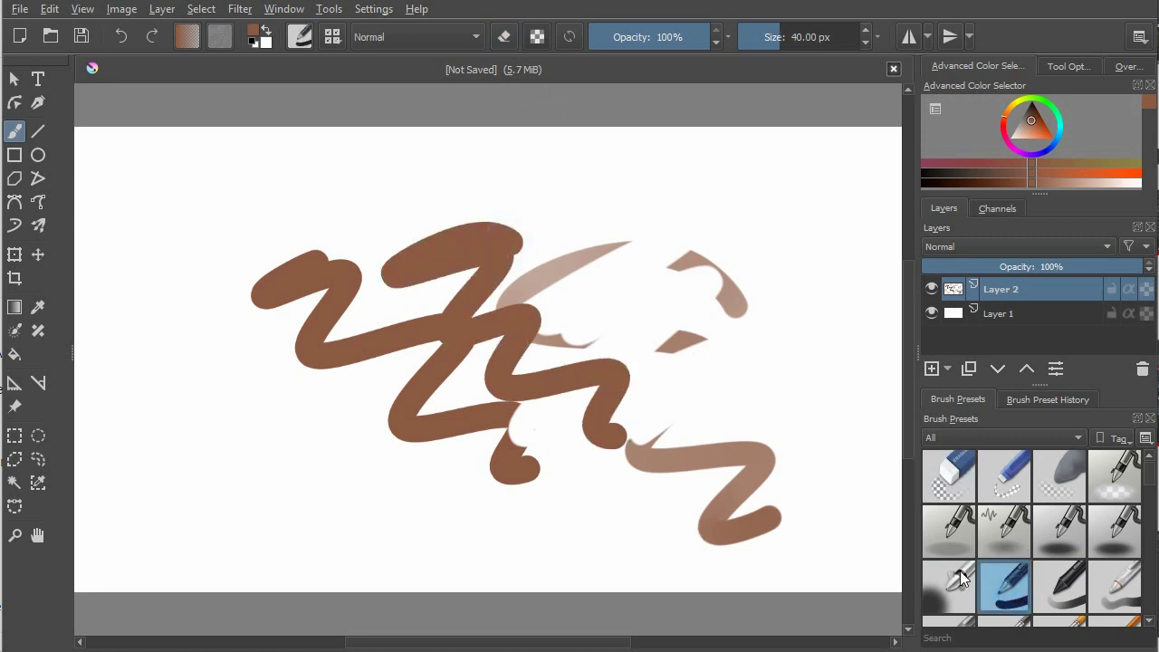
{"action": "left_click", "coordinate": [504, 36]}
{"action": "mouse_move", "coordinate": [463, 240]}
{"action": "left_mouse_down"}
{"action": "mouse_move", "coordinate": [570, 251]}
{"action": "mouse_move", "coordinate": [637, 336]}
{"action": "mouse_move", "coordinate": [517, 471]}
{"action": "left_mouse_up"}
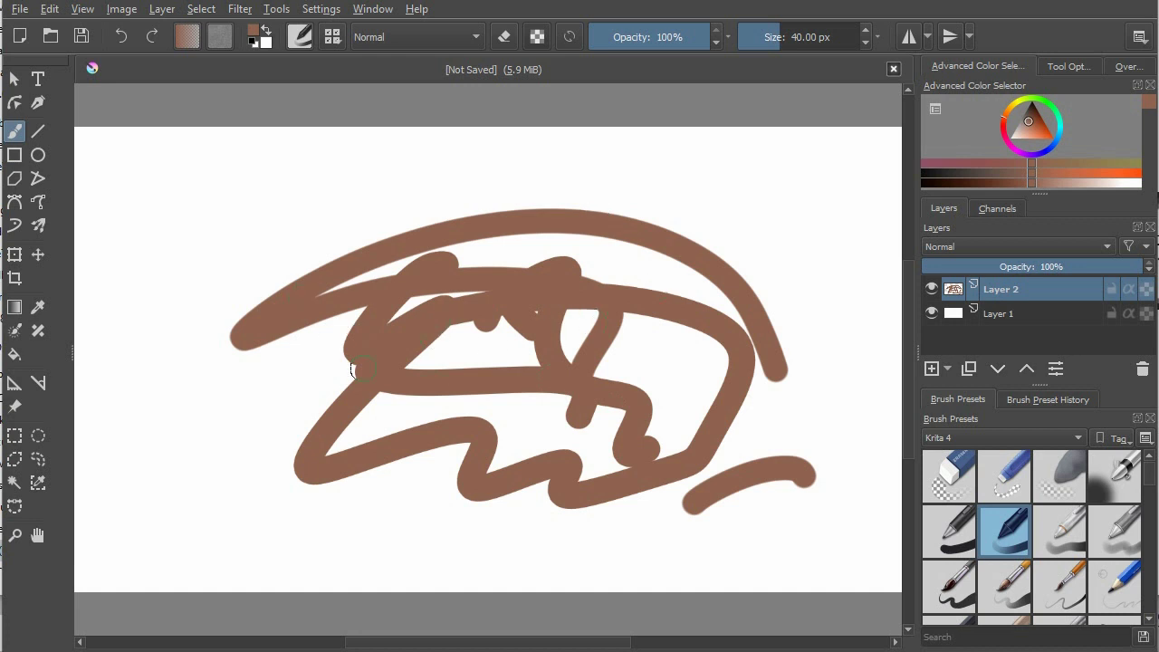
Clear the layer with Edit > Clear and paint one fresh brown zigzag in the centre.
{"action": "left_click", "coordinate": [49, 11]}
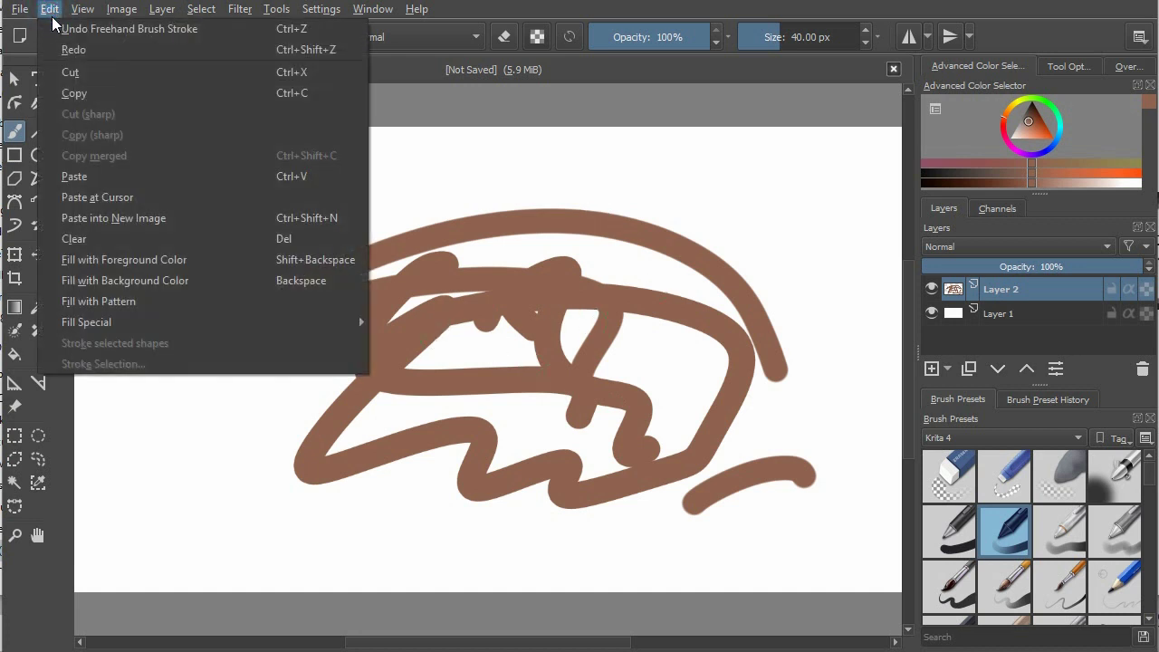
{"action": "left_click", "coordinate": [81, 238]}
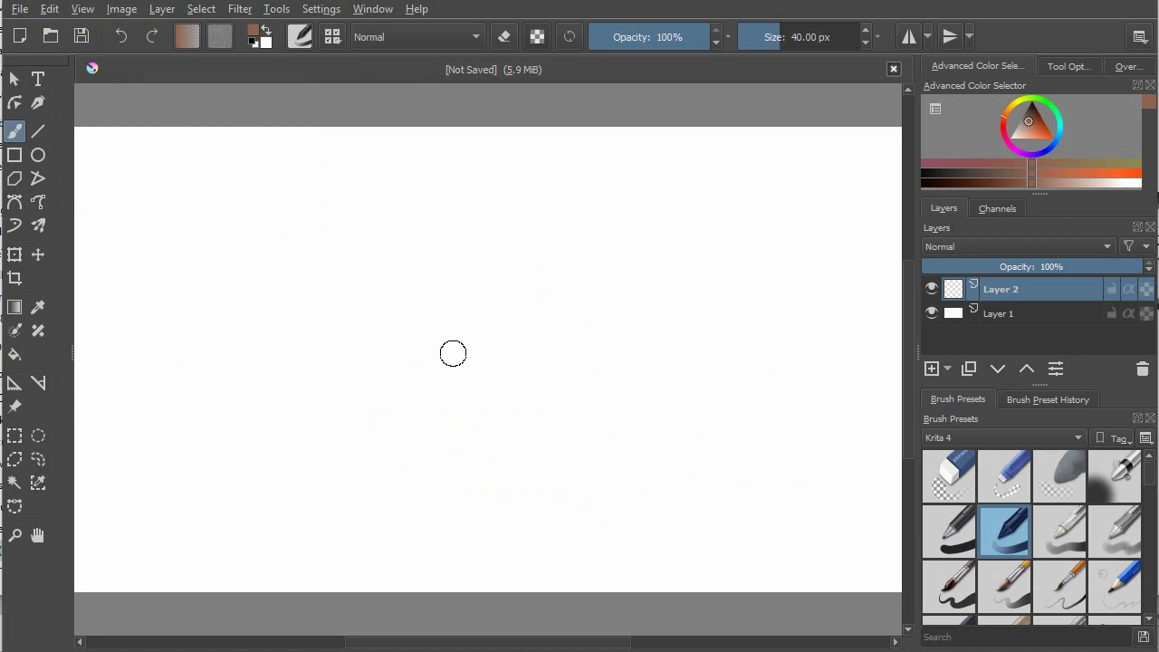
{"action": "mouse_move", "coordinate": [440, 333]}
{"action": "left_mouse_down"}
{"action": "mouse_move", "coordinate": [531, 403]}
{"action": "mouse_move", "coordinate": [650, 448]}
{"action": "left_mouse_up"}
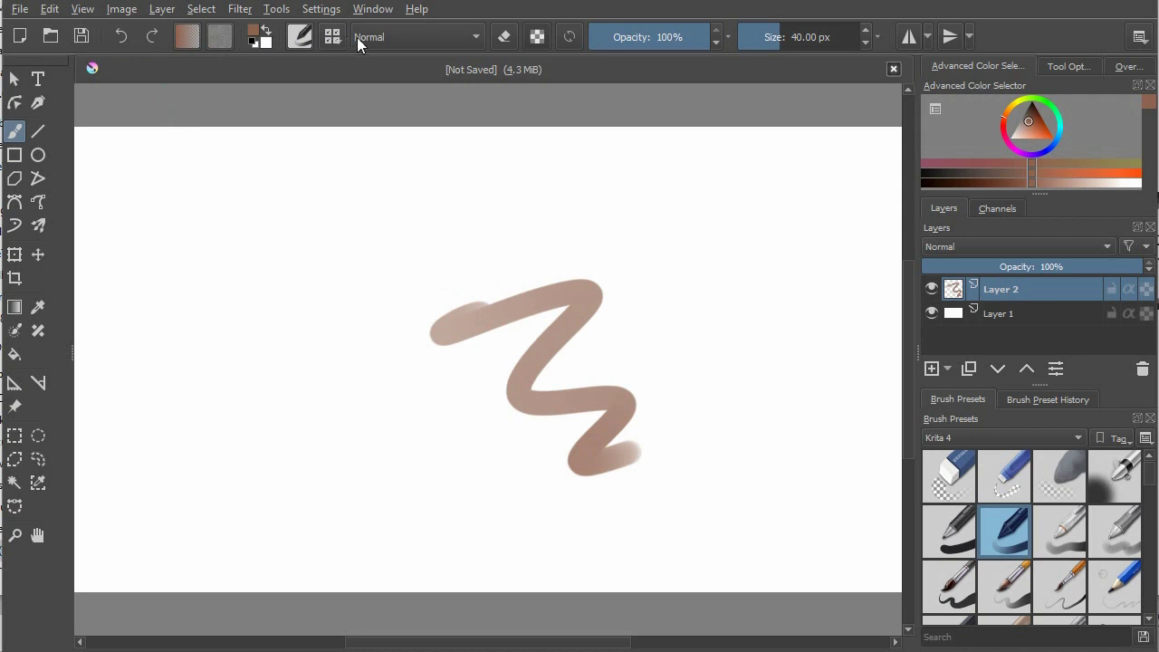
Open Configure Toolbars, browse the BrushesAndStuff toolbar, then return to mainToolBar.
{"action": "left_click", "coordinate": [322, 11]}
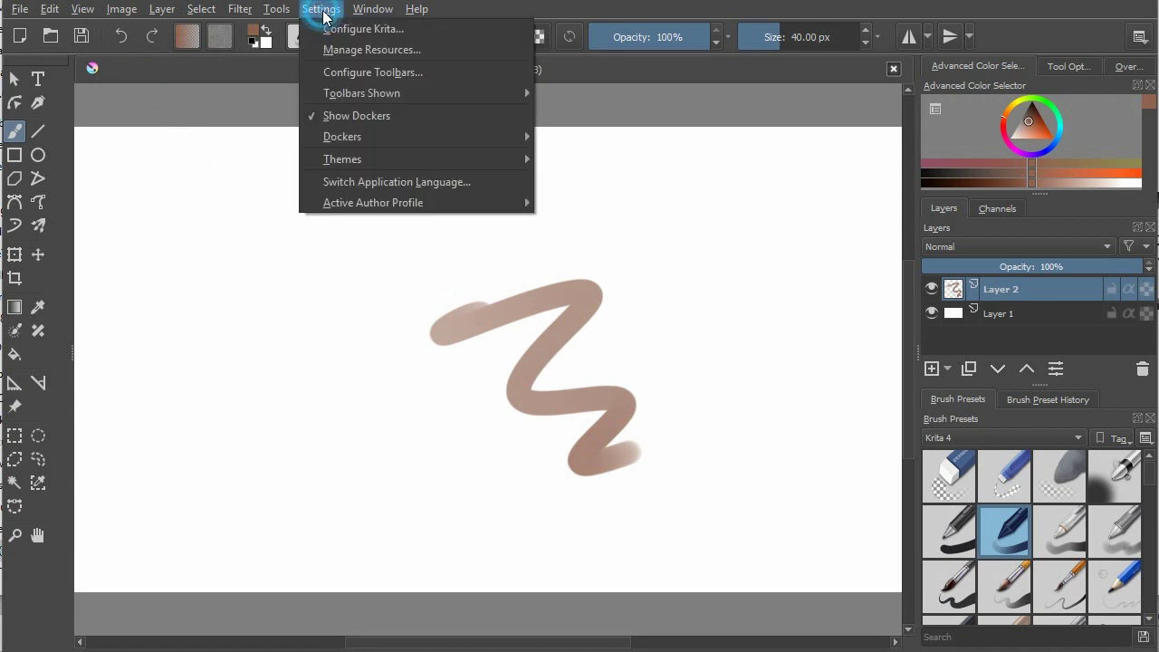
{"action": "mouse_move", "coordinate": [386, 96]}
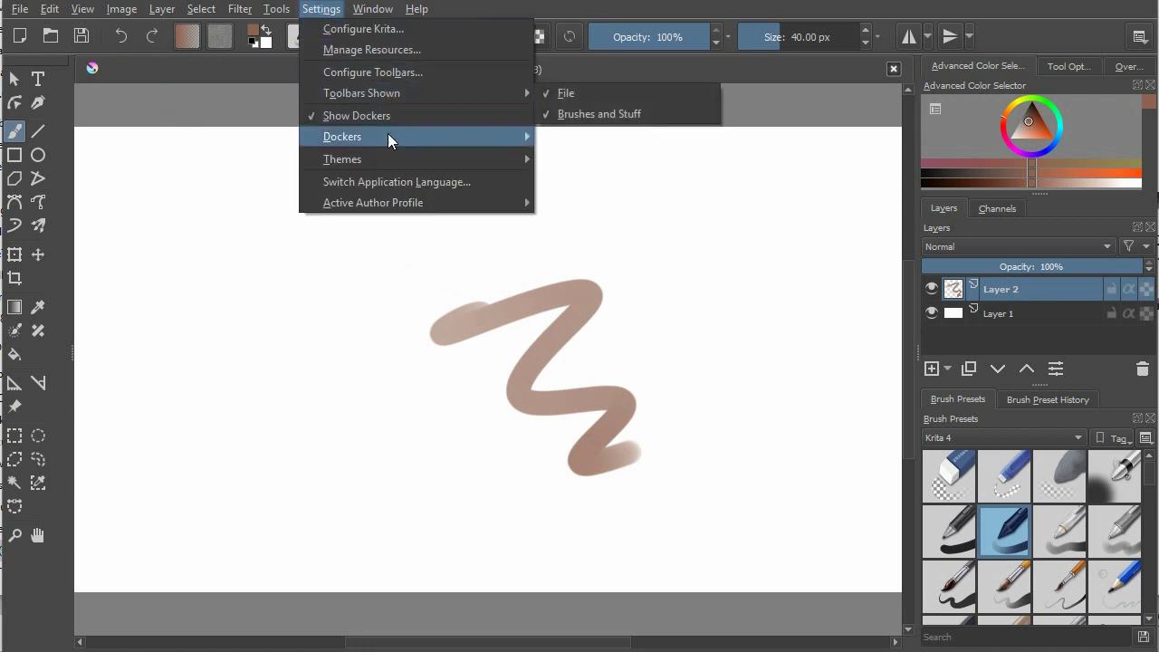
{"action": "left_click", "coordinate": [397, 74]}
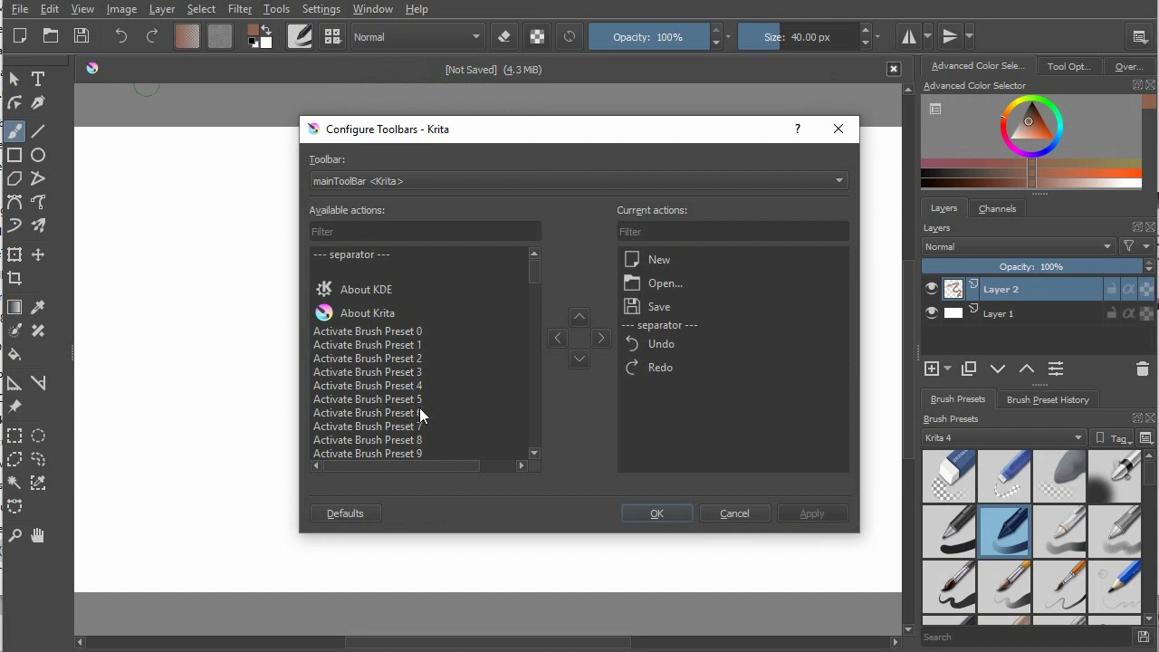
{"action": "left_click", "coordinate": [779, 214]}
{"action": "left_click", "coordinate": [605, 192]}
{"action": "left_click", "coordinate": [430, 199]}
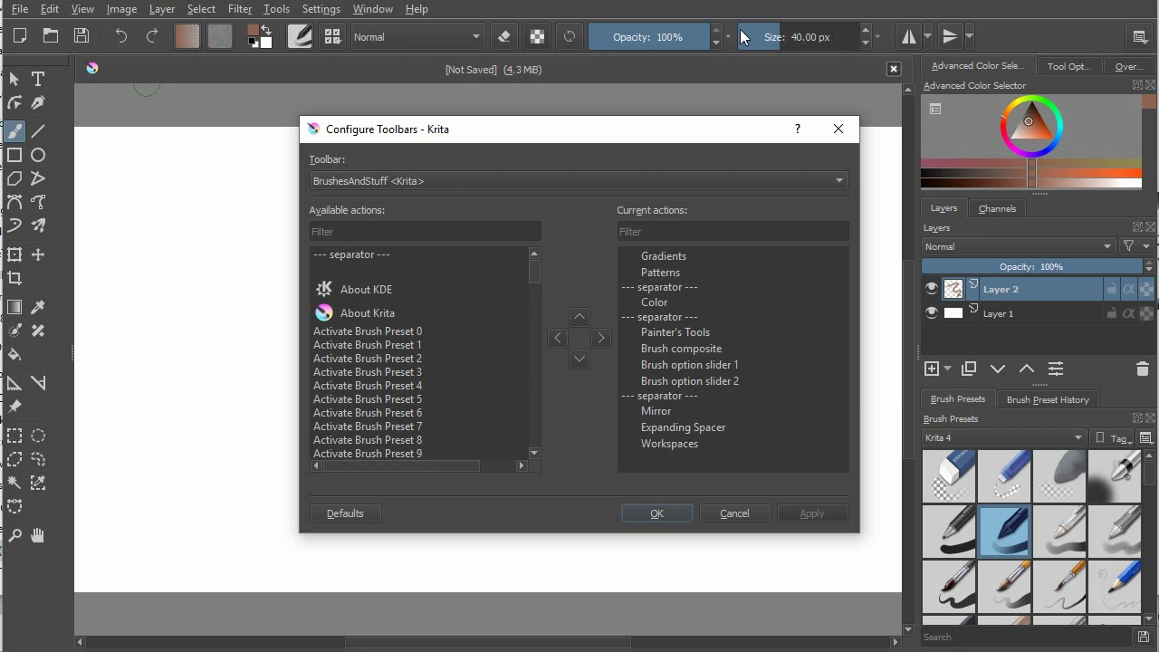
{"action": "key", "text": "Up"}
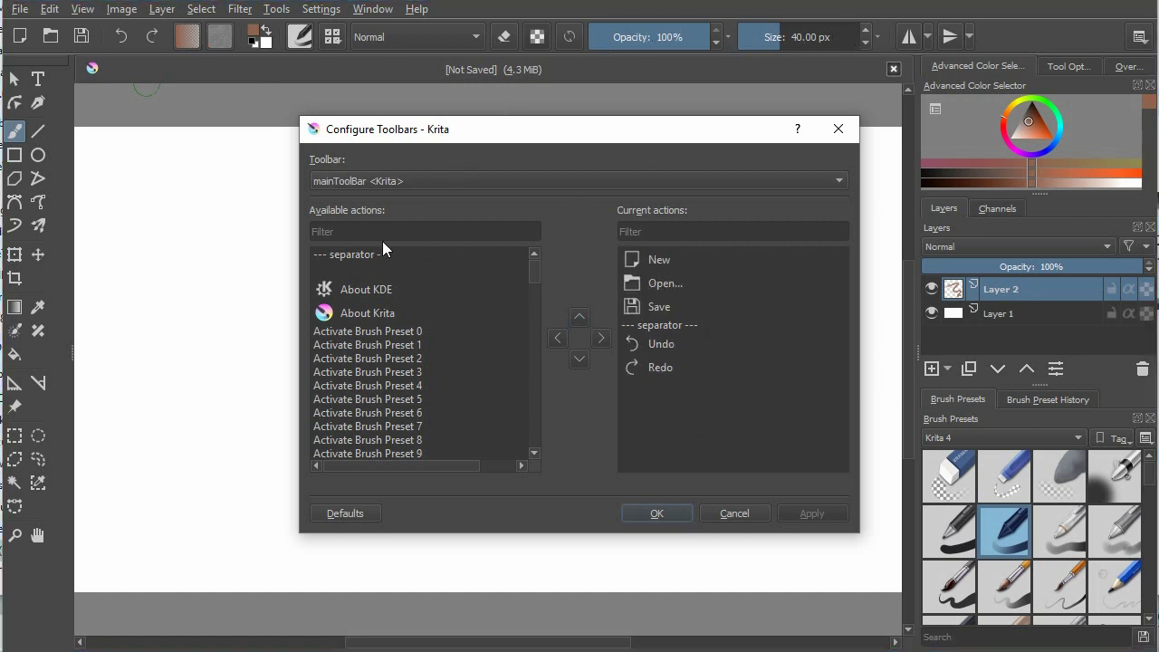
Filter for 'clea', add Clear to mainToolBar before Undo, and apply.
{"action": "left_click", "coordinate": [345, 231]}
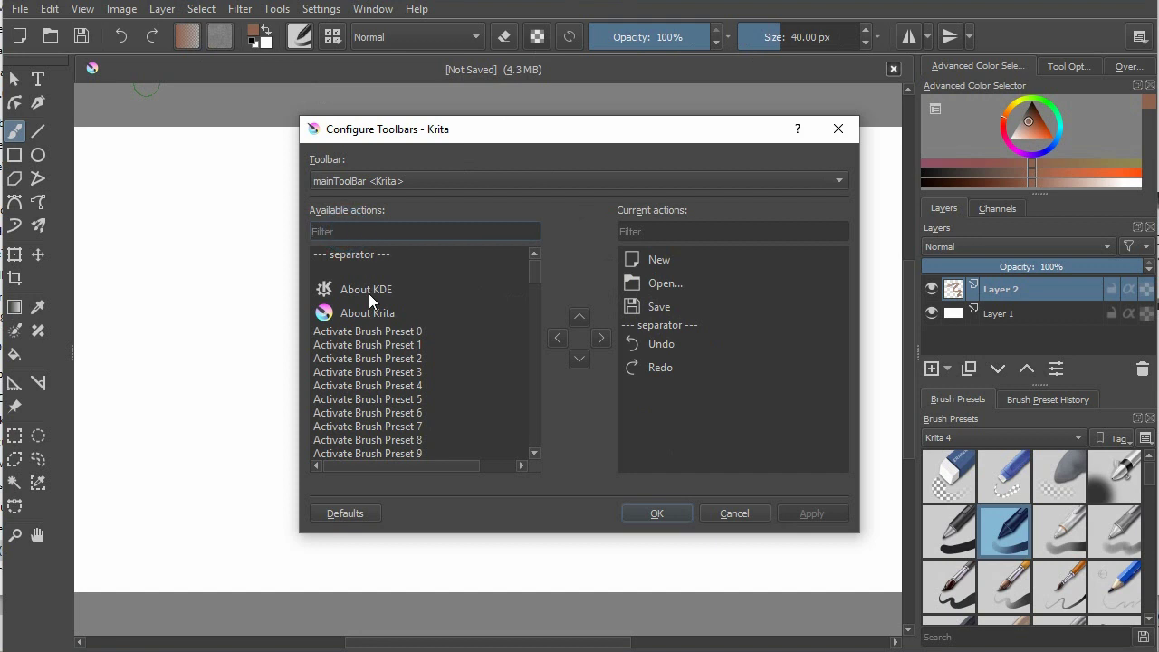
{"action": "type", "text": "clea"}
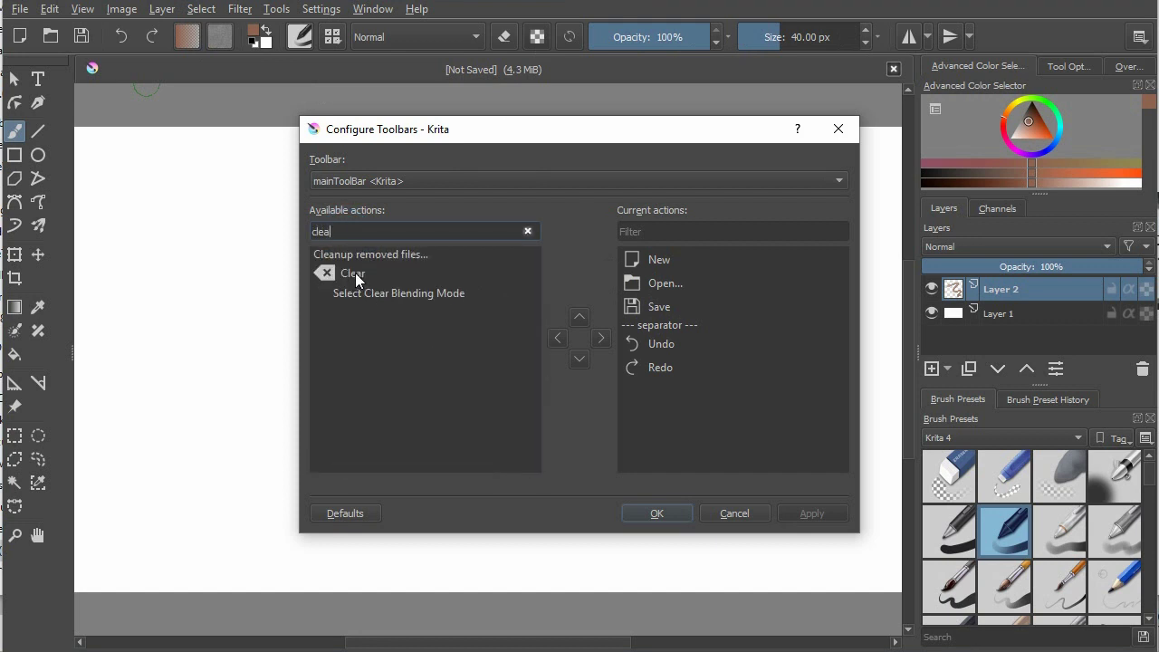
{"action": "left_click", "coordinate": [355, 272]}
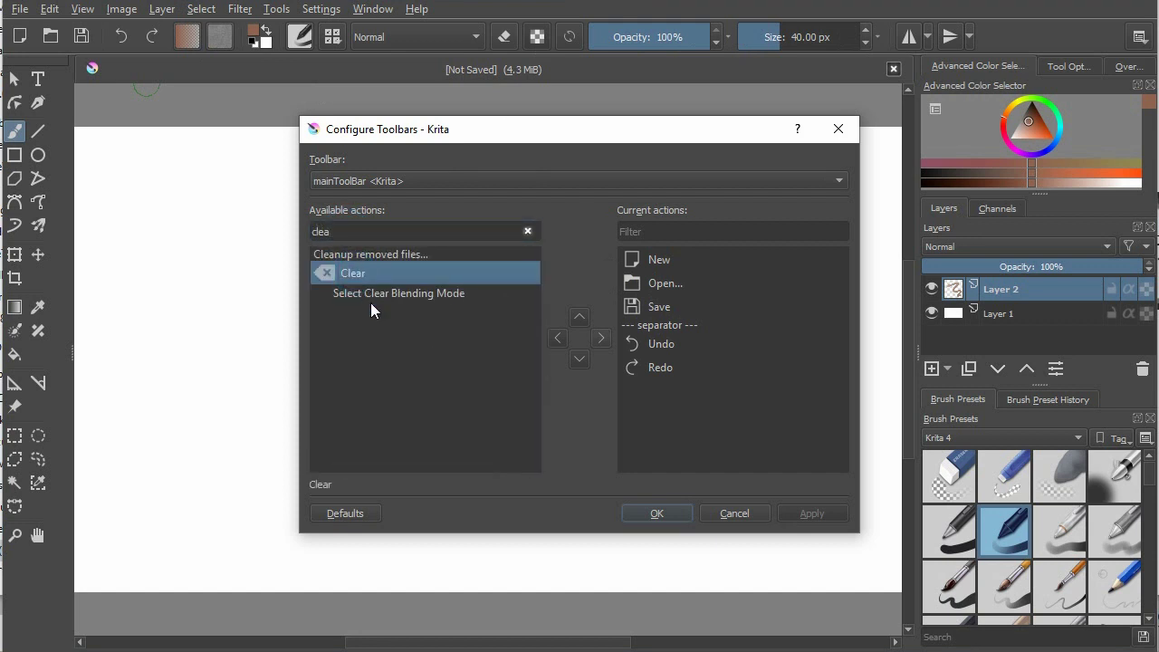
{"action": "left_click", "coordinate": [600, 340]}
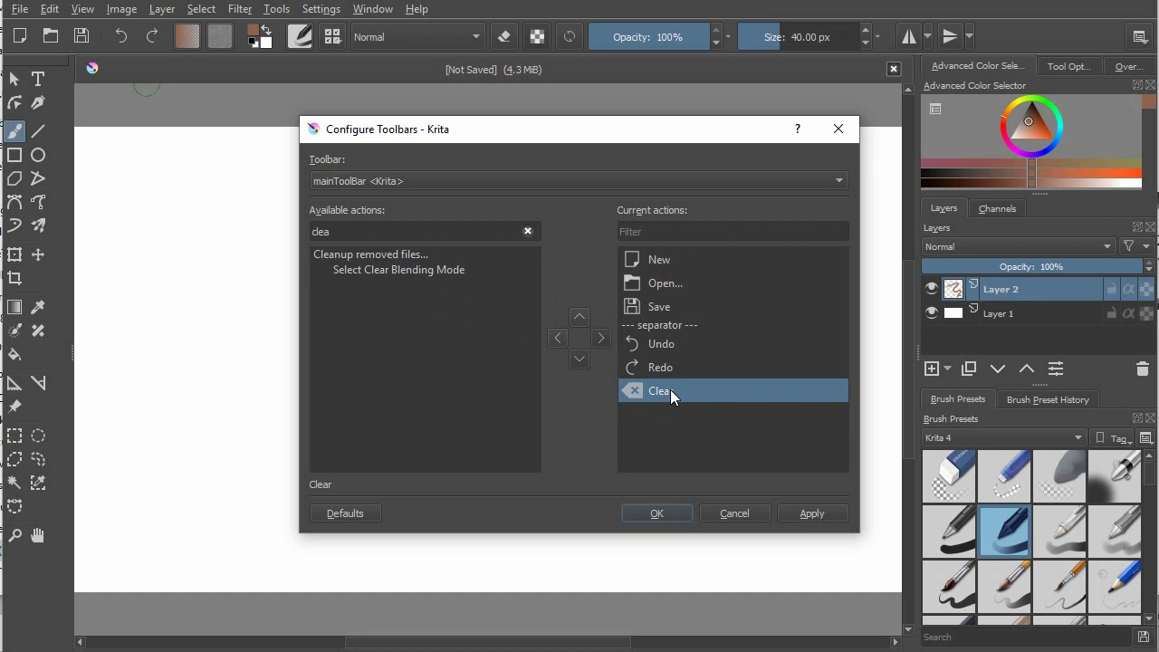
{"action": "left_click_drag", "start_coordinate": [671, 389], "coordinate": [672, 335]}
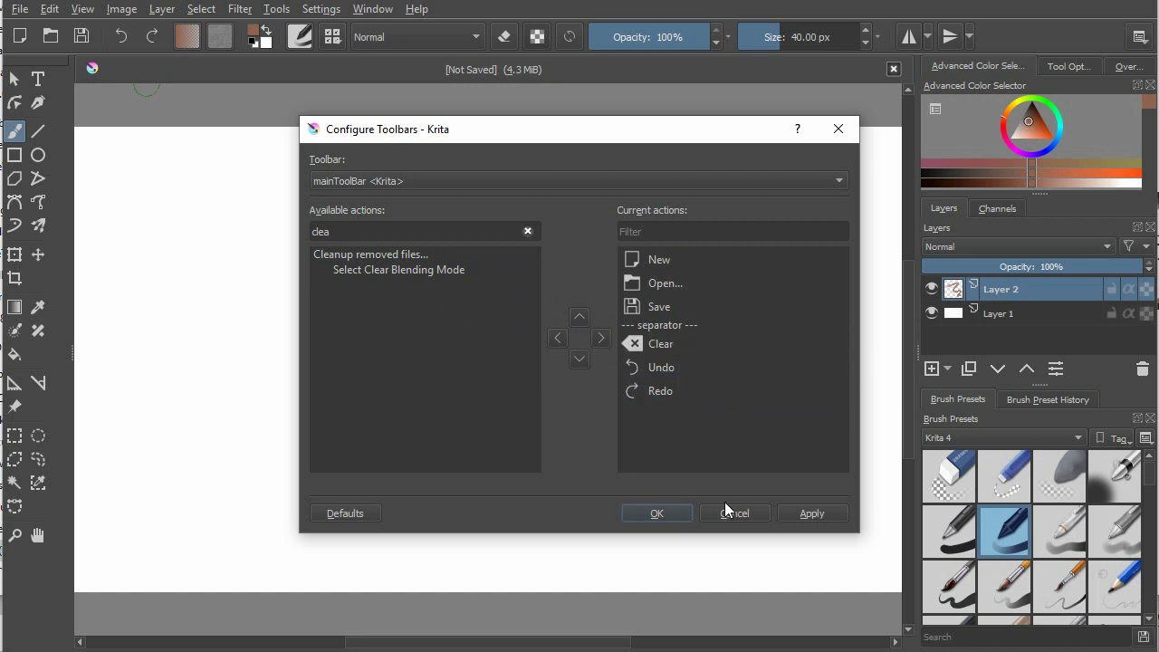
{"action": "left_click", "coordinate": [807, 517]}
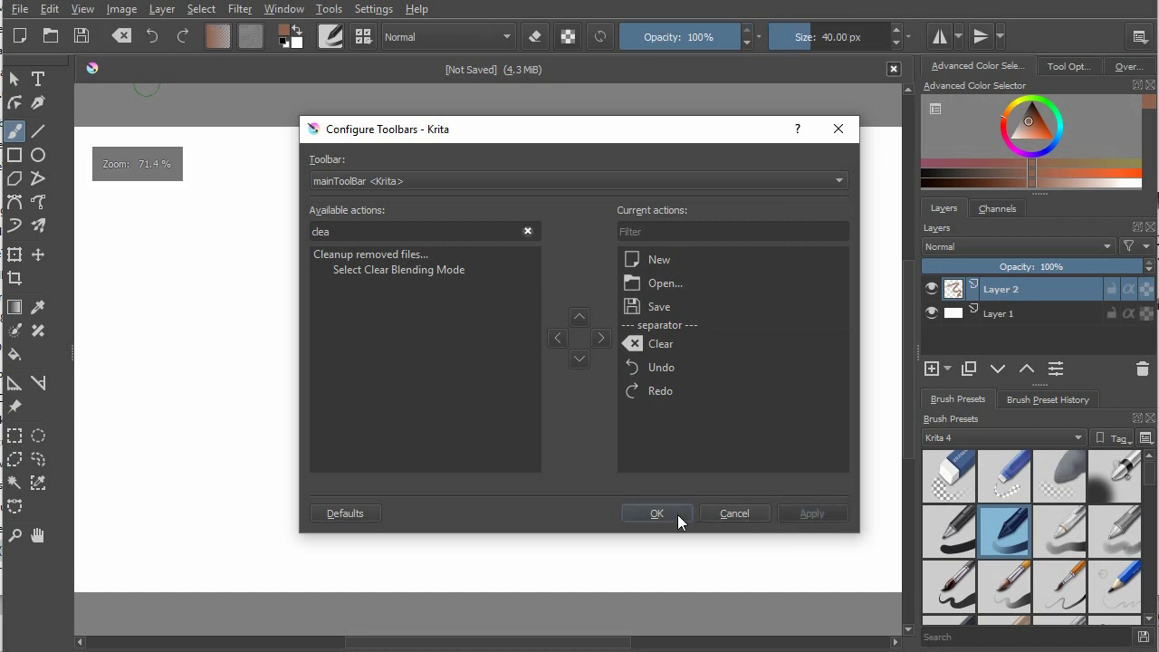
Close the toolbar dialog and use the new Clear button to wipe test strokes off the canvas.
{"action": "left_click", "coordinate": [671, 513]}
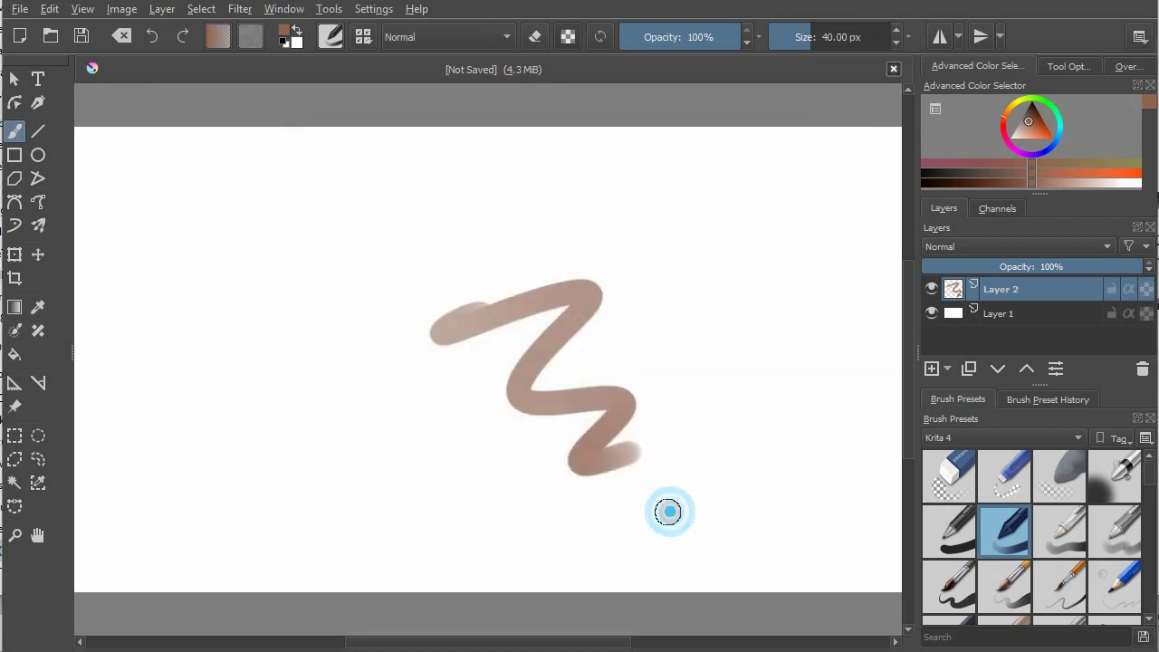
{"action": "left_click", "coordinate": [123, 38]}
{"action": "mouse_move", "coordinate": [308, 297]}
{"action": "left_mouse_down"}
{"action": "mouse_move", "coordinate": [613, 347]}
{"action": "mouse_move", "coordinate": [716, 457]}
{"action": "left_mouse_up"}
{"action": "mouse_move", "coordinate": [729, 262]}
{"action": "left_mouse_down"}
{"action": "mouse_move", "coordinate": [473, 304]}
{"action": "mouse_move", "coordinate": [705, 444]}
{"action": "left_mouse_up"}
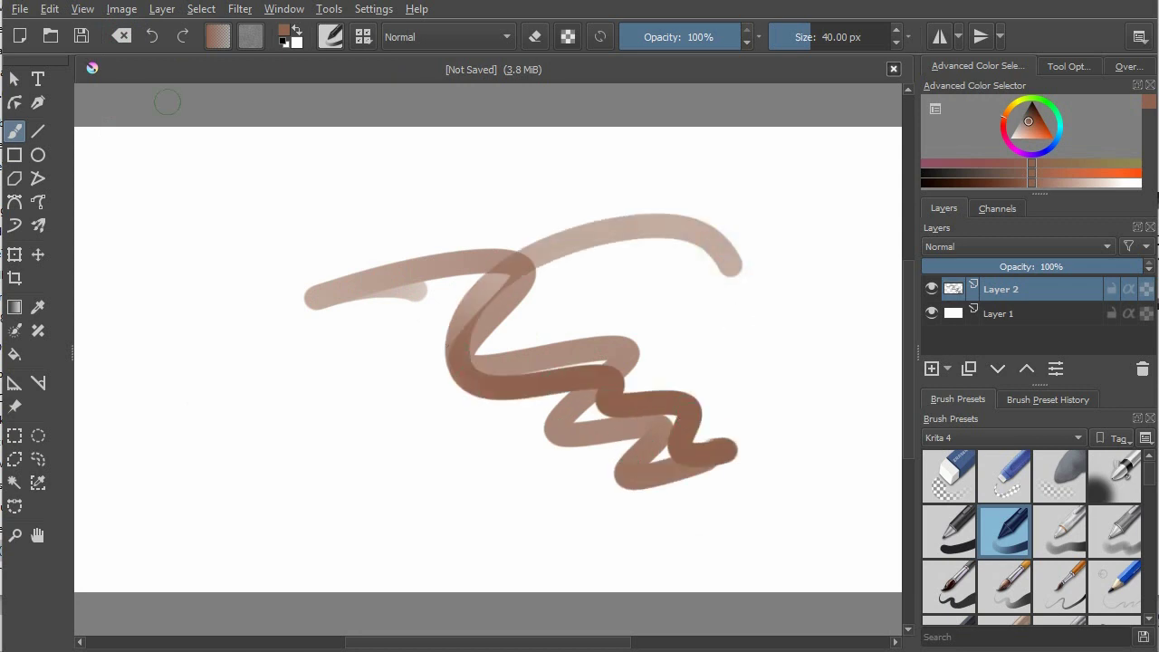
{"action": "left_click", "coordinate": [123, 38]}
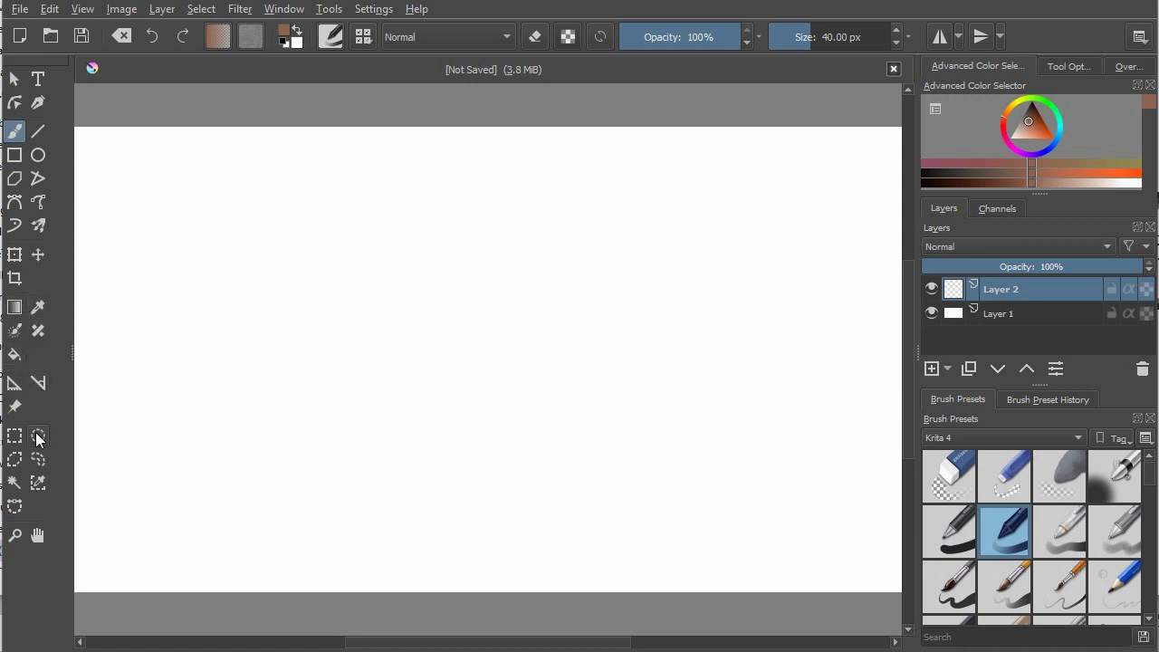
{"action": "left_click", "coordinate": [38, 483]}
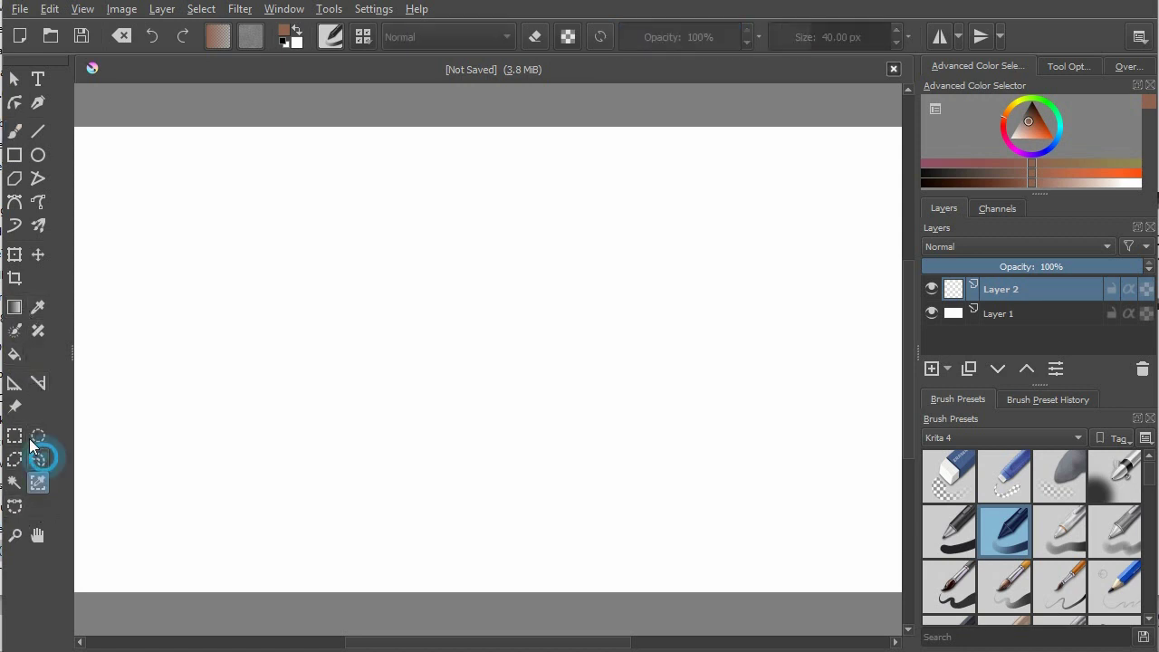
Draw a text box in the upper left with the Text tool and trim its sample text.
{"action": "left_click", "coordinate": [39, 79]}
{"action": "left_click_drag", "start_coordinate": [184, 218], "coordinate": [735, 393]}
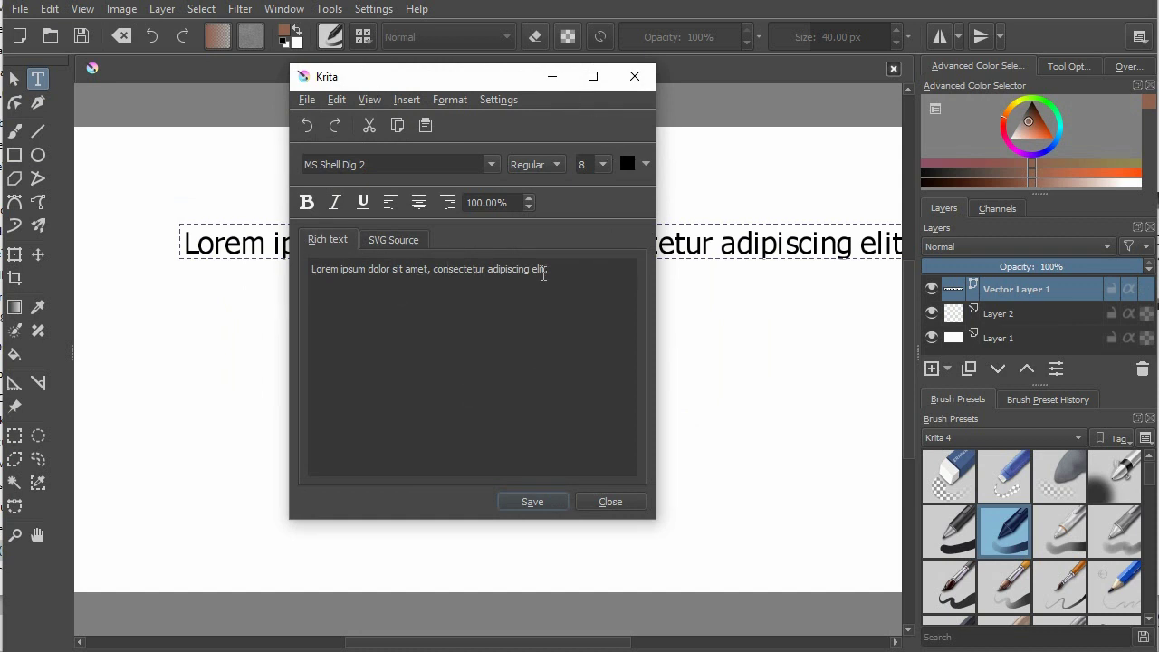
{"action": "left_click", "coordinate": [559, 272]}
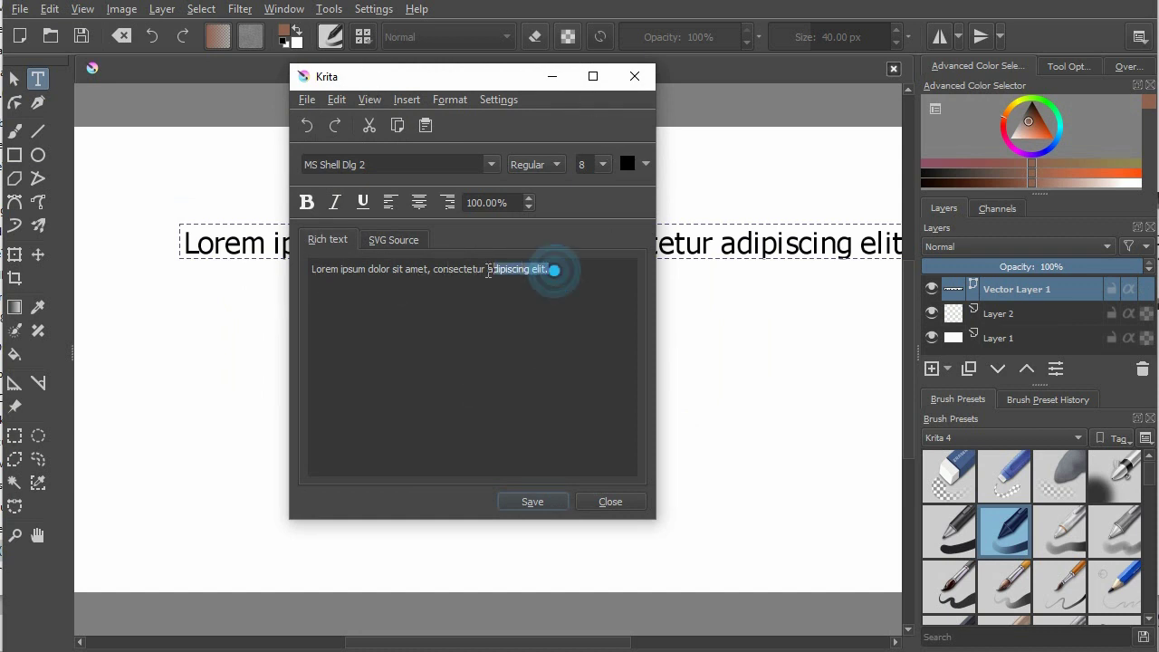
{"action": "left_click_drag", "start_coordinate": [565, 269], "coordinate": [311, 270]}
{"action": "left_click", "coordinate": [312, 286]}
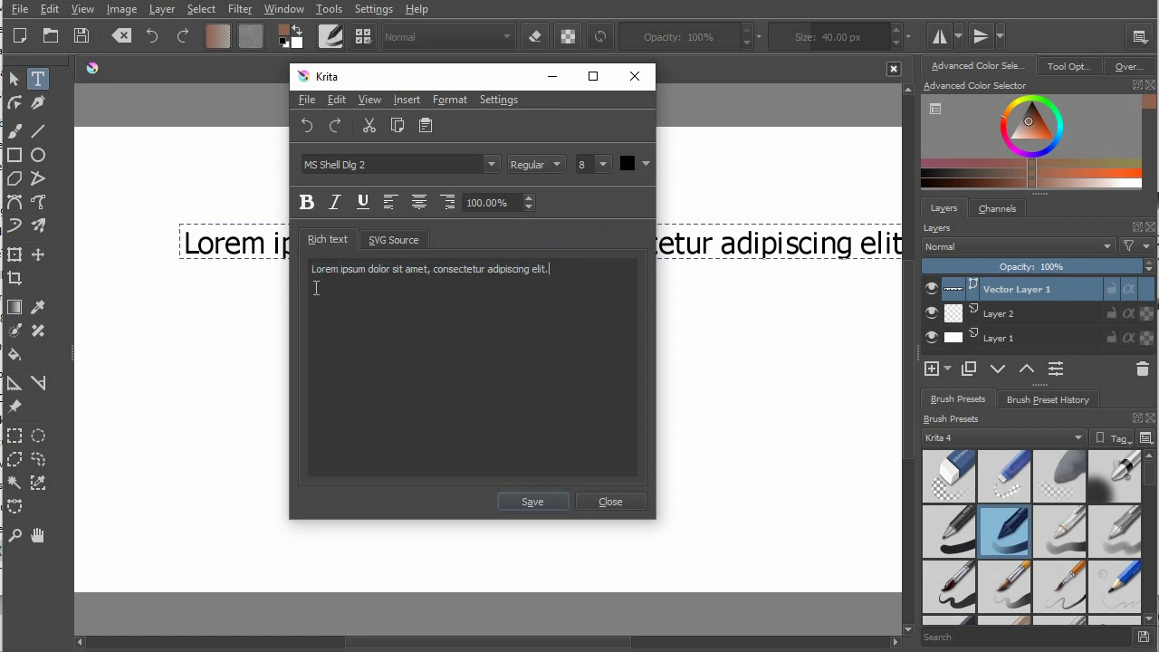
{"action": "key", "text": "BackSpace"}
{"action": "key", "text": "BackSpace"}
{"action": "key", "text": "BackSpace"}
{"action": "key", "text": "BackSpace"}
{"action": "key", "text": "BackSpace"}
{"action": "key", "text": "BackSpace"}
{"action": "key", "text": "BackSpace"}
{"action": "key", "text": "BackSpace"}
{"action": "key", "text": "BackSpace"}
{"action": "key", "text": "BackSpace"}
{"action": "key", "text": "BackSpace"}
{"action": "key", "text": "BackSpace"}
{"action": "key", "text": "BackSpace"}
{"action": "key", "text": "BackSpace"}
{"action": "key", "text": "BackSpace"}
{"action": "key", "text": "BackSpace"}
{"action": "key", "text": "BackSpace"}
{"action": "key", "text": "BackSpace"}
{"action": "key", "text": "BackSpace"}
{"action": "key", "text": "BackSpace"}
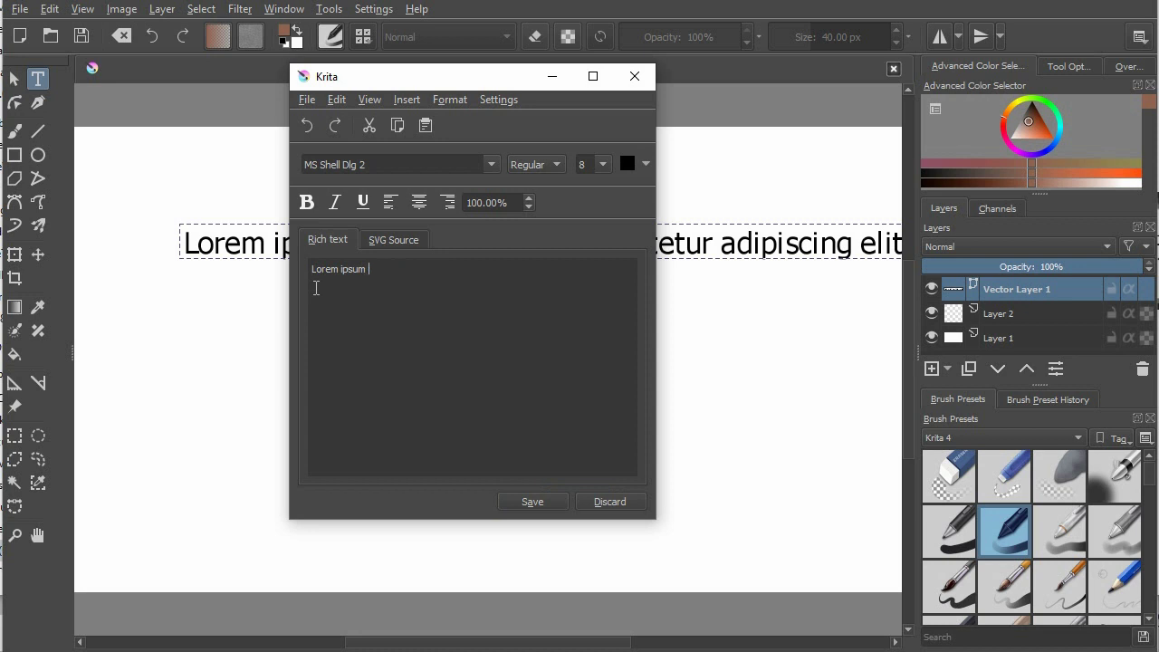
{"action": "key", "text": "BackSpace"}
{"action": "key", "text": "BackSpace"}
{"action": "key", "text": "BackSpace"}
{"action": "key", "text": "BackSpace"}
{"action": "key", "text": "BackSpace"}
{"action": "key", "text": "BackSpace"}
{"action": "key", "text": "BackSpace"}
{"action": "key", "text": "BackSpace"}
{"action": "key", "text": "BackSpace"}
{"action": "key", "text": "BackSpace"}
{"action": "key", "text": "BackSpace"}
{"action": "key", "text": "BackSpace"}
{"action": "left_click", "coordinate": [544, 501]}
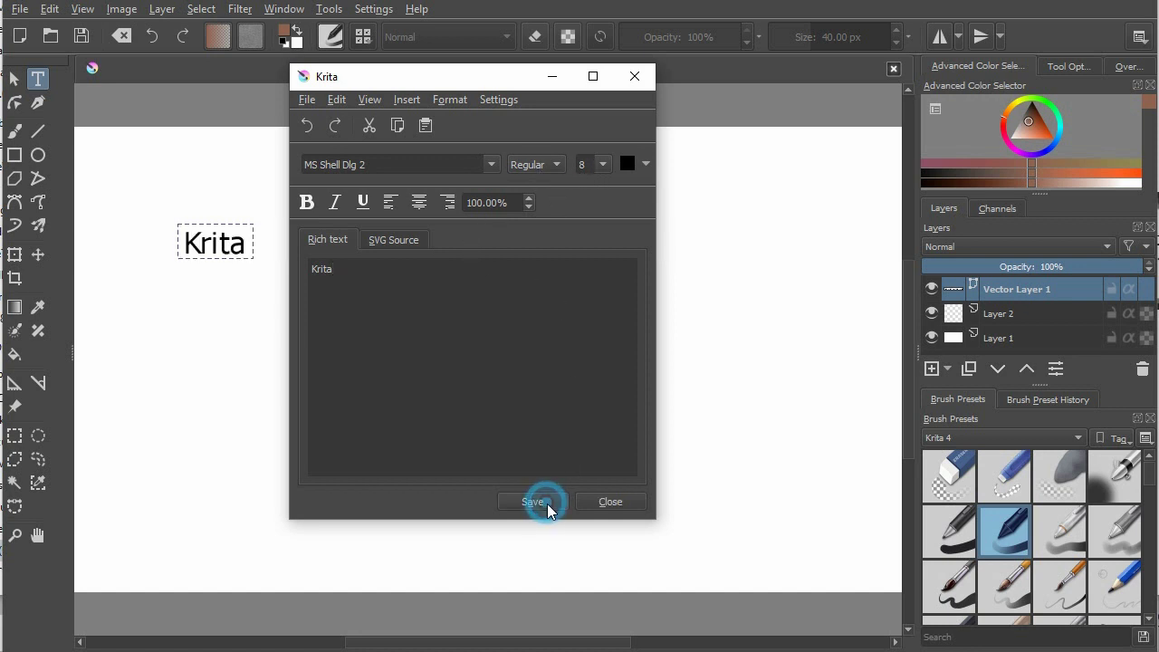
Replace the word Krita with 'Something' and apply it to the canvas.
{"action": "left_click_drag", "start_coordinate": [422, 77], "coordinate": [511, 80]}
{"action": "left_click", "coordinate": [440, 273]}
{"action": "left_click_drag", "start_coordinate": [421, 271], "coordinate": [393, 273]}
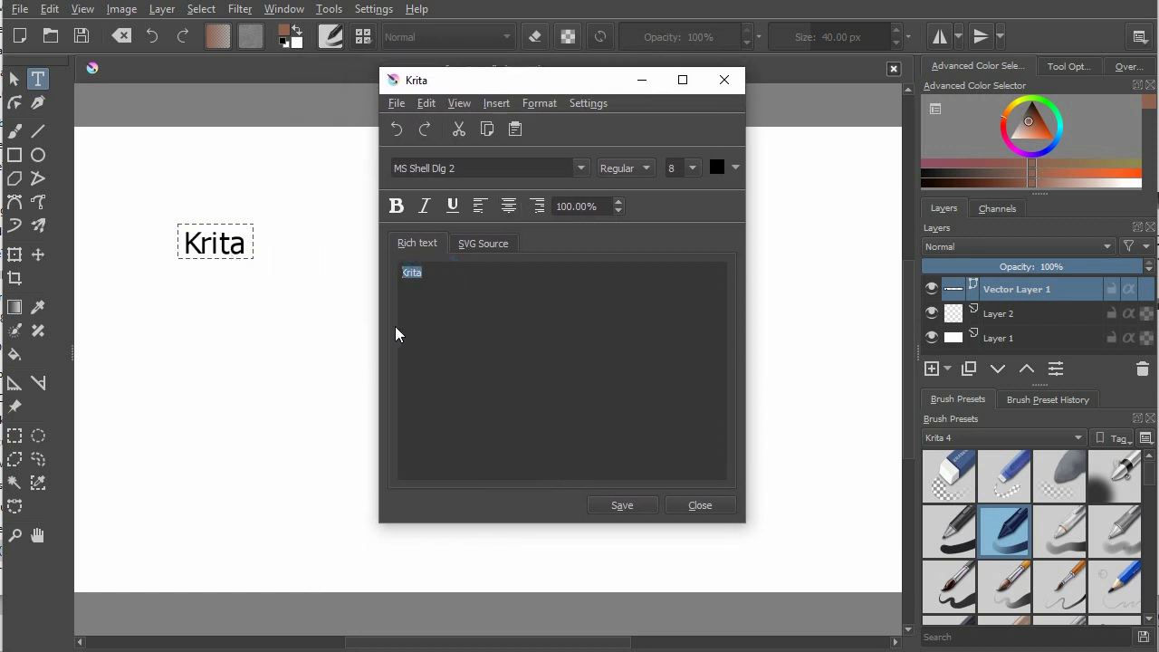
{"action": "type", "text": "Something"}
{"action": "left_click", "coordinate": [624, 506]}
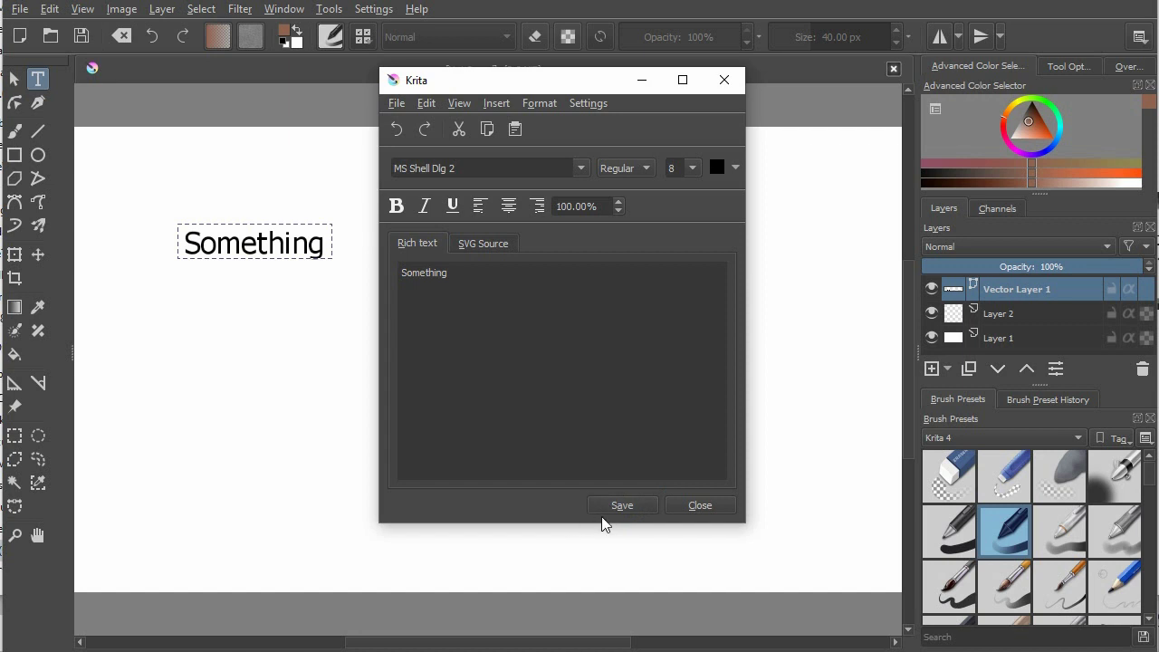
Set the 'Something' text to font size 18 and apply it.
{"action": "double_click", "coordinate": [458, 277]}
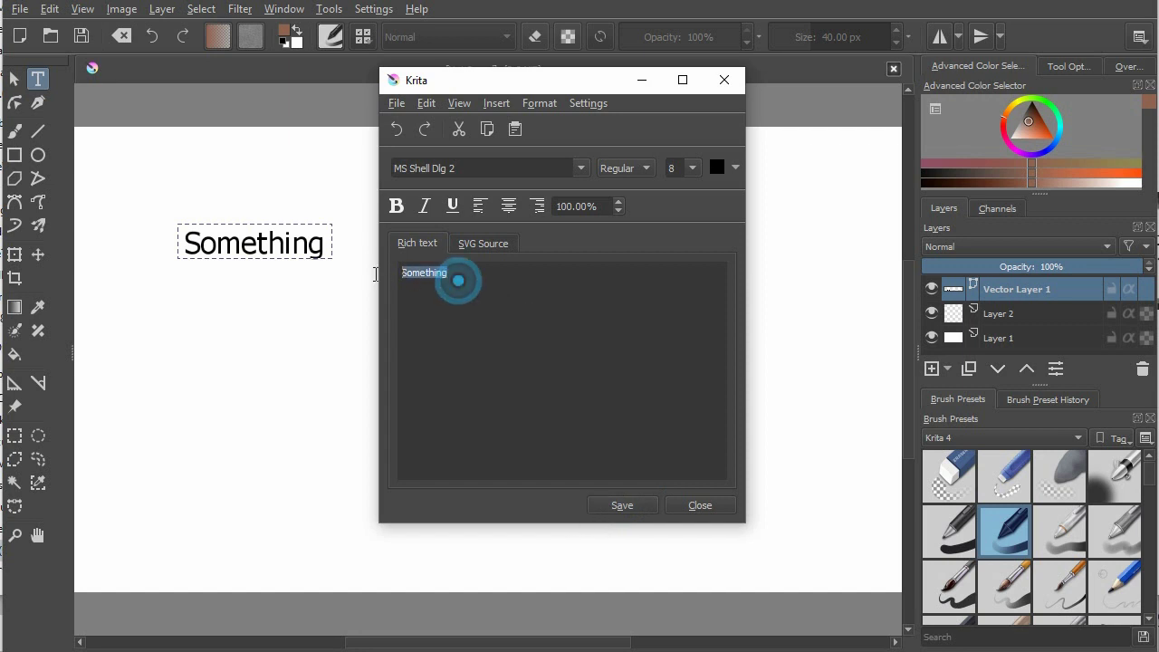
{"action": "left_click", "coordinate": [693, 168]}
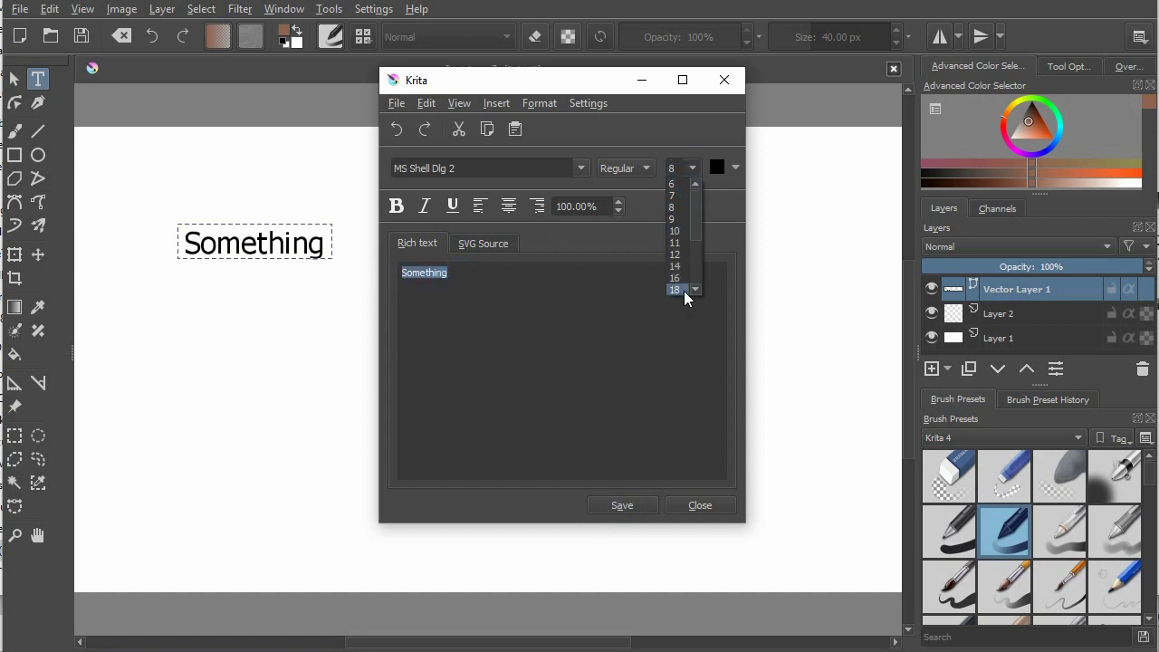
{"action": "left_click", "coordinate": [679, 284]}
{"action": "left_click", "coordinate": [625, 506]}
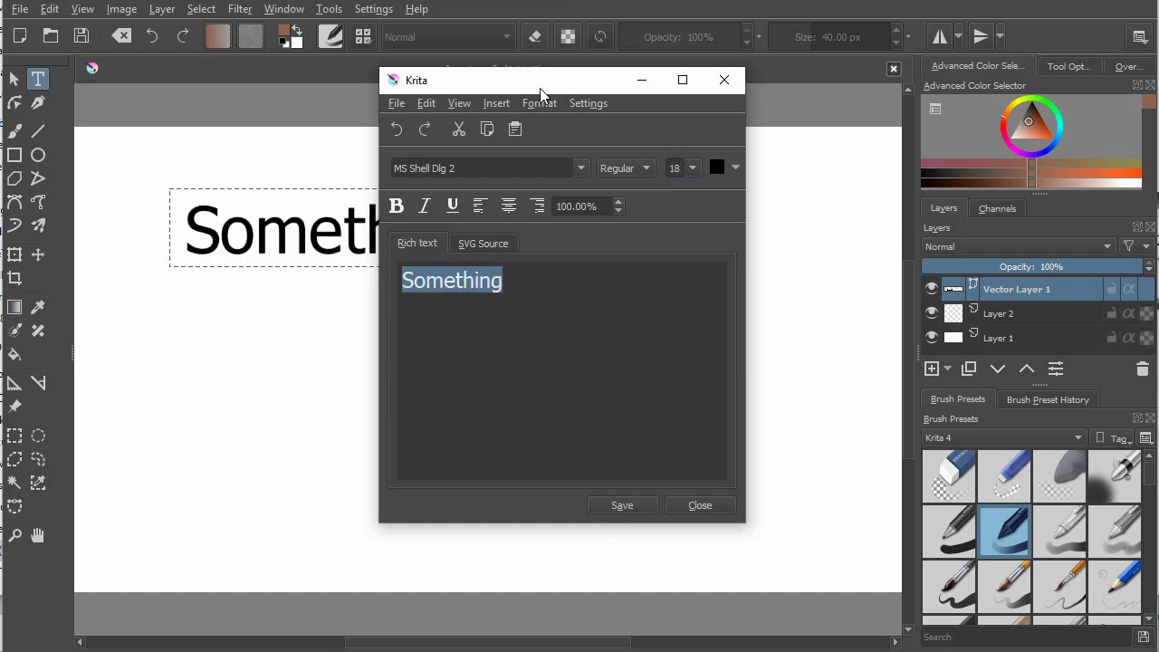
{"action": "left_click_drag", "start_coordinate": [543, 103], "coordinate": [598, 127]}
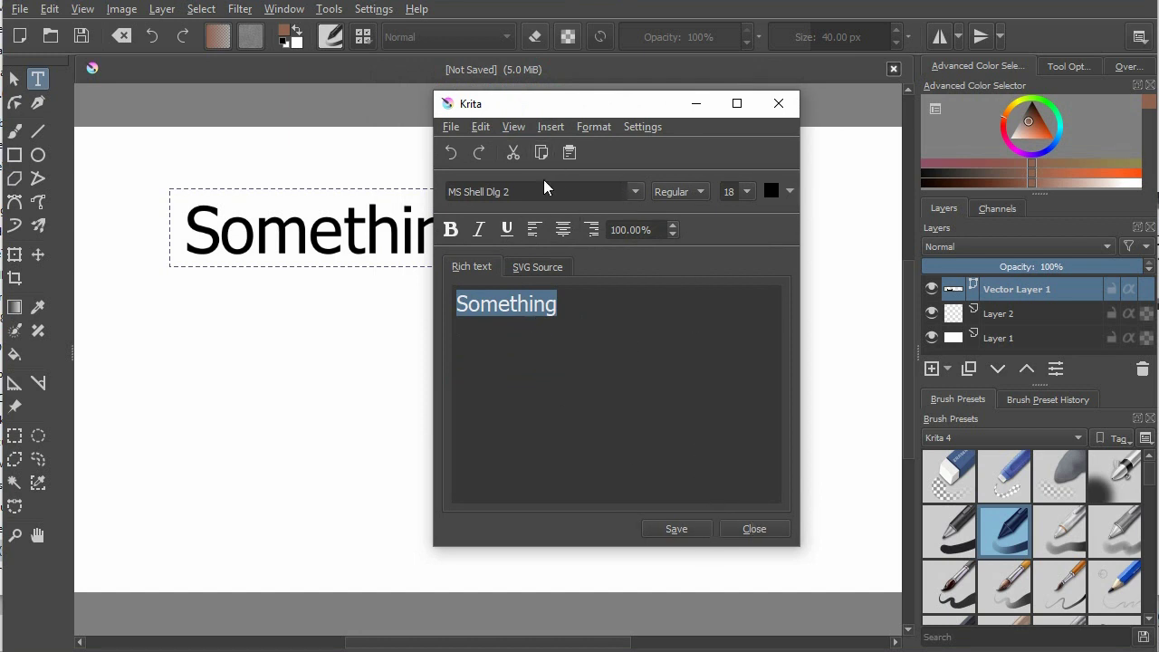
Close the text editor and move the 'Something' text to near the canvas centre.
{"action": "left_click", "coordinate": [754, 529]}
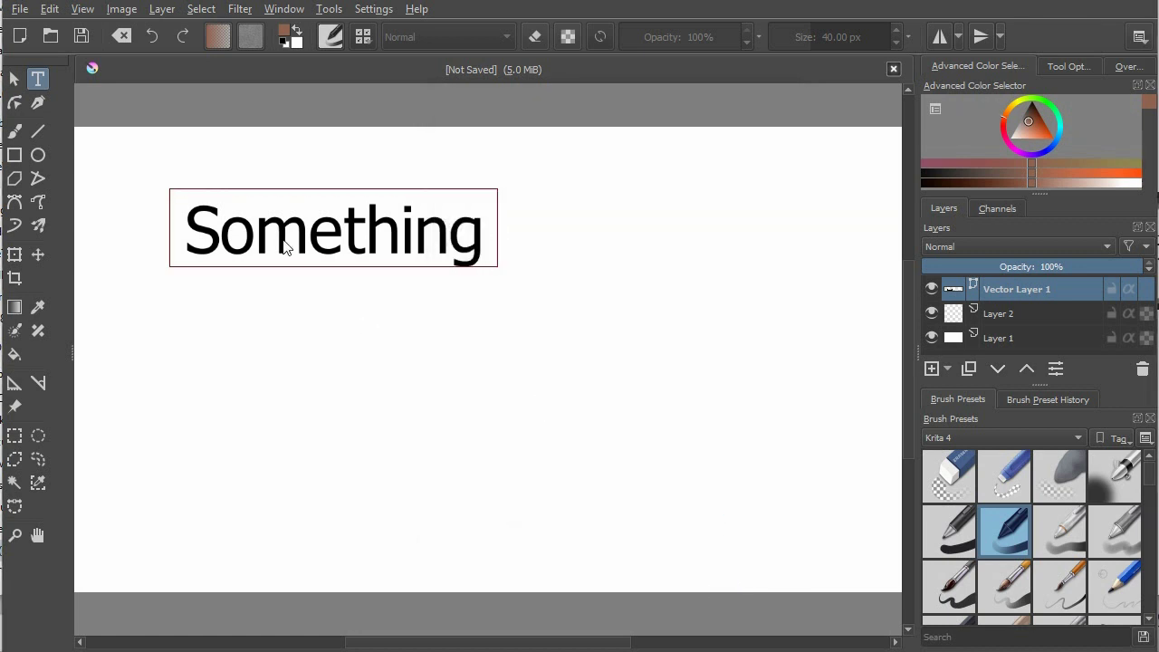
{"action": "left_click", "coordinate": [305, 197]}
{"action": "left_click", "coordinate": [181, 188]}
{"action": "left_click", "coordinate": [38, 256]}
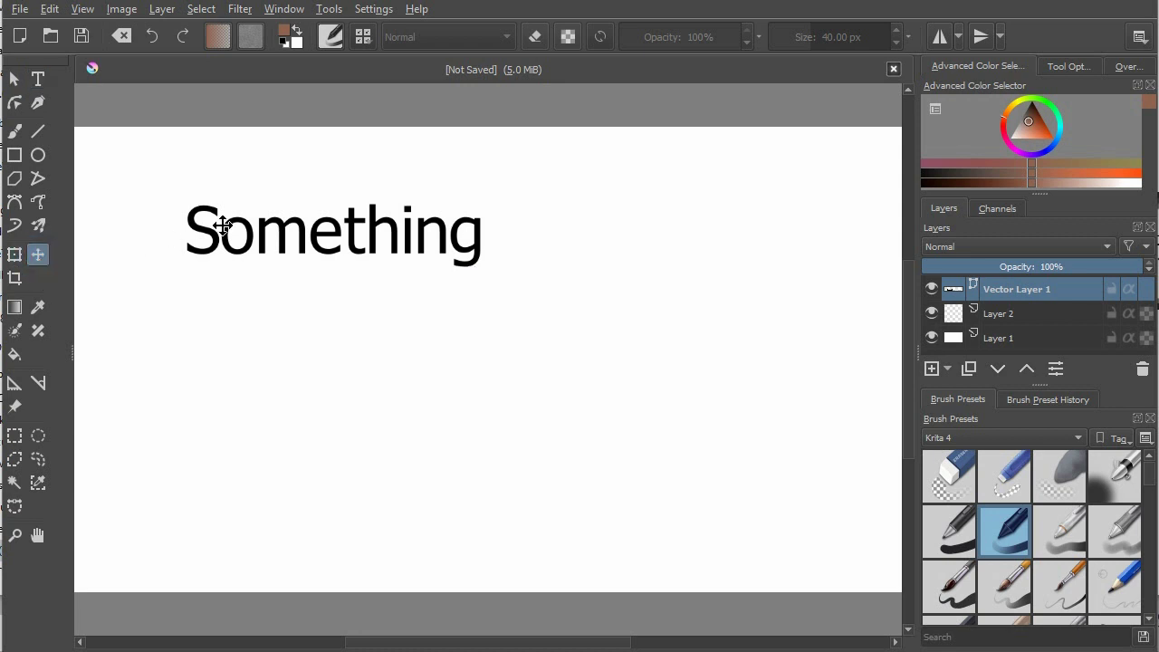
{"action": "left_click_drag", "start_coordinate": [223, 226], "coordinate": [373, 315]}
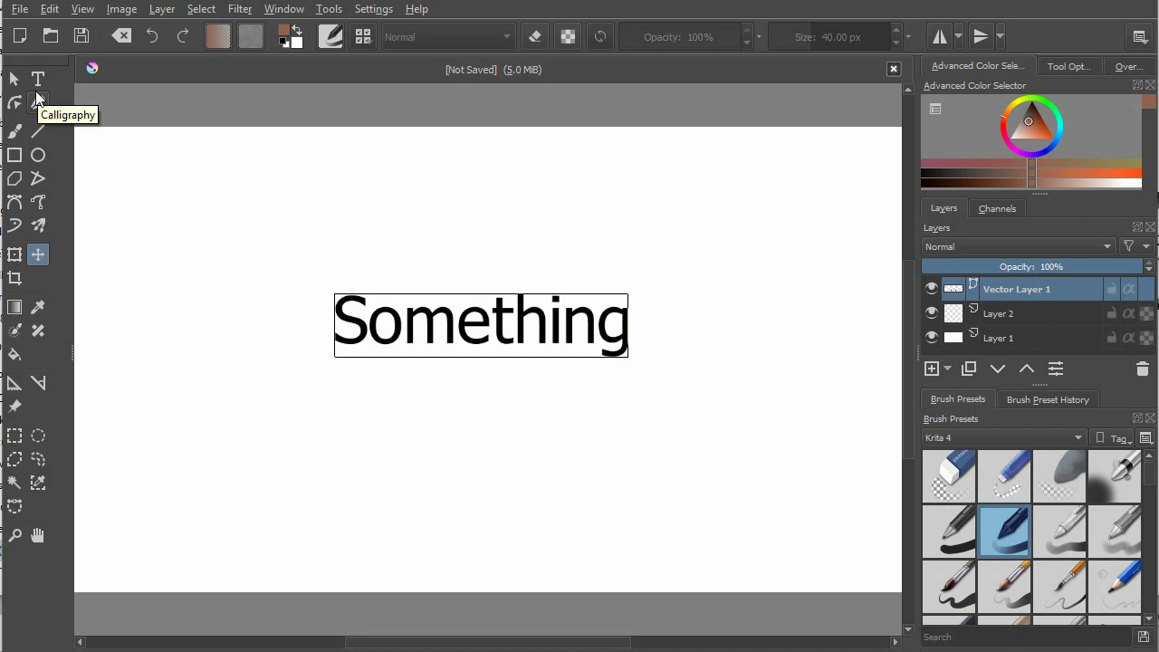
{"action": "left_click", "coordinate": [492, 332]}
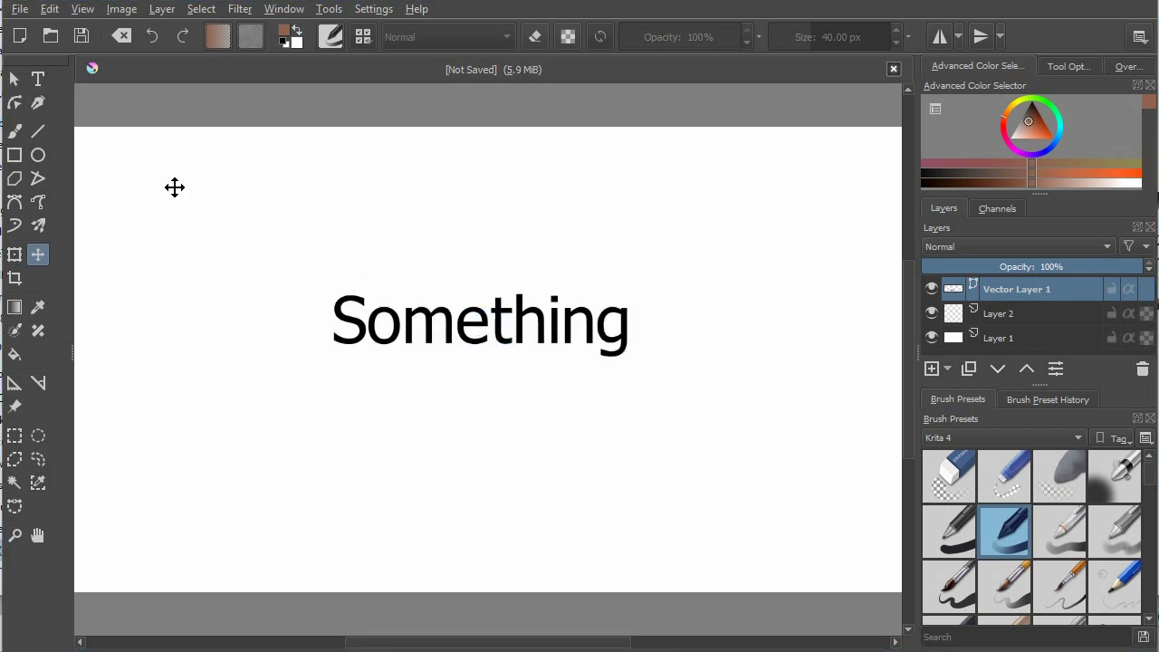
Select the 'Something' text shape with the Text tool and bring up its tool options.
{"action": "left_click", "coordinate": [37, 79]}
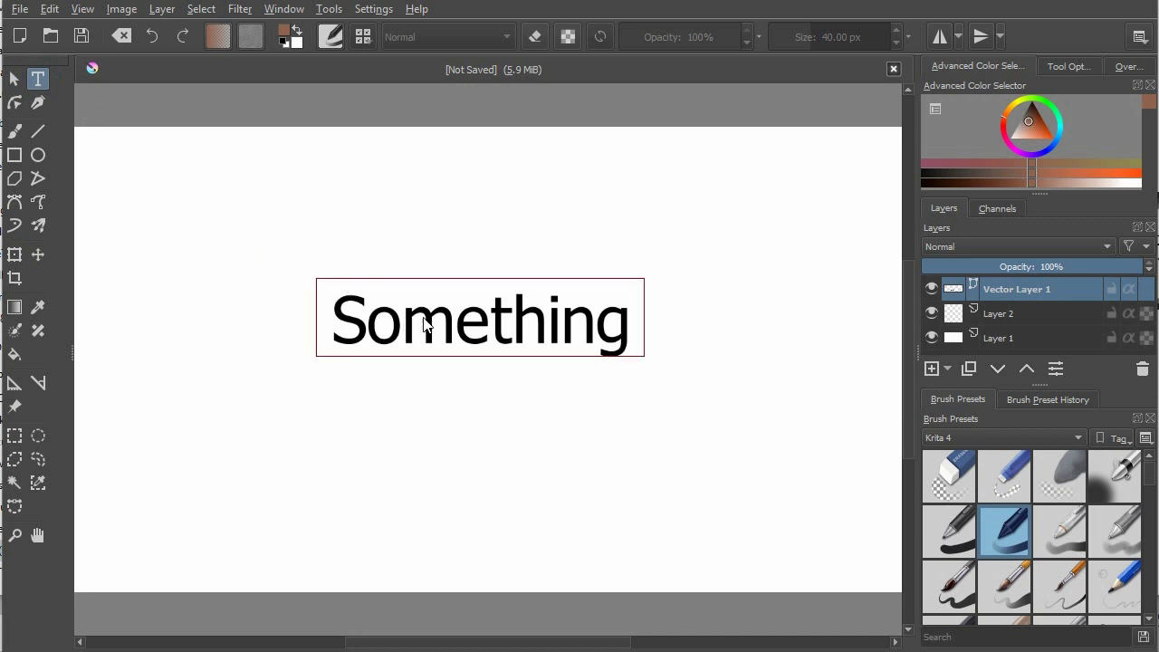
{"action": "left_click", "coordinate": [388, 284]}
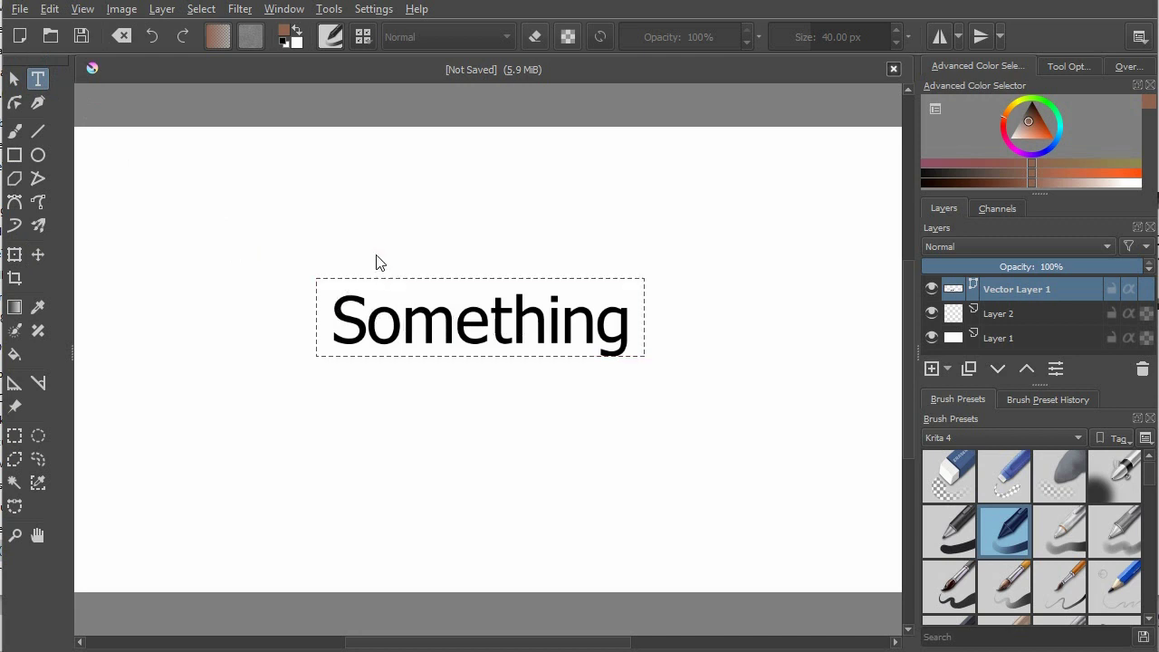
{"action": "double_click", "coordinate": [415, 313]}
{"action": "left_click", "coordinate": [1069, 67]}
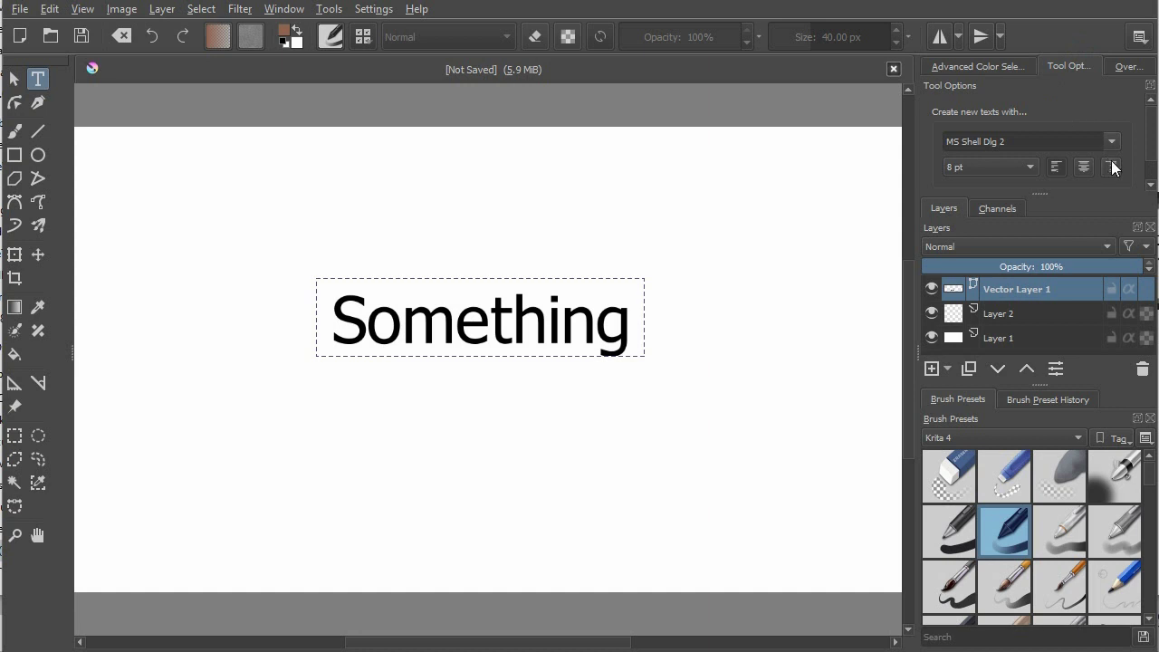
{"action": "scroll", "coordinate": [1156, 136], "scroll_direction": "down", "scroll_amount": 1}
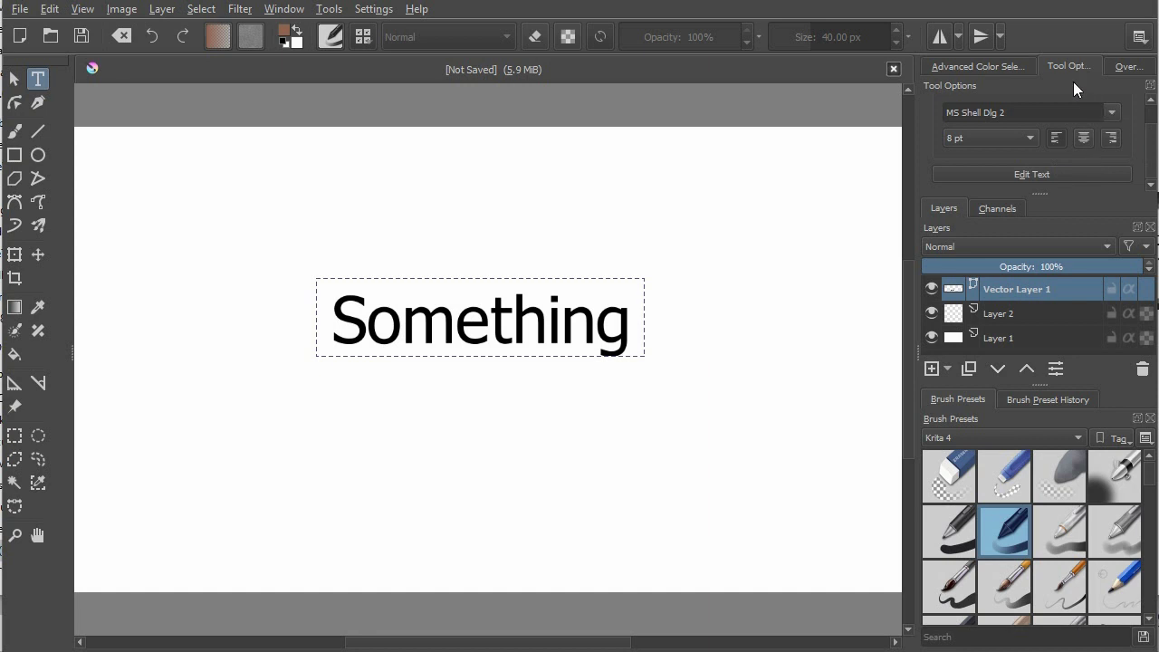
{"action": "left_click", "coordinate": [303, 11]}
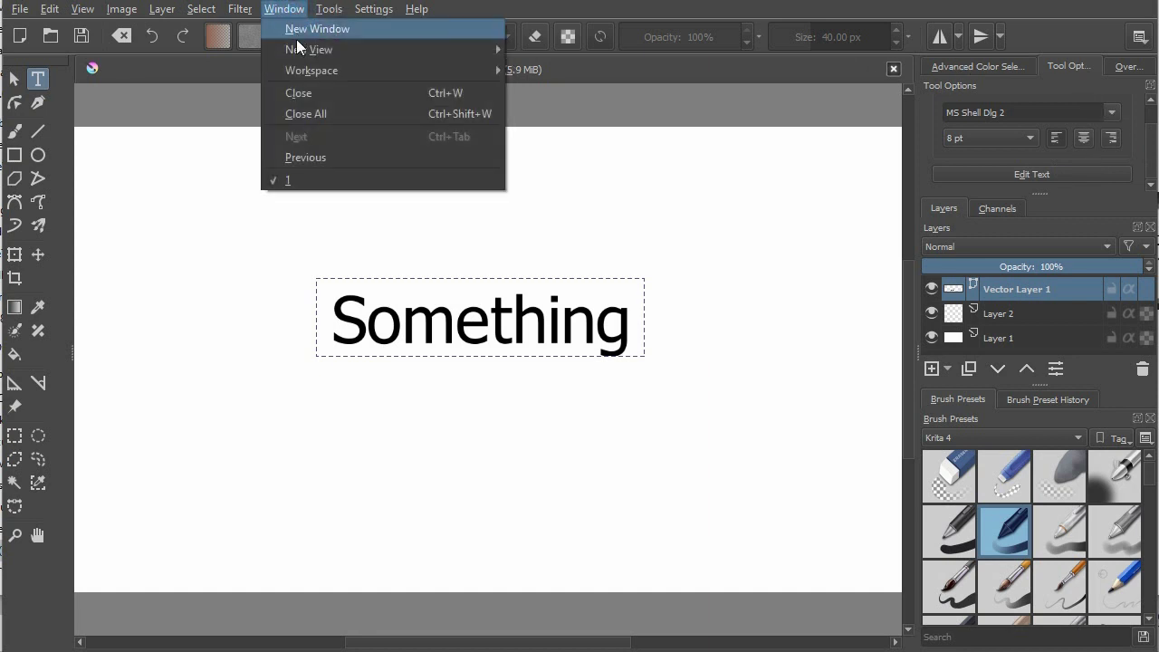
{"action": "mouse_move", "coordinate": [304, 45]}
{"action": "mouse_move", "coordinate": [314, 66]}
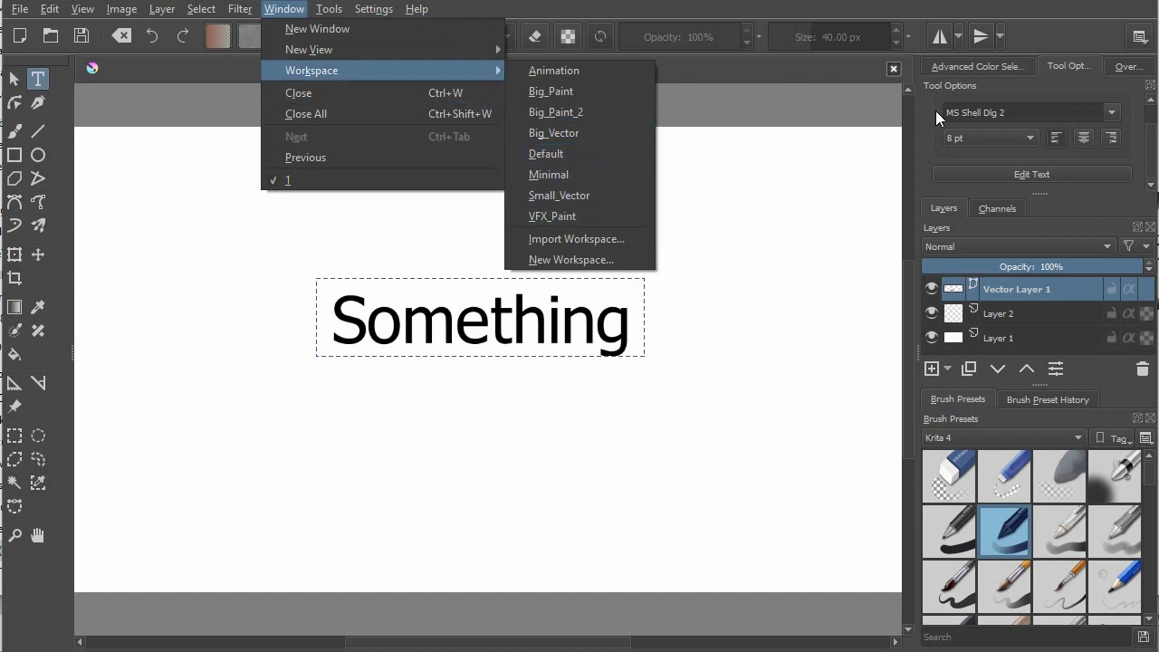
{"action": "left_click", "coordinate": [1064, 75]}
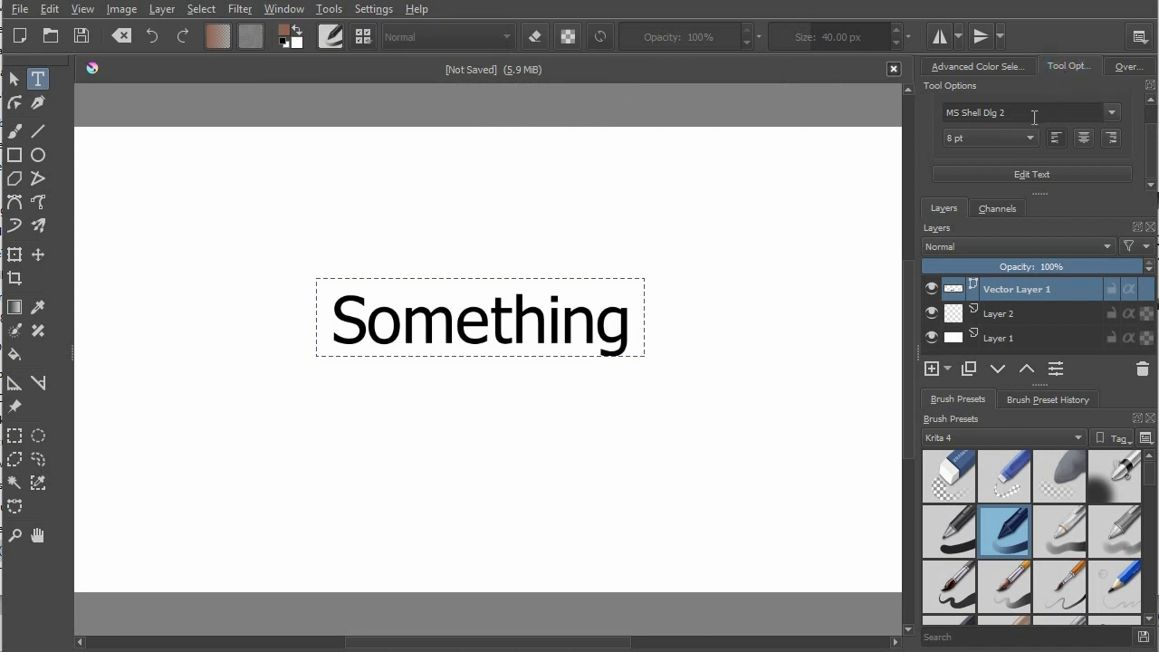
In the text editor, replace 'Something' with 'Edit' and apply it.
{"action": "left_click", "coordinate": [1042, 170]}
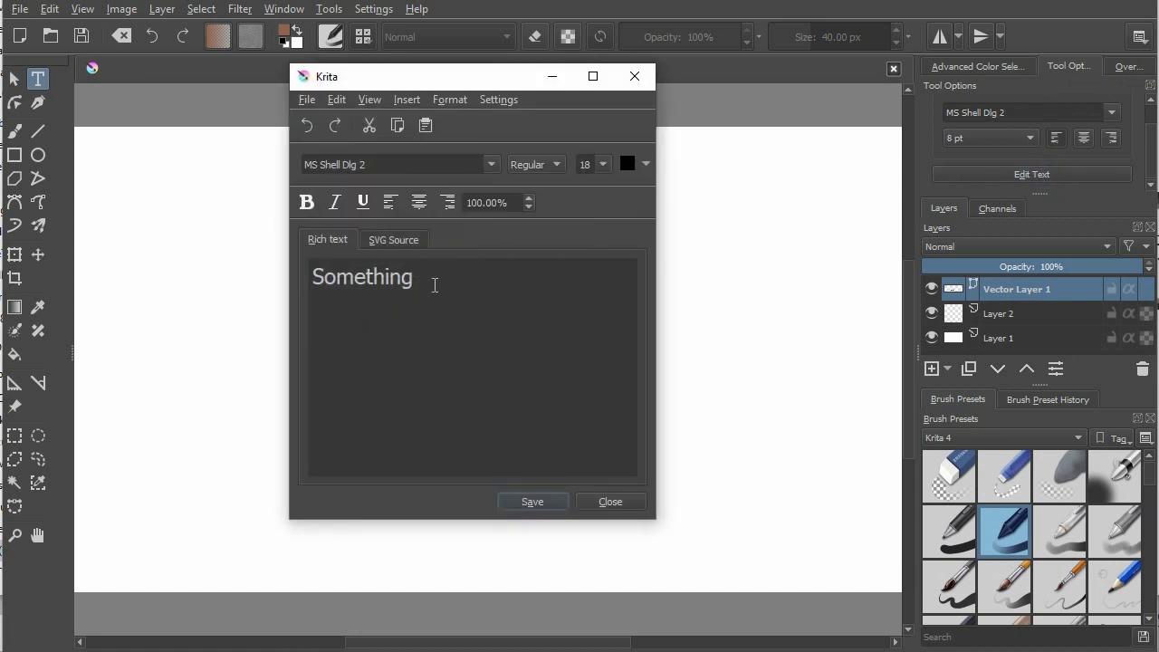
{"action": "left_click_drag", "start_coordinate": [444, 78], "coordinate": [751, 118]}
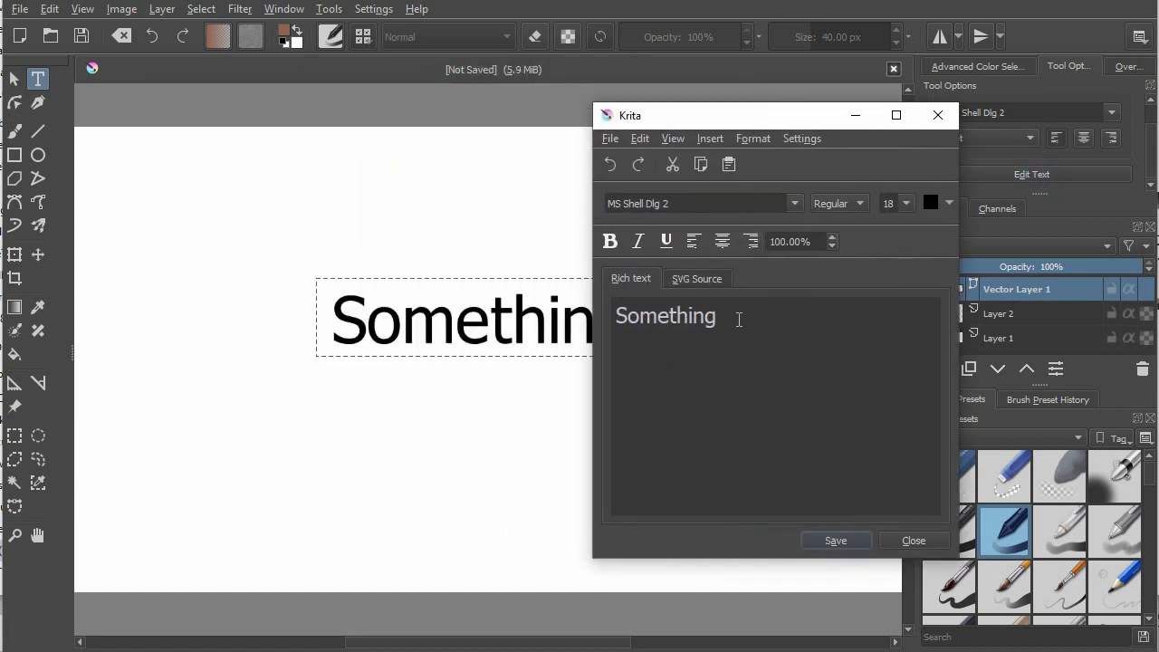
{"action": "double_click", "coordinate": [728, 316]}
{"action": "type", "text": "Edit"}
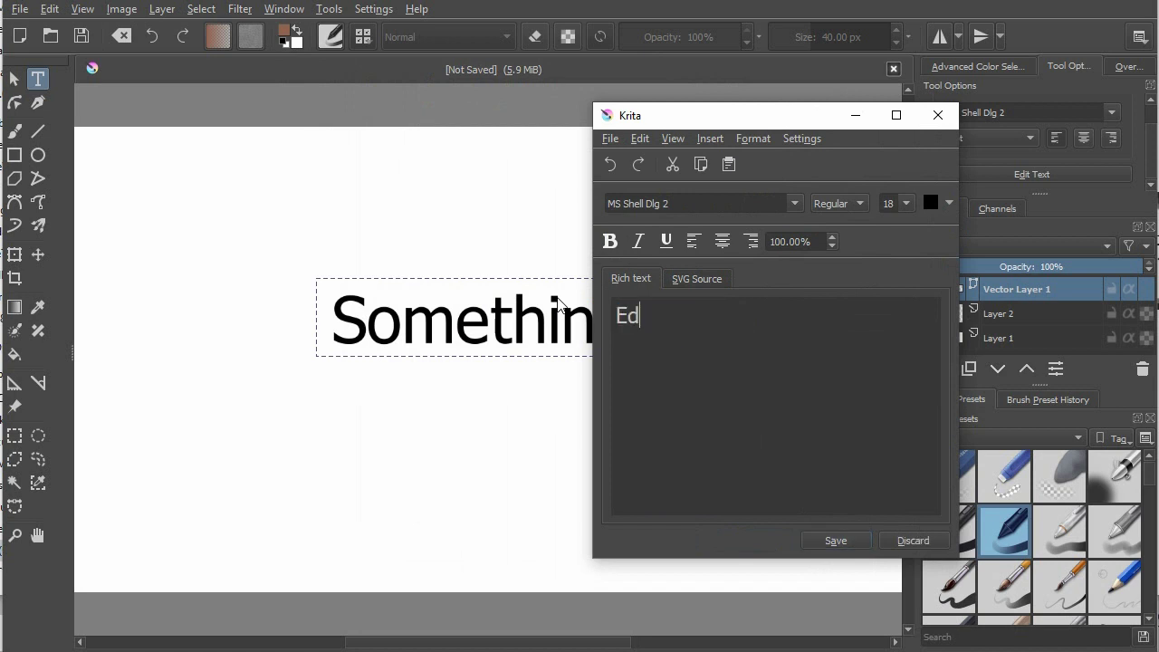
{"action": "left_click", "coordinate": [847, 542]}
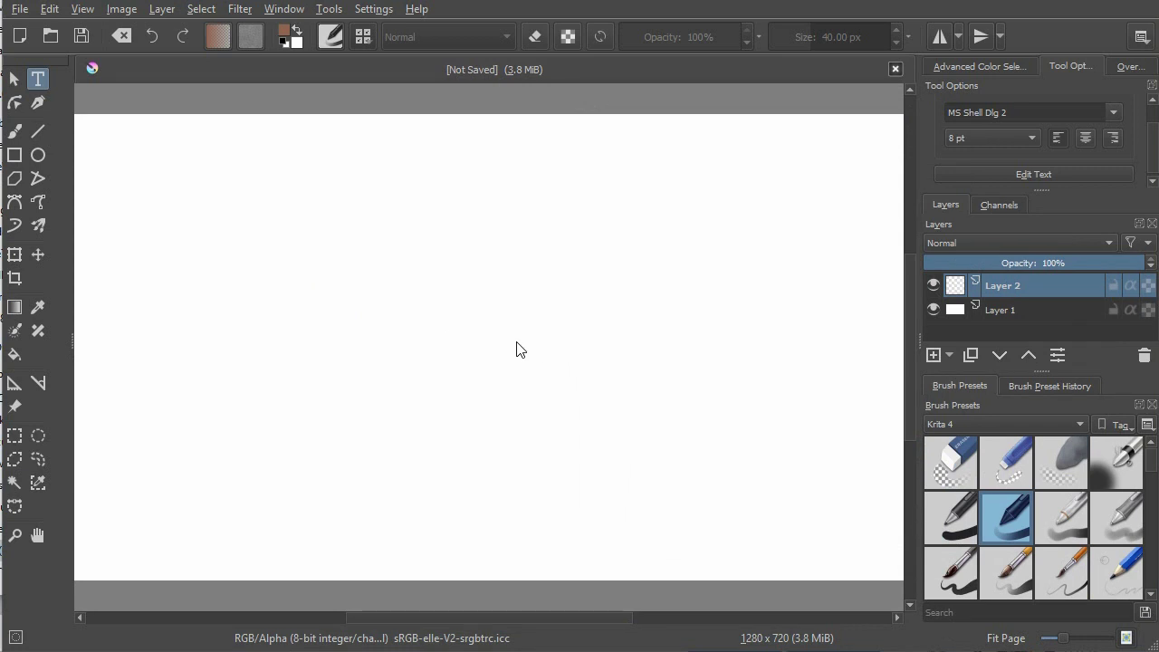
Import clothes2.jpg as a new layer via Layer > Import/Export > Import Layer.
{"action": "key", "text": "ctrl+t"}
{"action": "key", "text": "minus"}
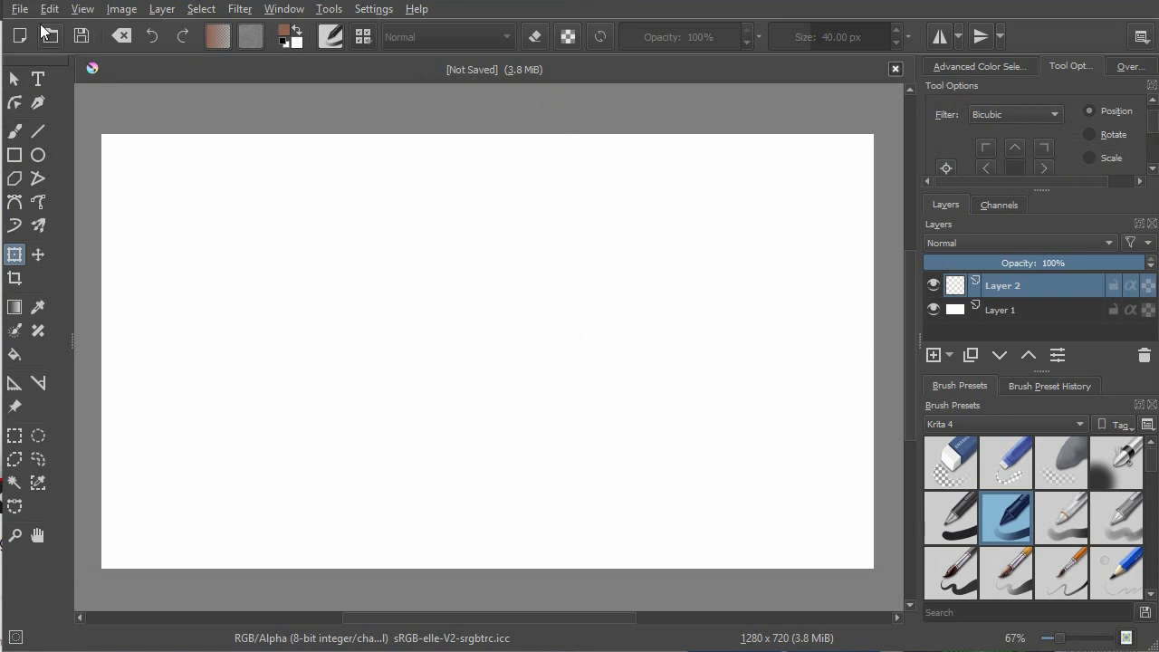
{"action": "left_click", "coordinate": [160, 11]}
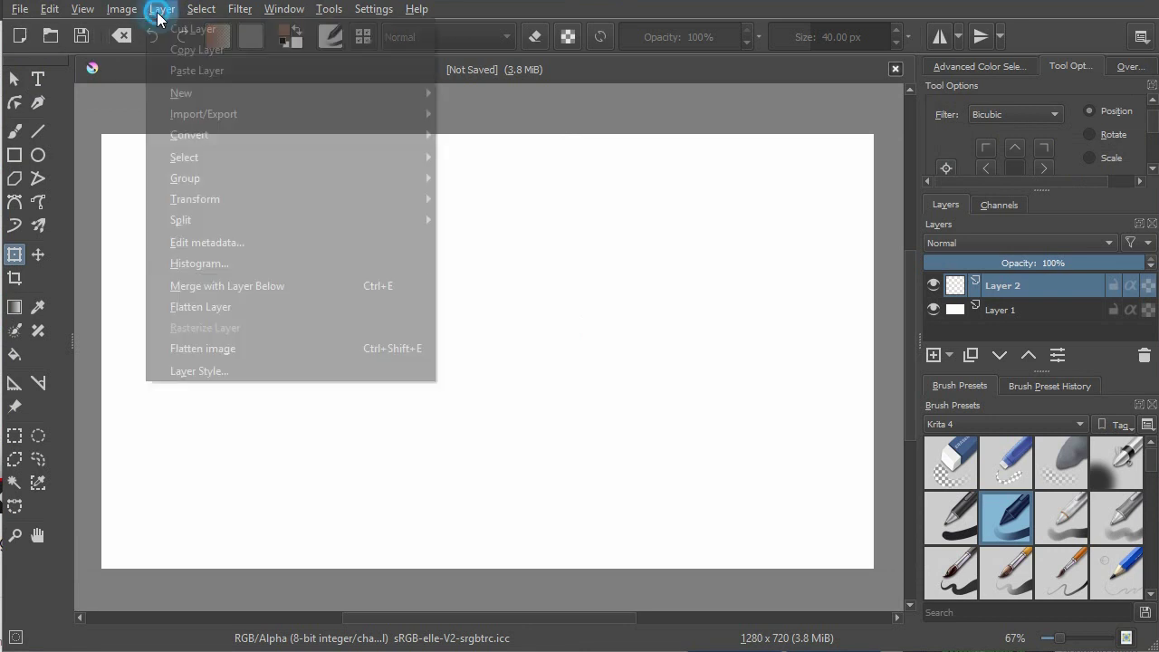
{"action": "mouse_move", "coordinate": [200, 113]}
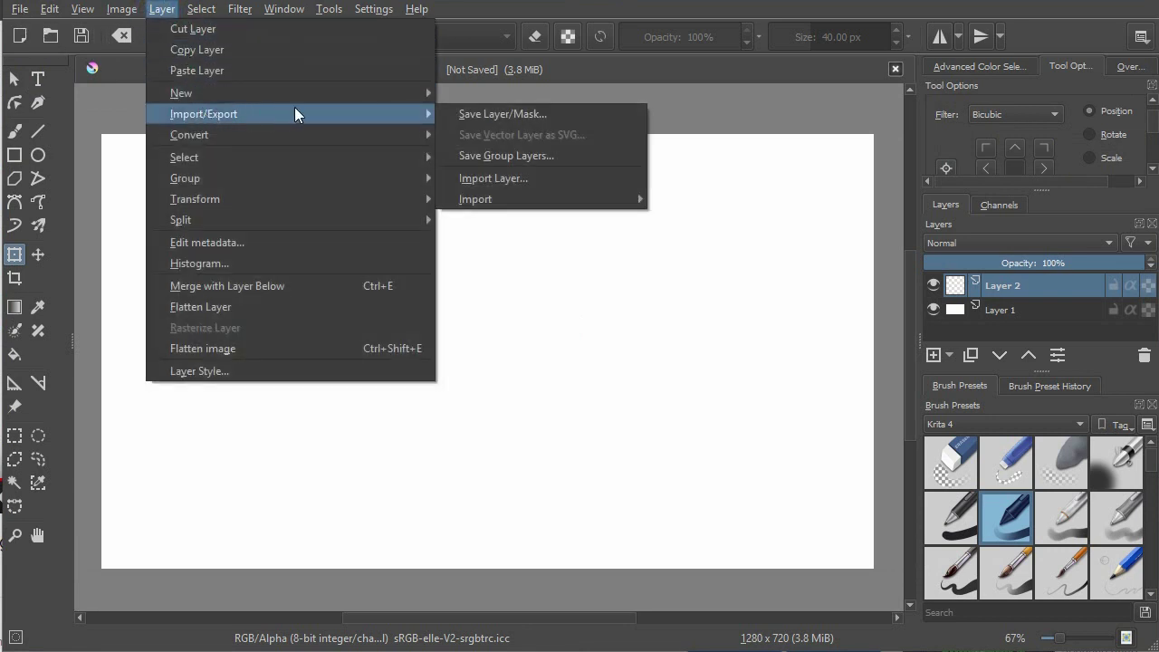
{"action": "left_click", "coordinate": [521, 179]}
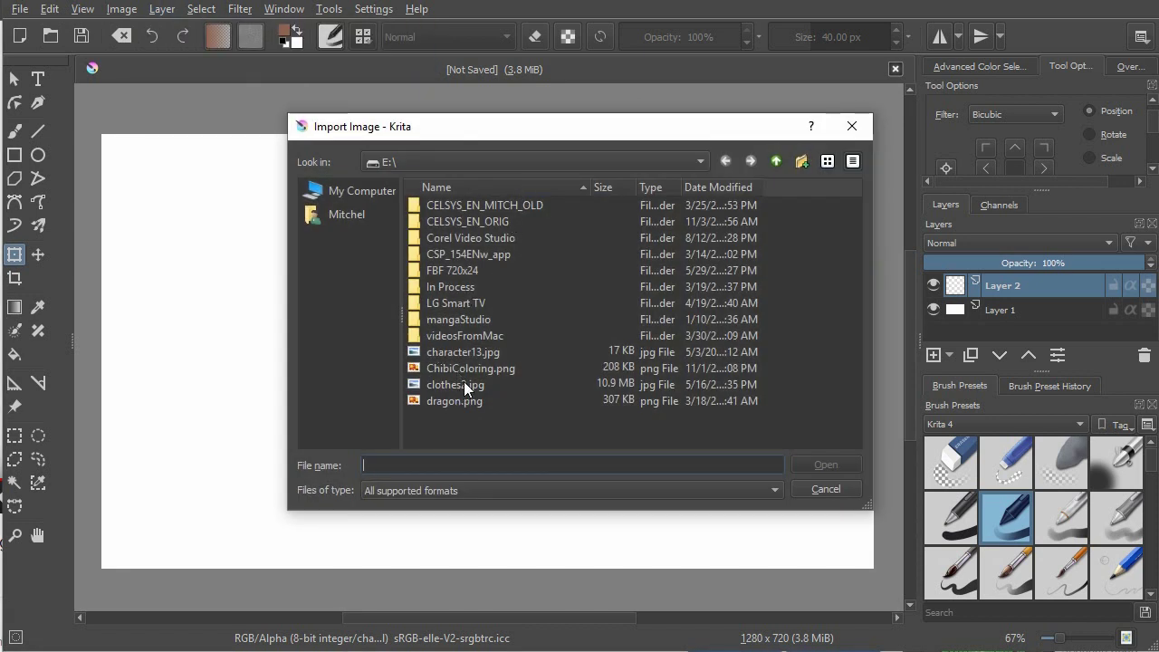
{"action": "left_click", "coordinate": [464, 383]}
{"action": "left_click", "coordinate": [800, 465]}
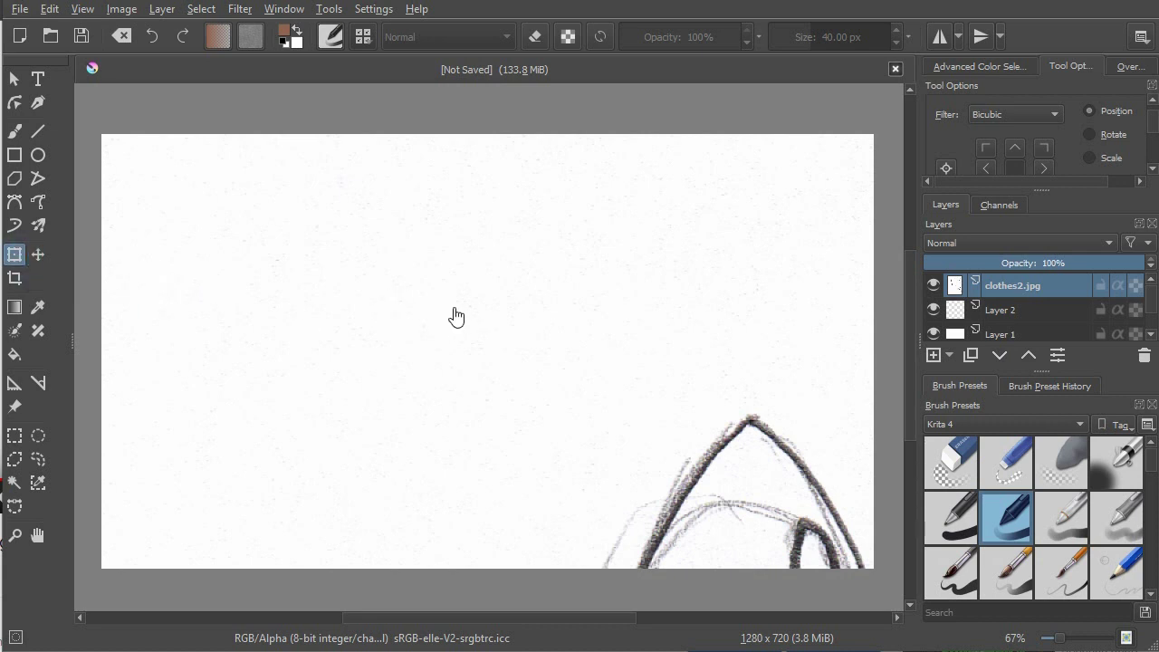
Zoom out, then scale the clothes2.jpg sketch down and move it up-left onto the canvas.
{"action": "scroll", "coordinate": [457, 316], "scroll_direction": "down", "scroll_amount": 4}
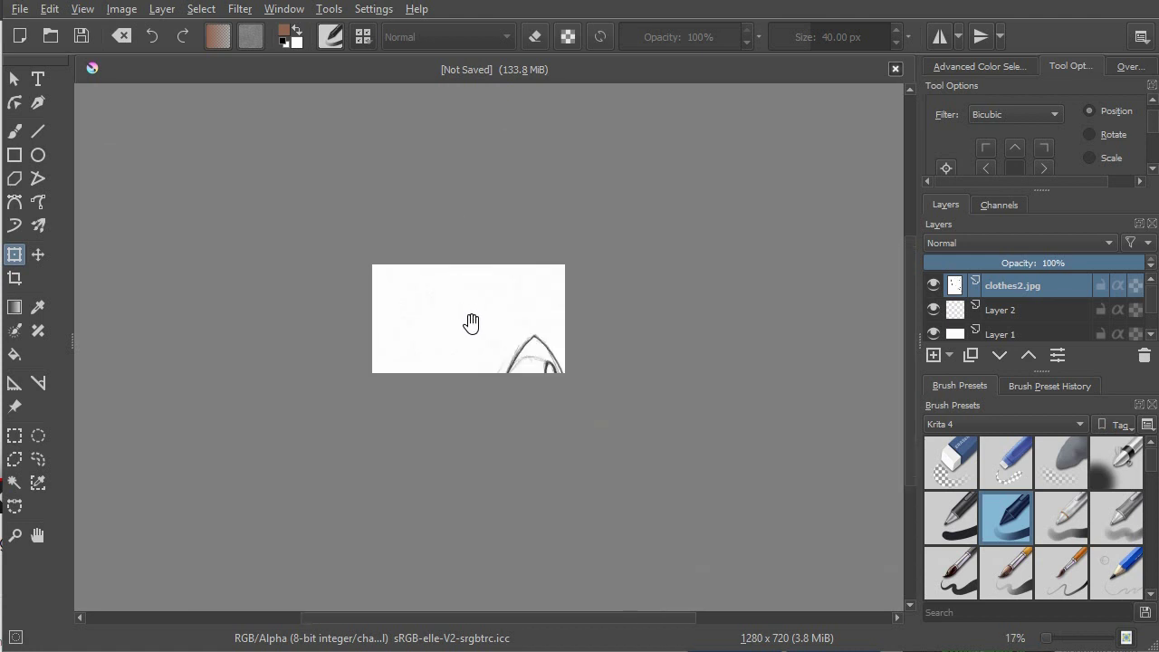
{"action": "left_click_drag", "start_coordinate": [471, 324], "coordinate": [407, 290]}
{"action": "scroll", "coordinate": [417, 303], "scroll_direction": "down", "scroll_amount": 1}
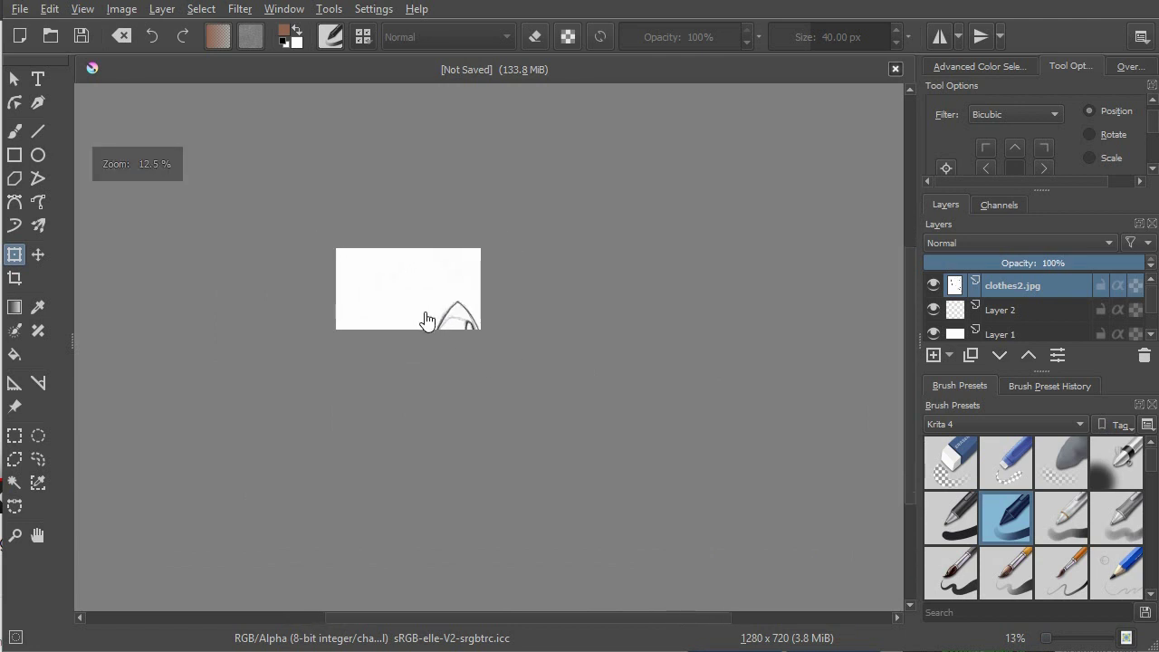
{"action": "scroll", "coordinate": [421, 321], "scroll_direction": "up", "scroll_amount": 4}
{"action": "scroll", "coordinate": [419, 324], "scroll_direction": "down", "scroll_amount": 4}
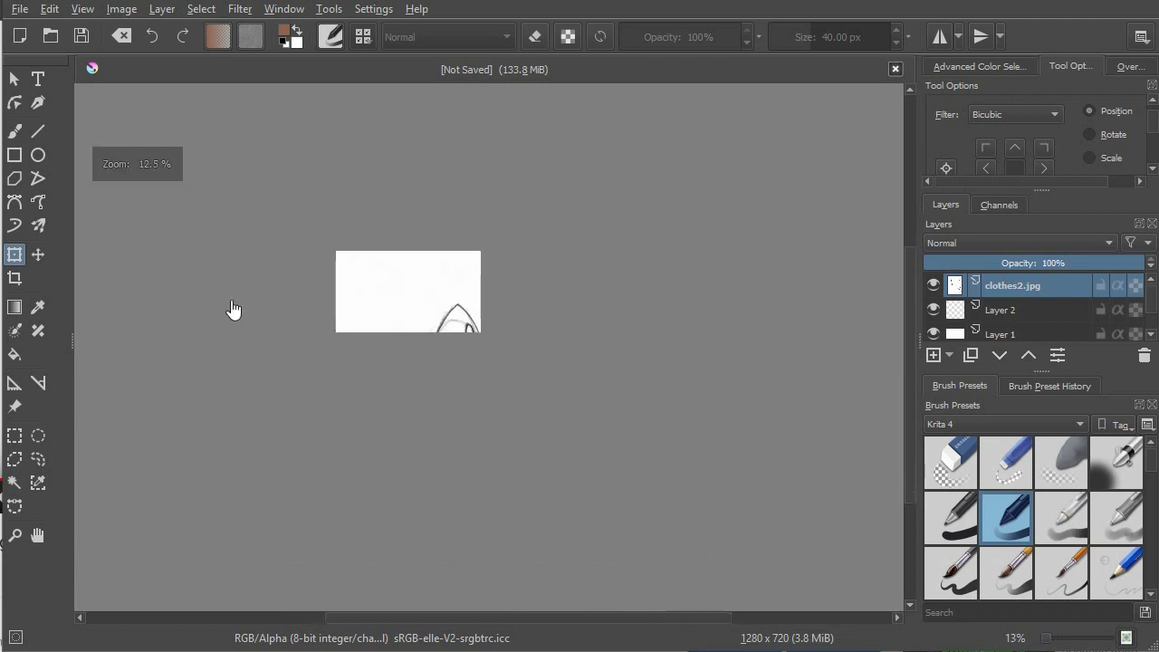
{"action": "left_click", "coordinate": [18, 256]}
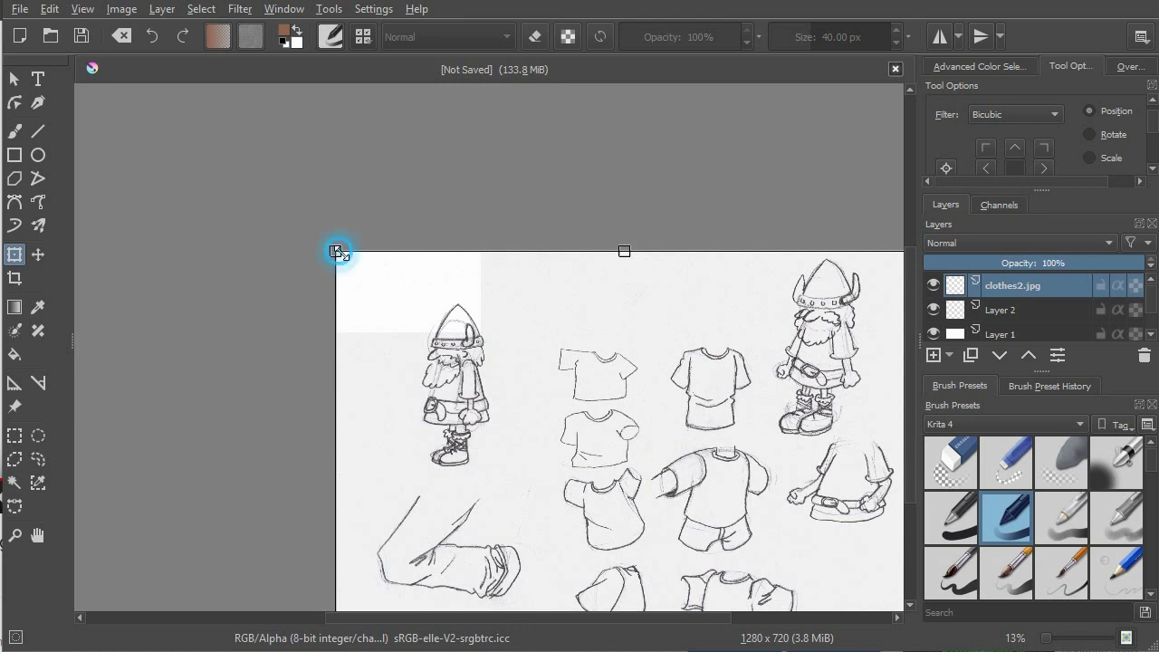
{"action": "left_click_drag", "start_coordinate": [336, 251], "coordinate": [532, 464]}
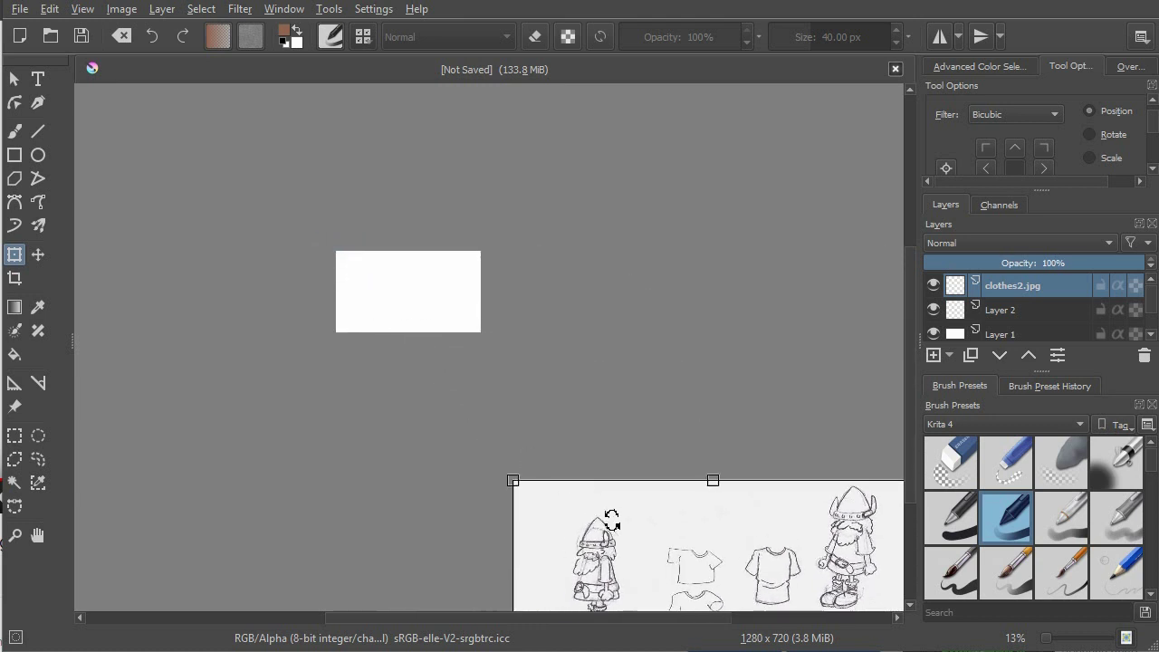
{"action": "left_click_drag", "start_coordinate": [639, 535], "coordinate": [425, 209]}
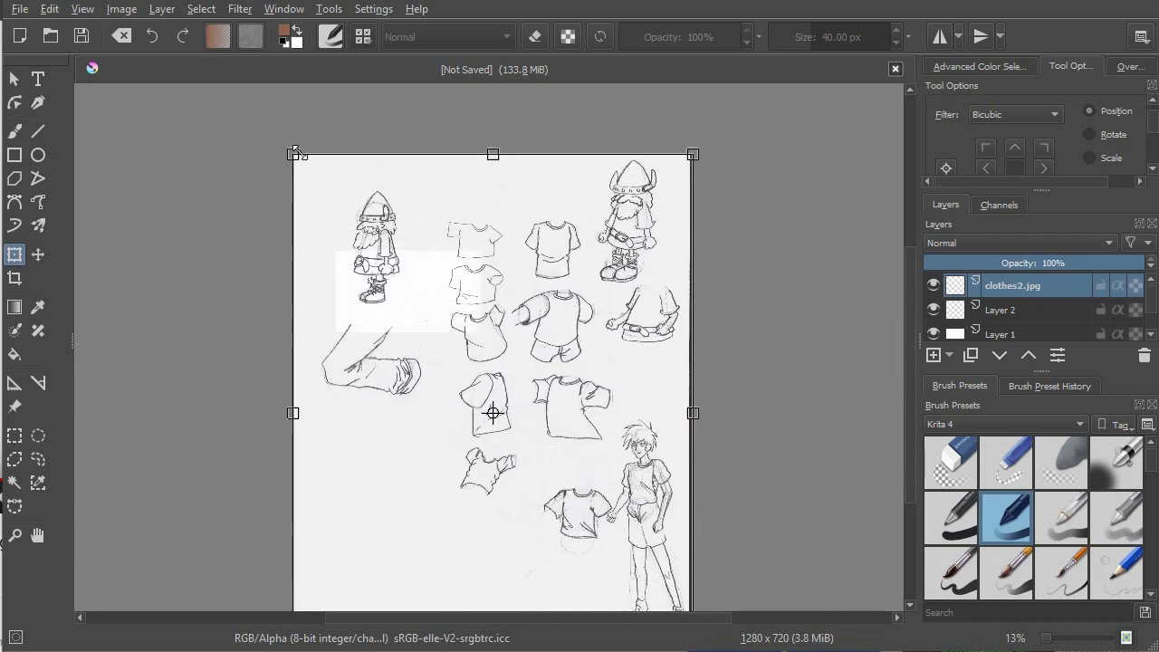
{"action": "left_click_drag", "start_coordinate": [294, 153], "coordinate": [459, 363]}
{"action": "left_click_drag", "start_coordinate": [547, 434], "coordinate": [441, 302]}
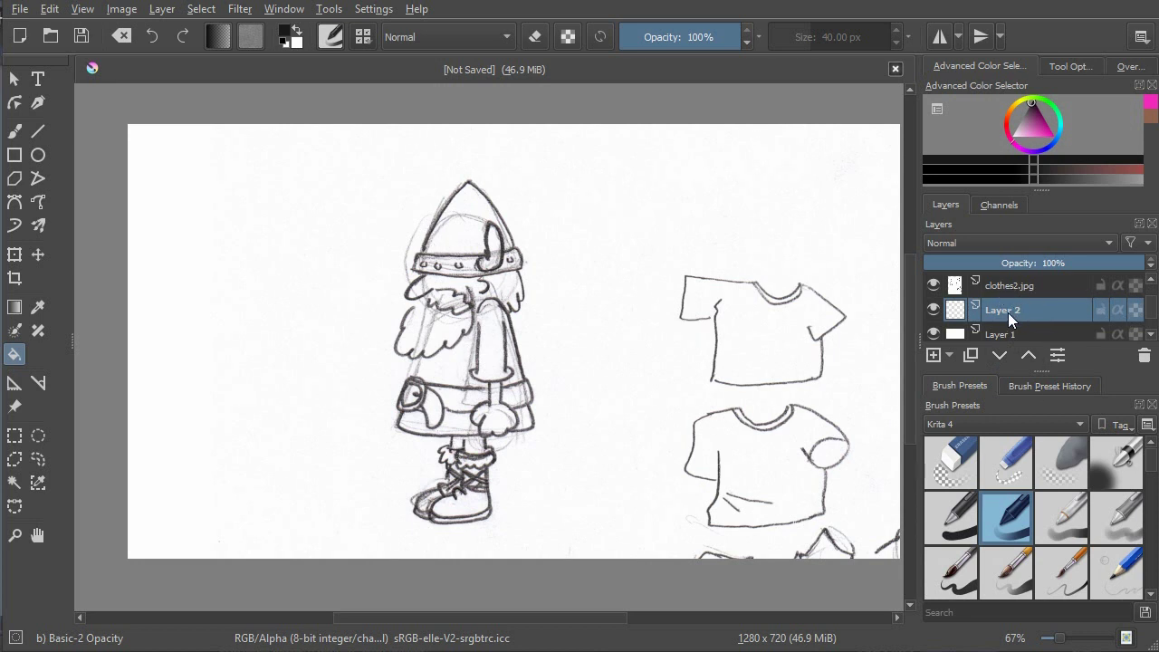
Choose a bright magenta in the Advanced Color Selector and show the Fill tool options.
{"action": "mouse_move", "coordinate": [995, 314]}
{"action": "left_click_drag", "start_coordinate": [1035, 115], "coordinate": [1050, 132]}
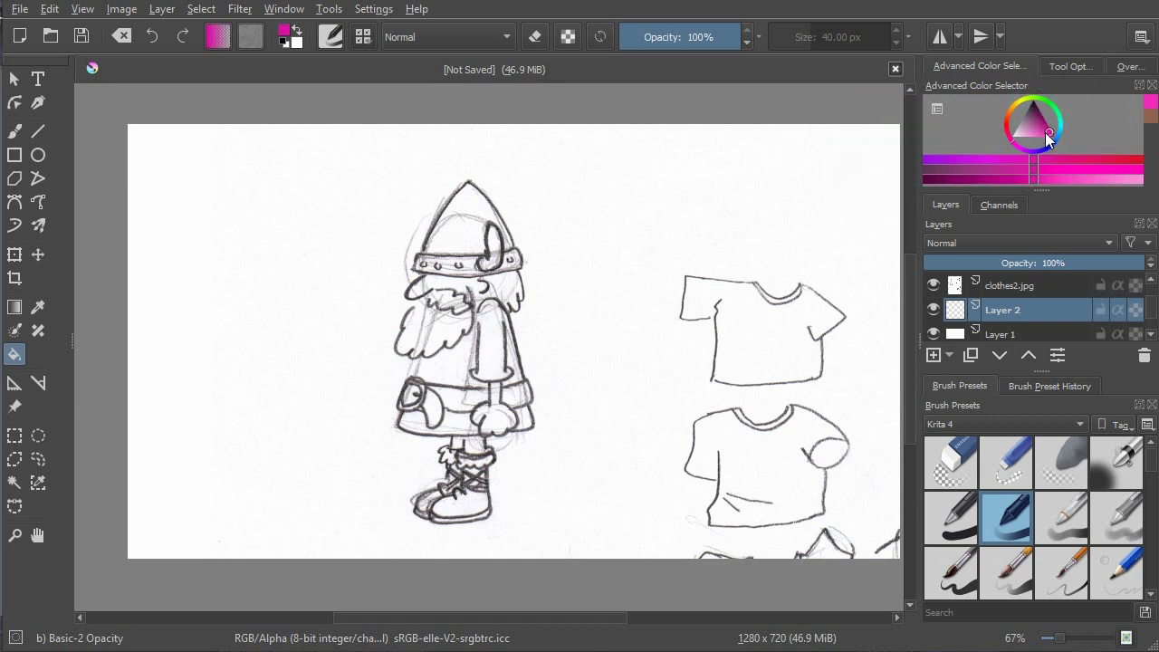
{"action": "left_click", "coordinate": [1052, 136]}
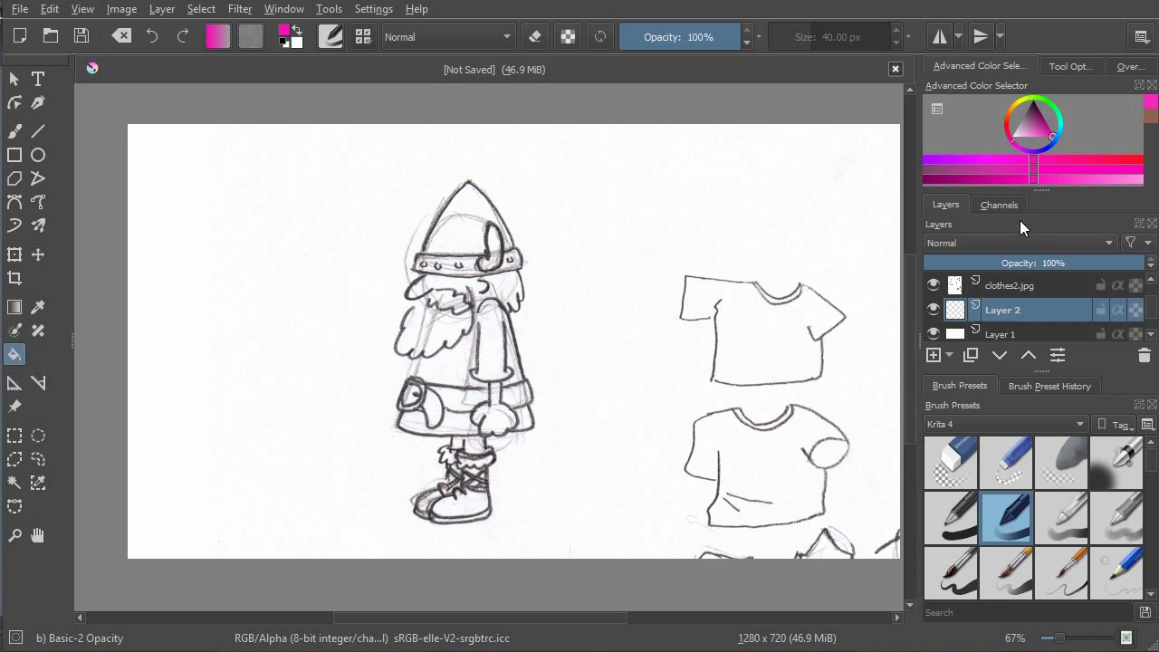
{"action": "left_click", "coordinate": [1065, 66]}
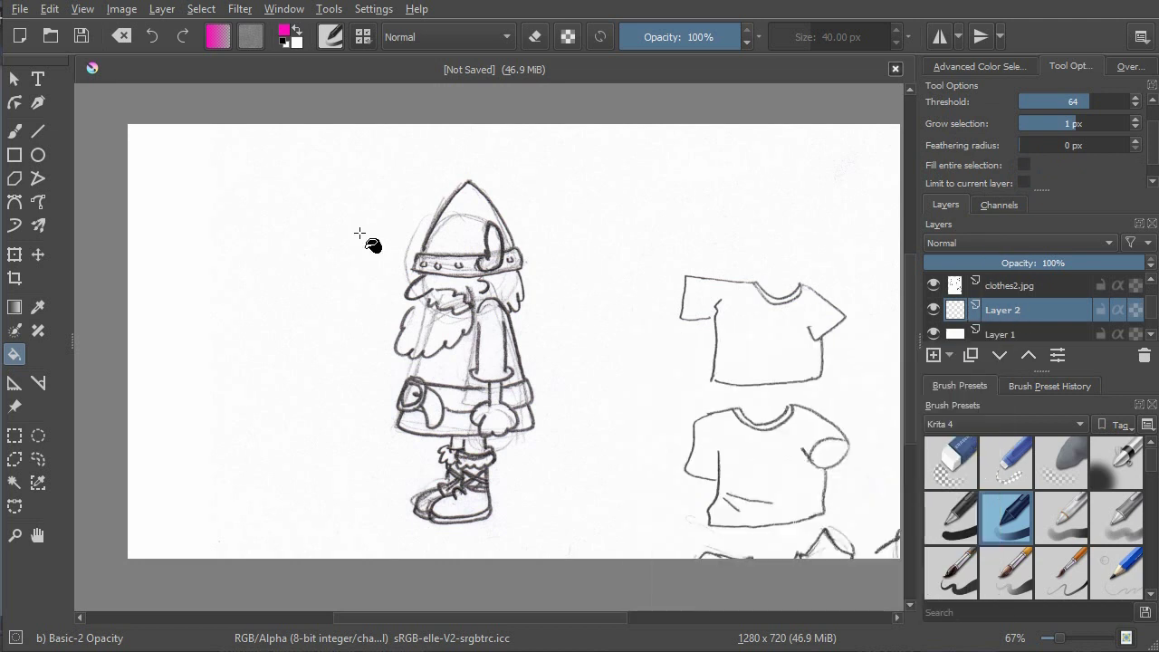
Fill Layer 2 with magenta, hide clothes2.jpg, then undo the fill with Ctrl+Z.
{"action": "left_click", "coordinate": [232, 228]}
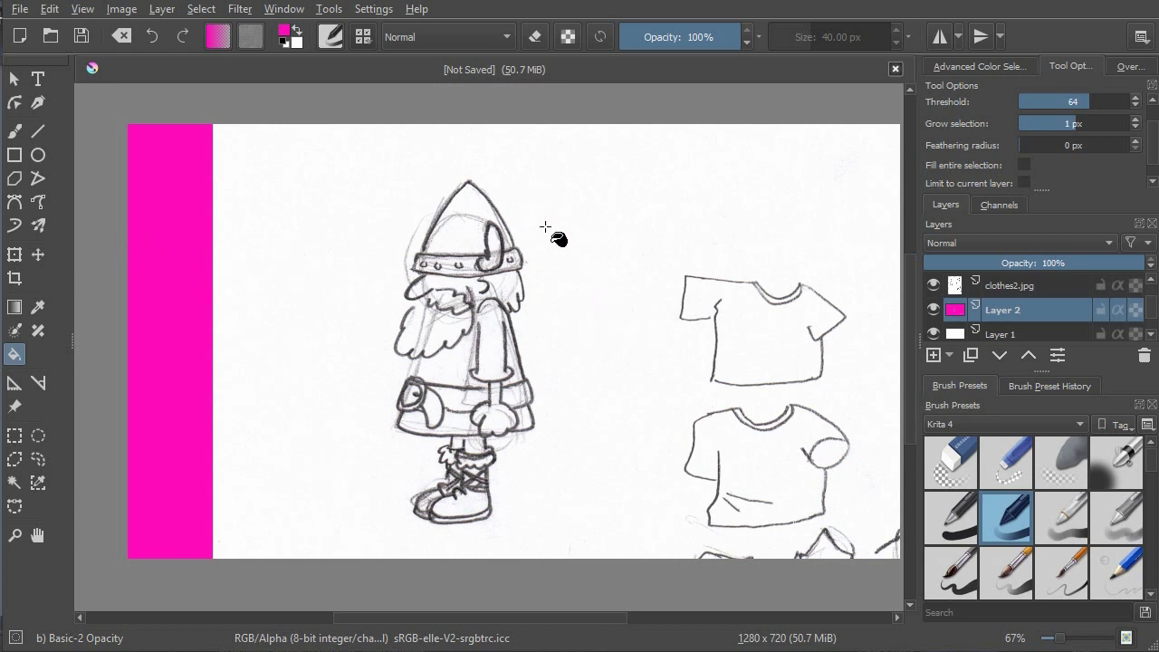
{"action": "left_click", "coordinate": [933, 286]}
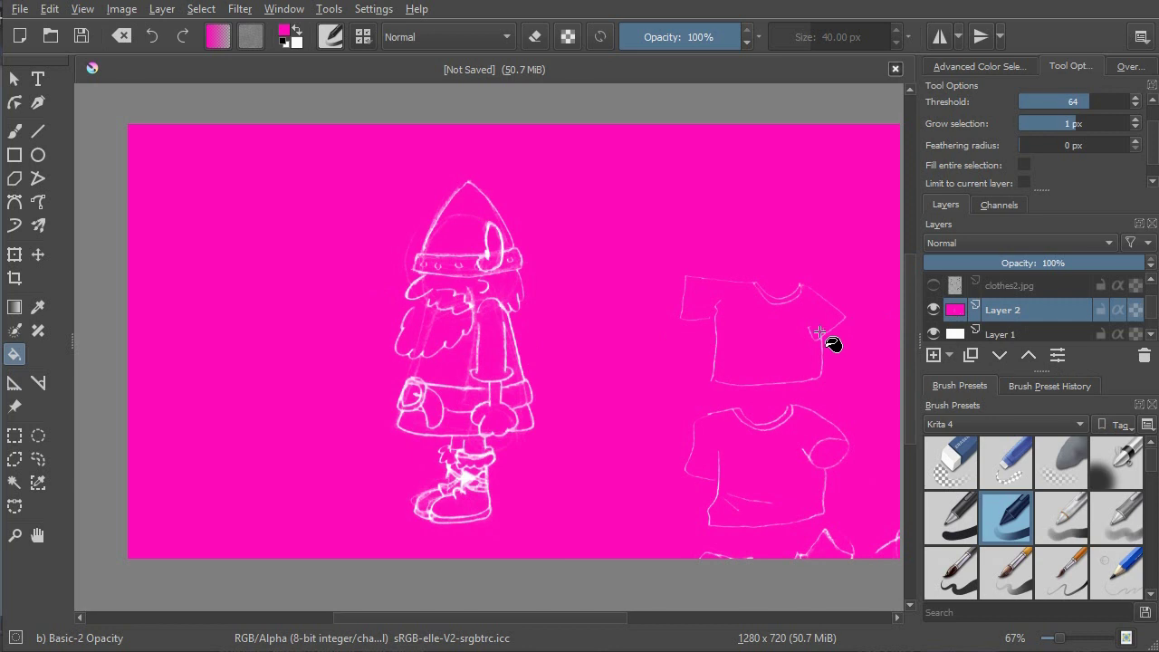
{"action": "key", "text": "ctrl+z"}
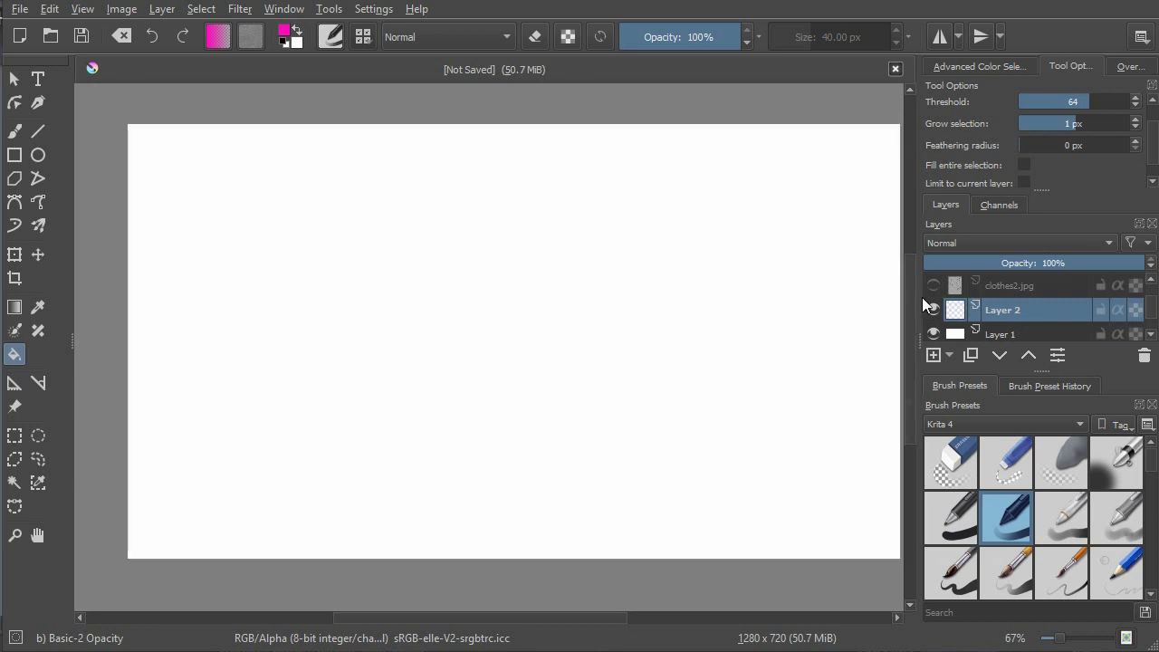
Fill Layer 2 with magenta using 'Limit to current layer', then make clothes2.jpg the active layer.
{"action": "left_click", "coordinate": [934, 285]}
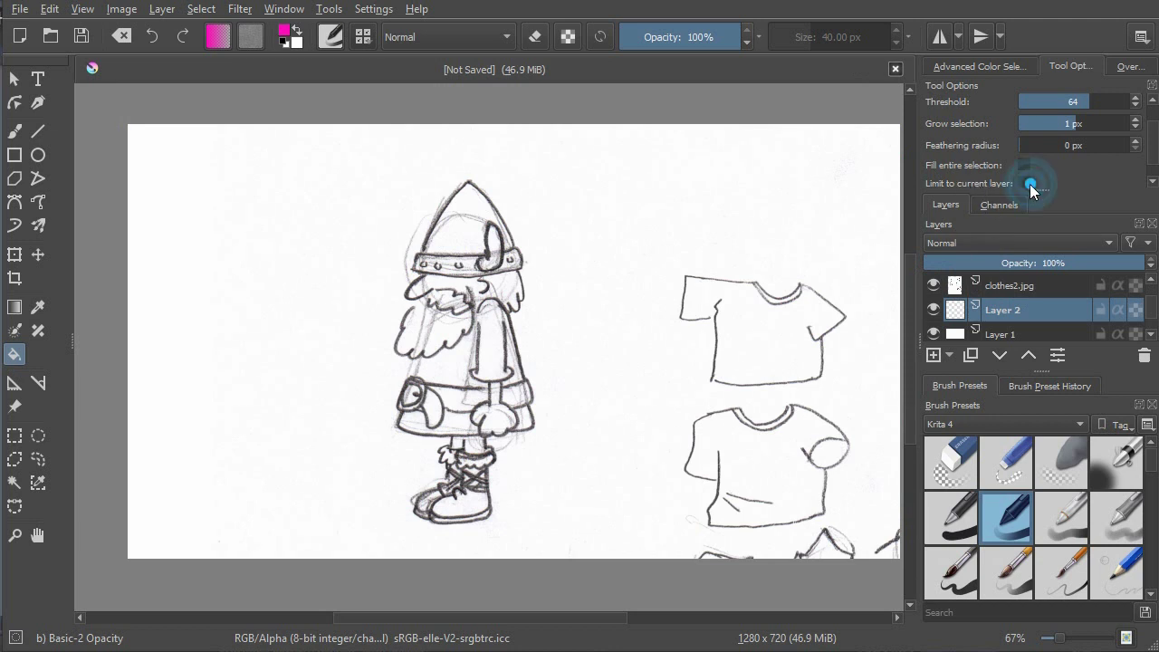
{"action": "left_click", "coordinate": [1027, 183]}
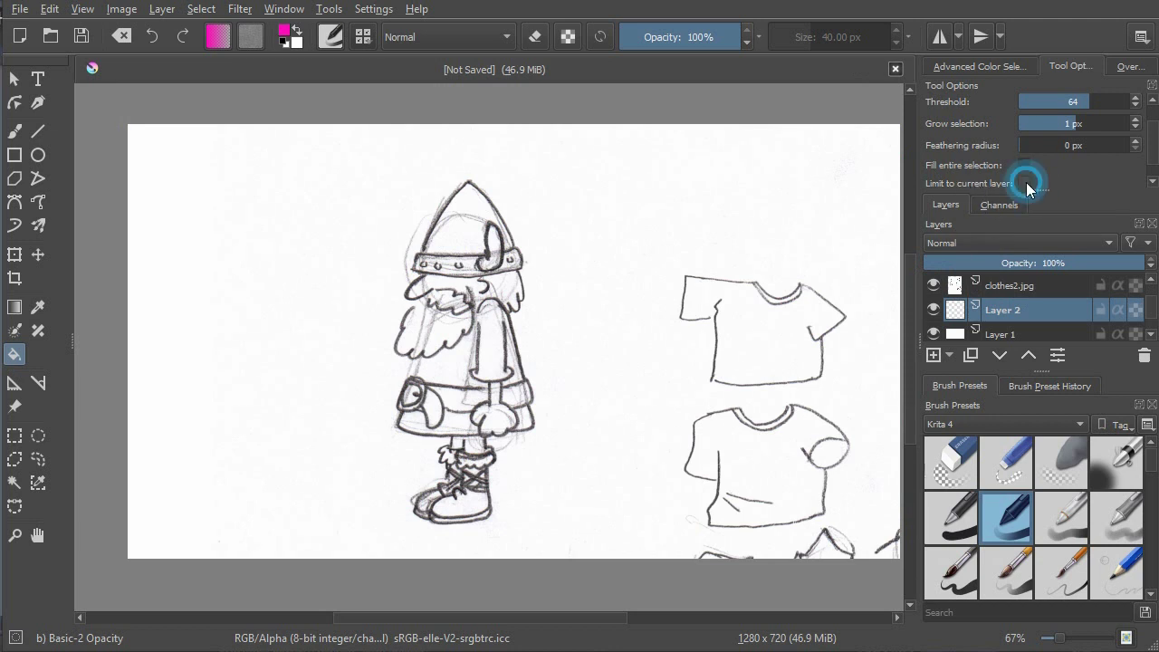
{"action": "left_click", "coordinate": [145, 264]}
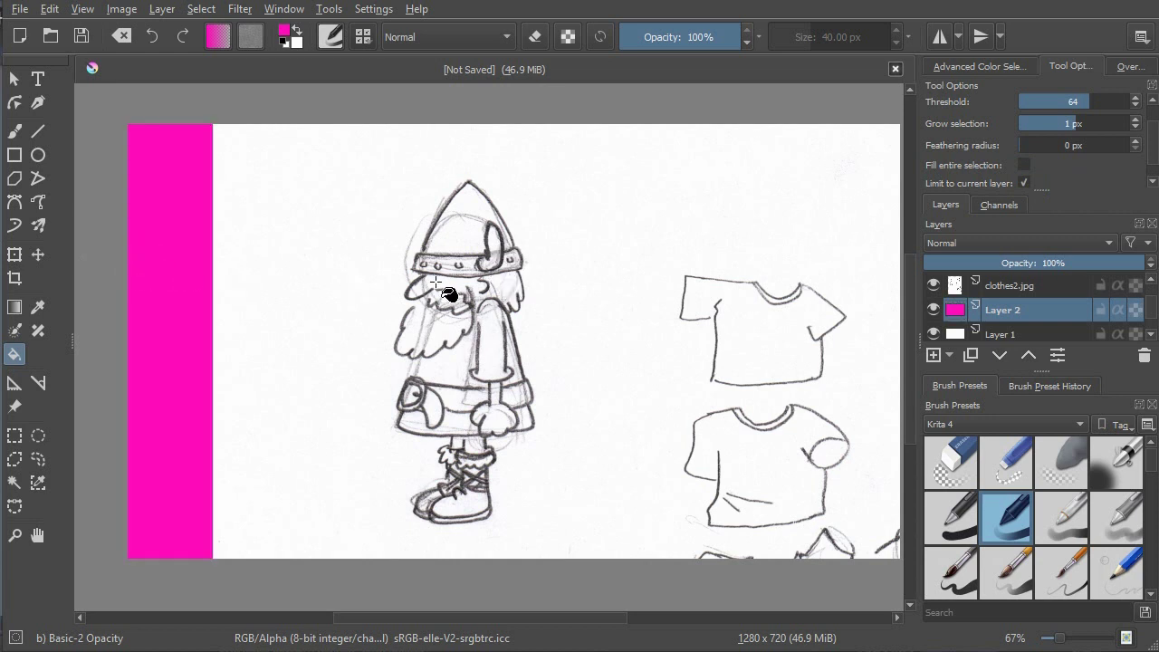
{"action": "left_click", "coordinate": [934, 285]}
{"action": "left_click", "coordinate": [1012, 291]}
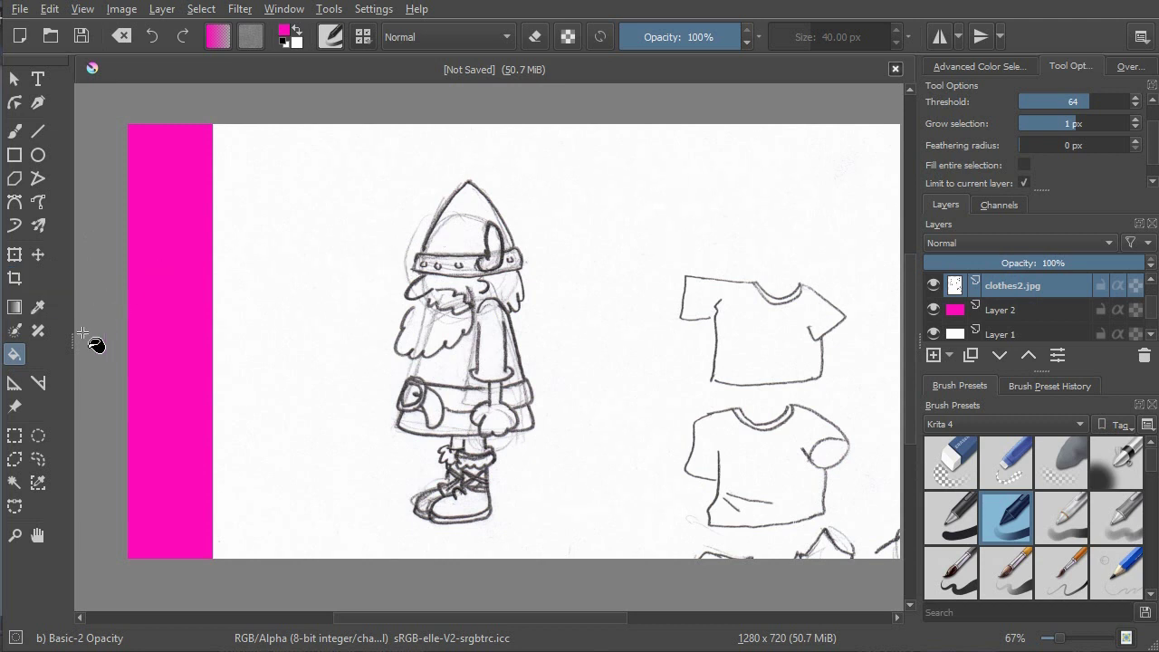
Paste a rectangular selection around the viking drawing as a new layer.
{"action": "left_click", "coordinate": [15, 437]}
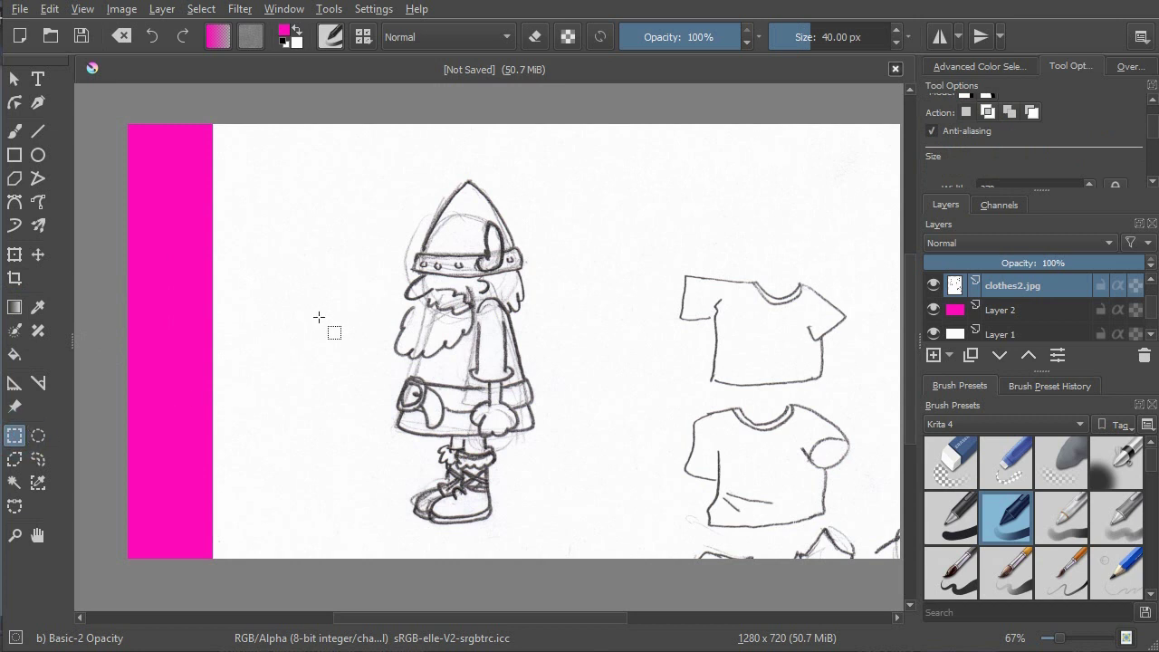
{"action": "mouse_move", "coordinate": [352, 146]}
{"action": "left_mouse_down"}
{"action": "mouse_move", "coordinate": [514, 526]}
{"action": "mouse_move", "coordinate": [586, 547]}
{"action": "mouse_move", "coordinate": [573, 548]}
{"action": "left_mouse_up"}
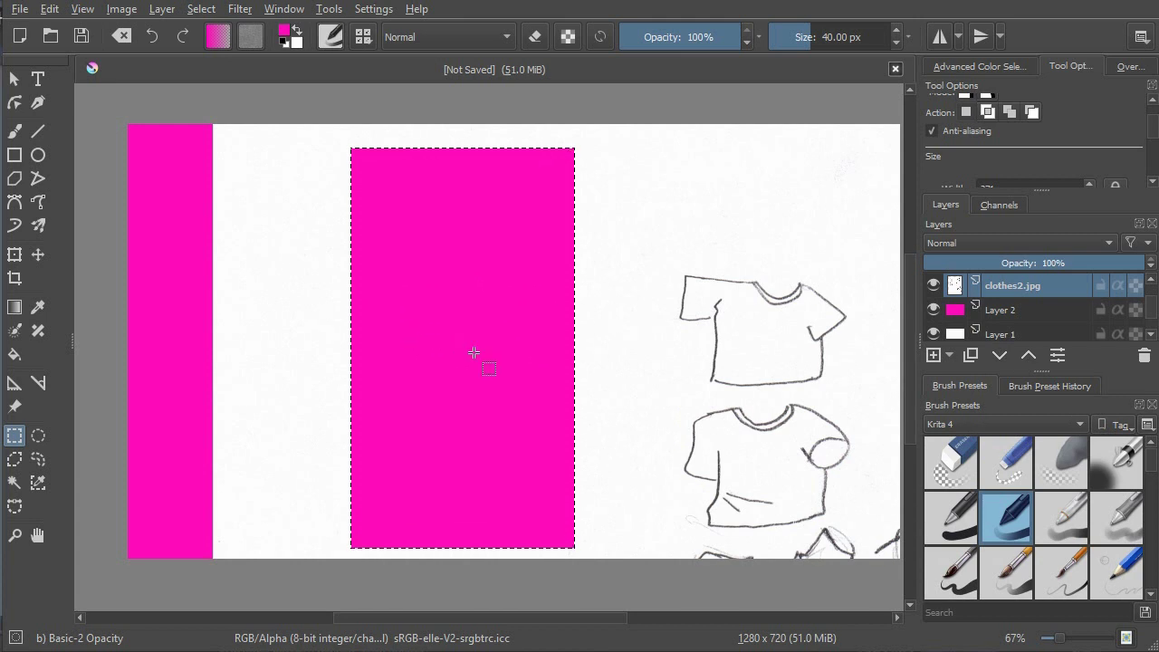
{"action": "key", "text": "ctrl+v"}
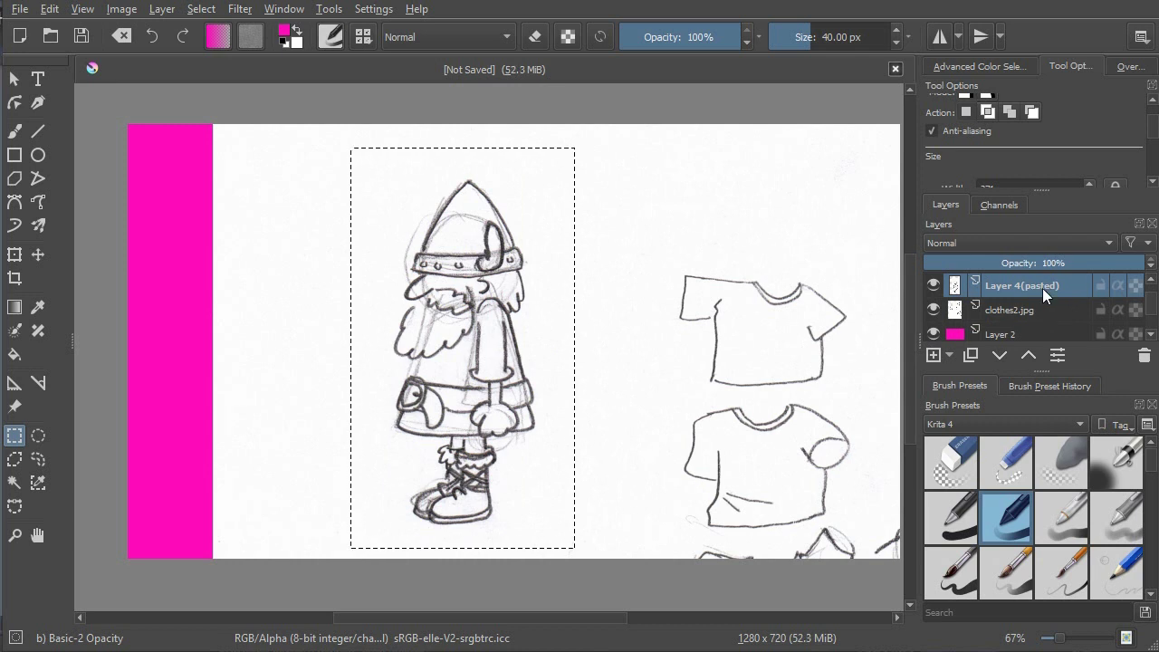
Hide and delete the clothes2.jpg layer, undoing once to restore the pasted layer.
{"action": "left_click", "coordinate": [933, 311]}
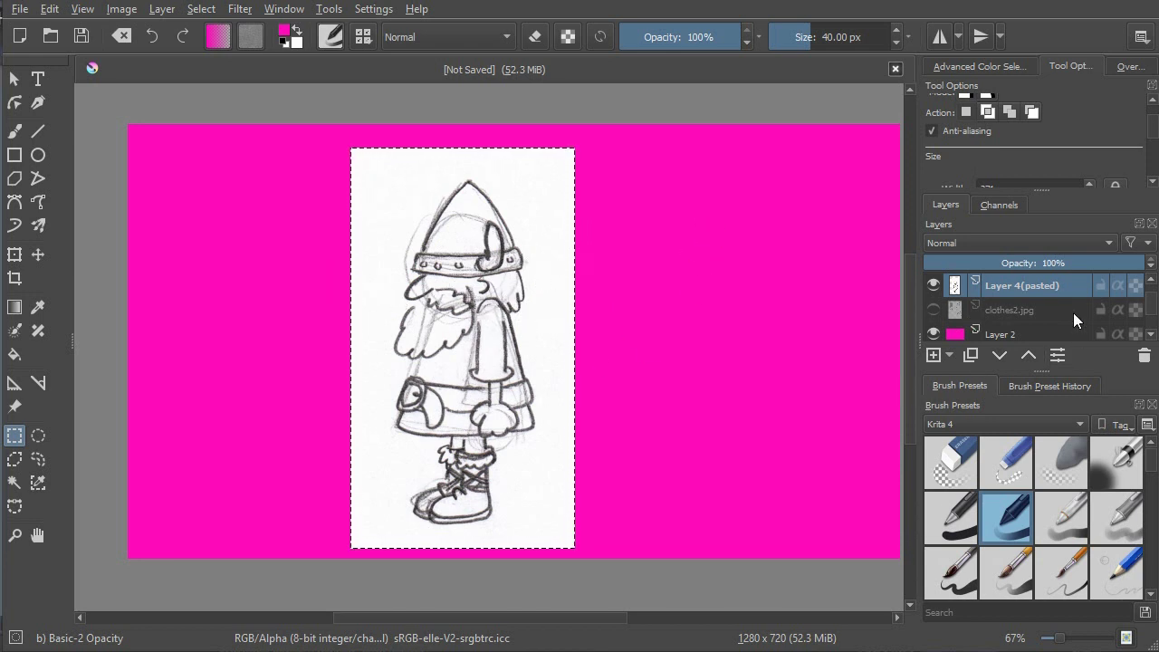
{"action": "left_click", "coordinate": [1050, 313]}
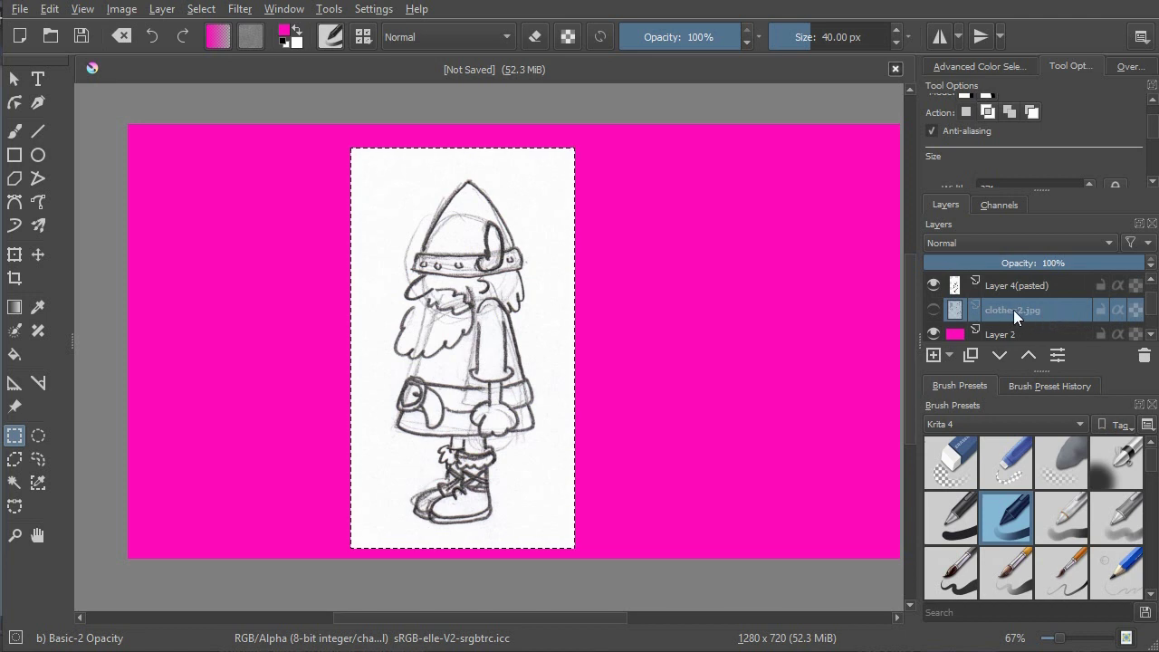
{"action": "left_click", "coordinate": [1144, 356]}
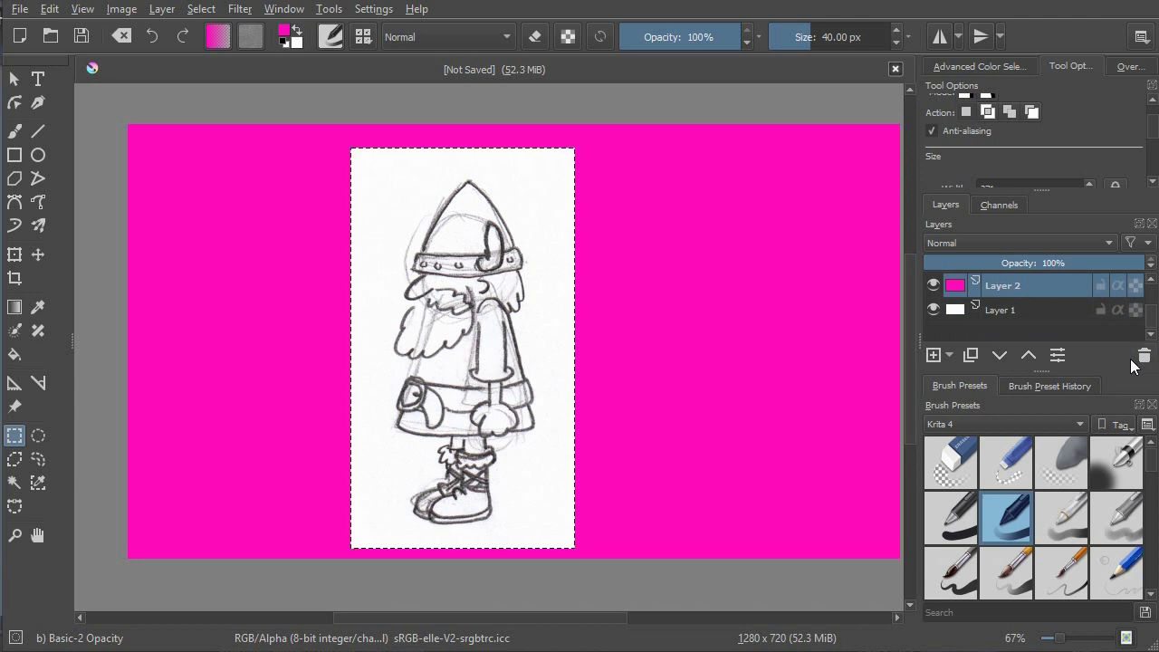
{"action": "key", "text": "ctrl+z"}
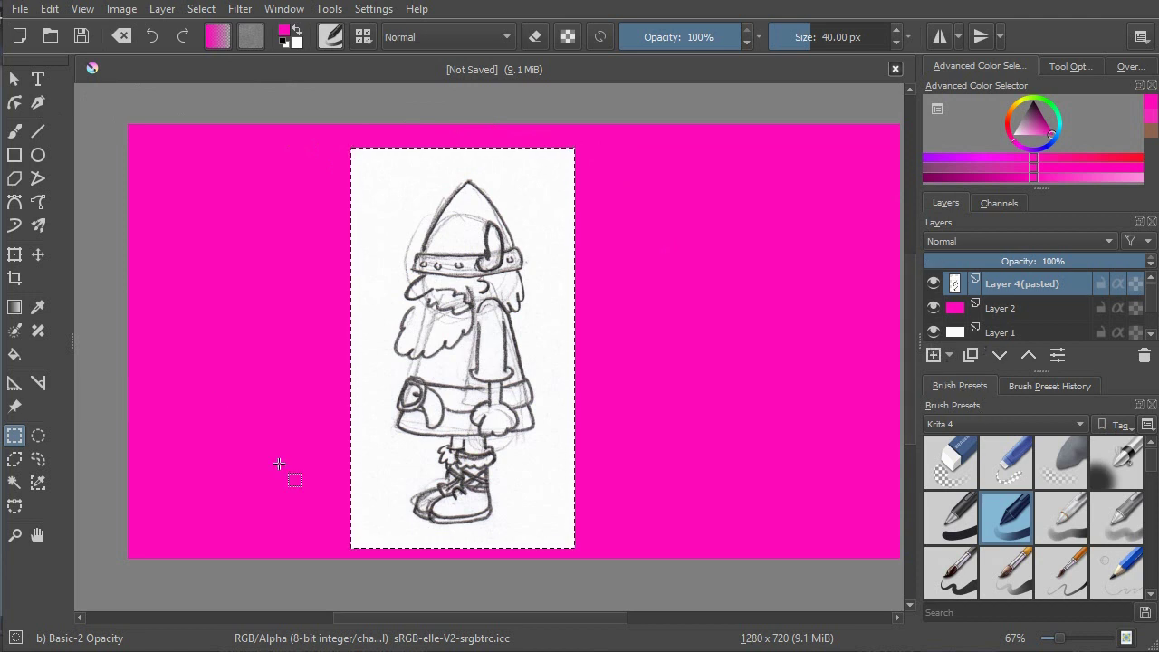
{"action": "left_click", "coordinate": [288, 9]}
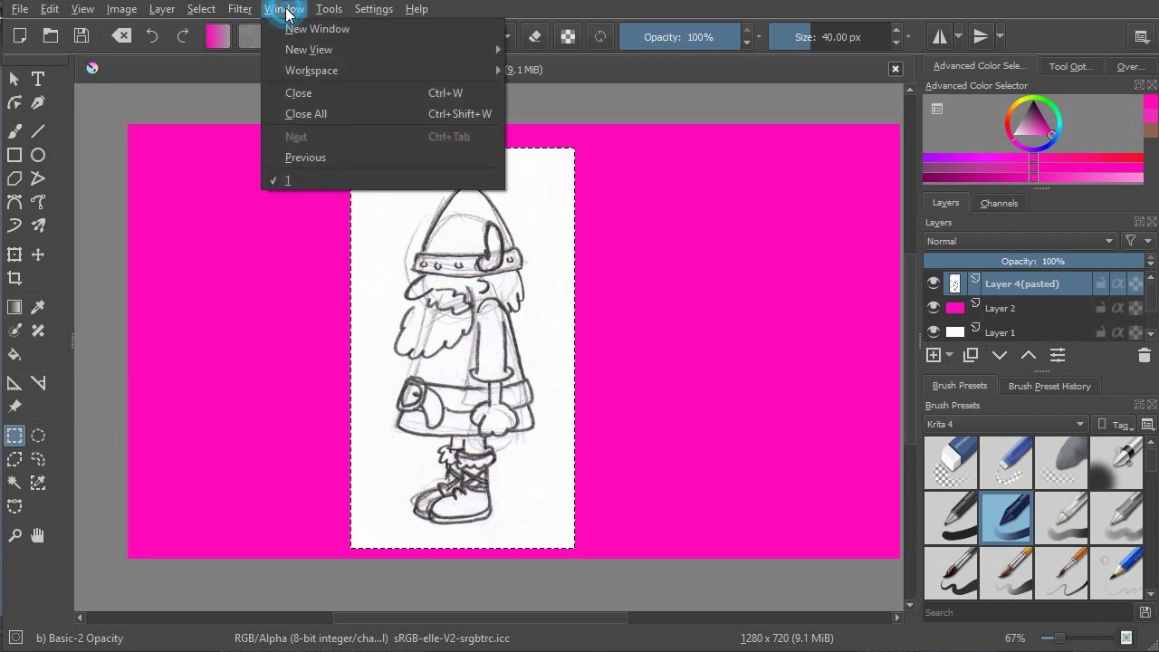
{"action": "mouse_move", "coordinate": [309, 81]}
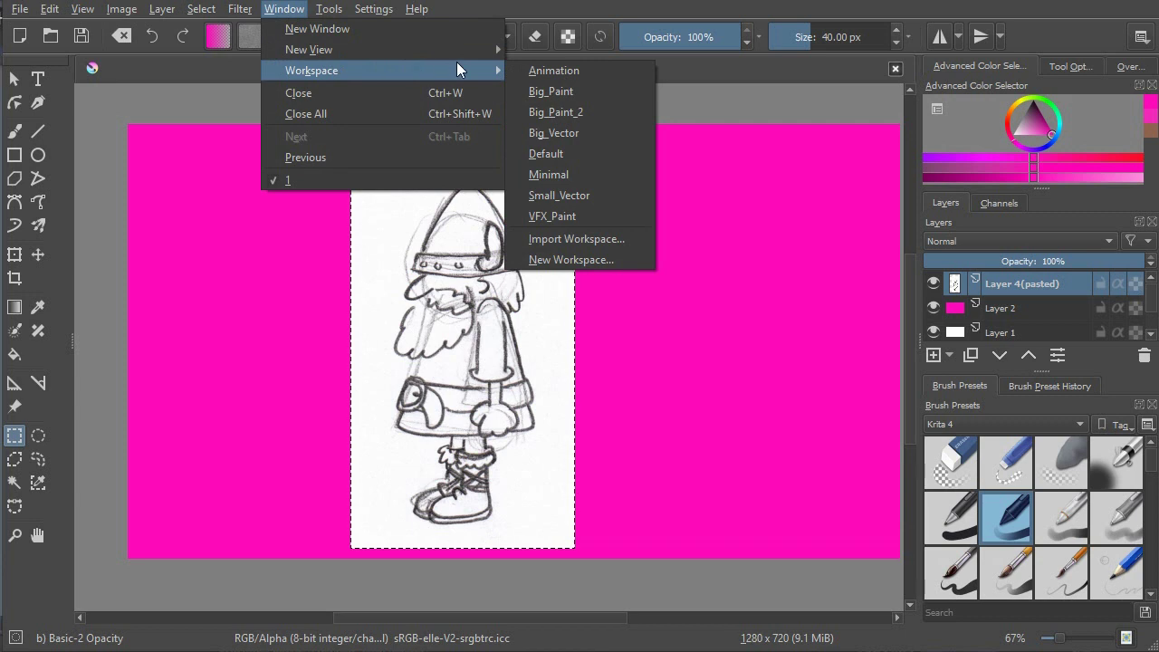
{"action": "left_click", "coordinate": [547, 92]}
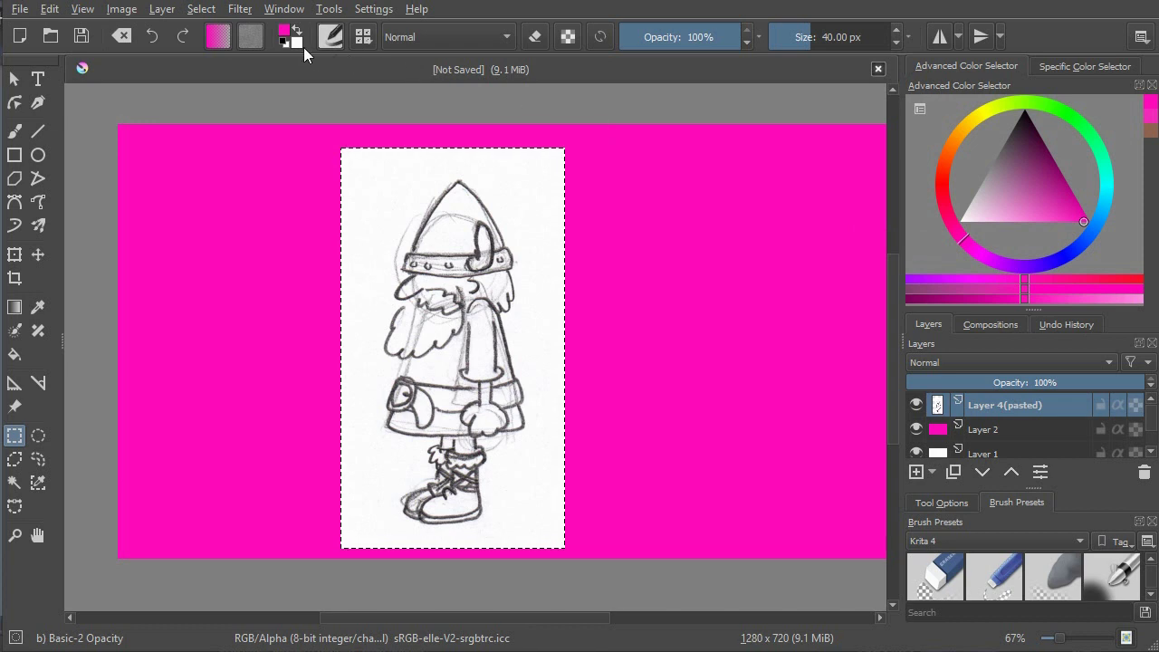
{"action": "left_click", "coordinate": [274, 11]}
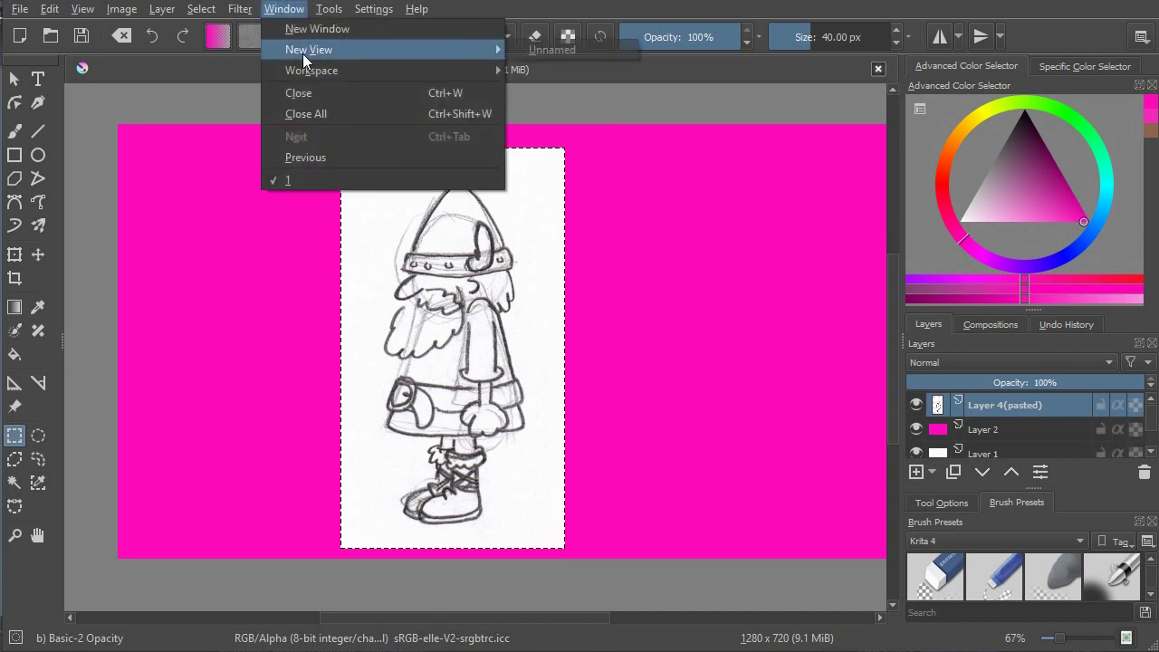
{"action": "mouse_move", "coordinate": [305, 71]}
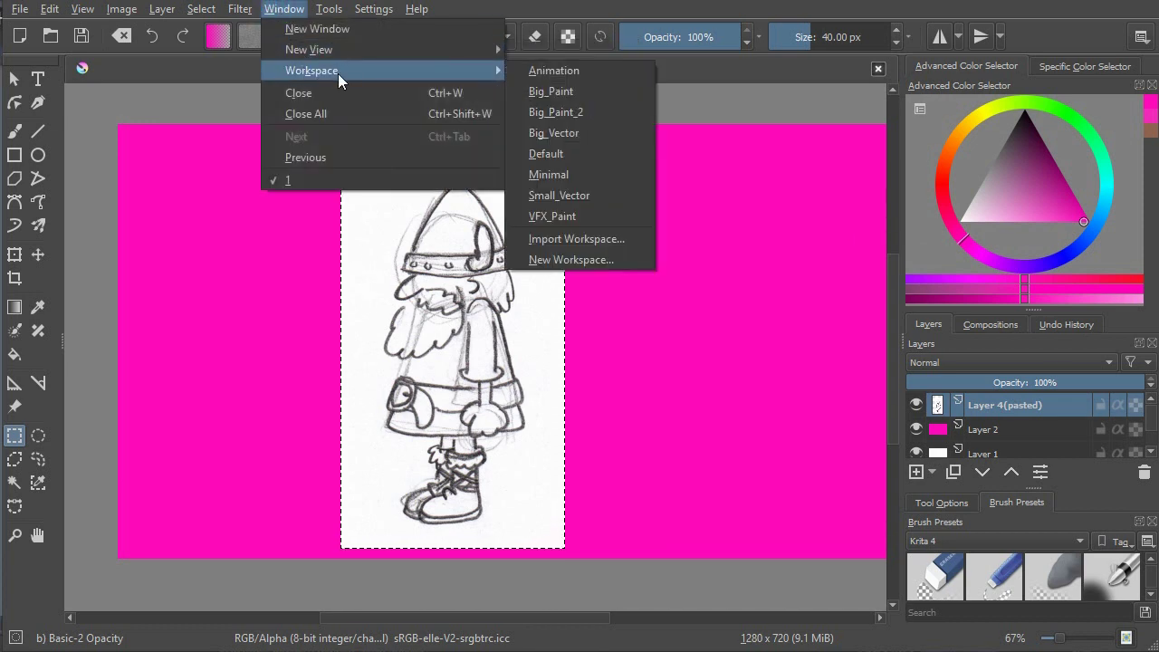
{"action": "left_click", "coordinate": [580, 175]}
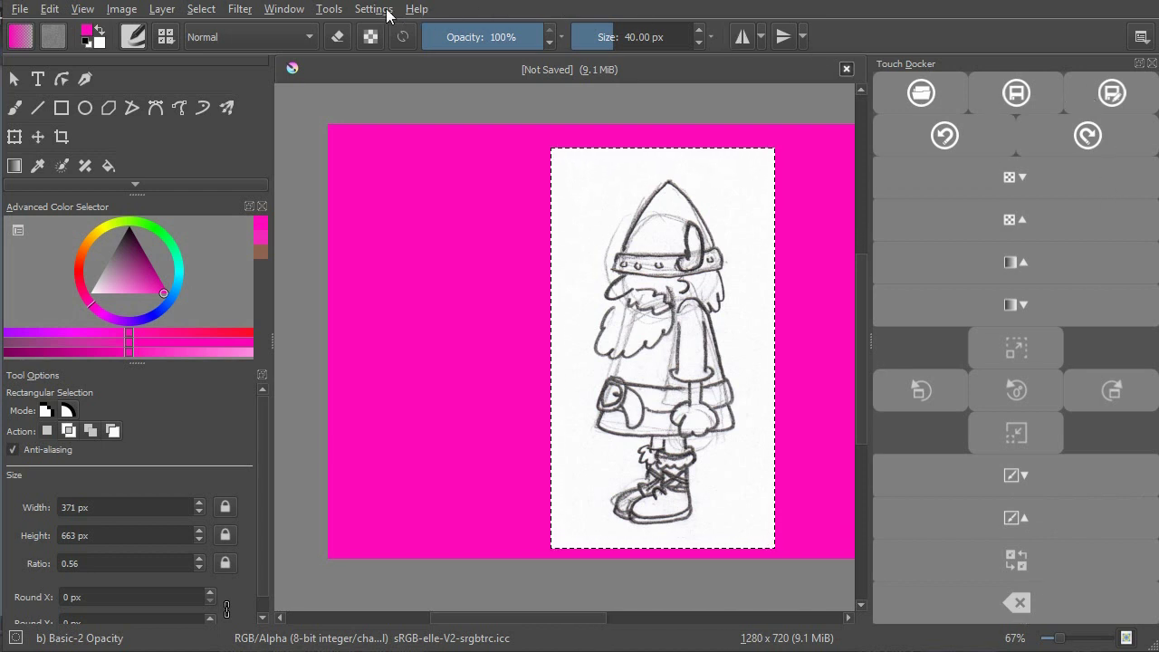
{"action": "left_click", "coordinate": [284, 9]}
{"action": "mouse_move", "coordinate": [311, 73]}
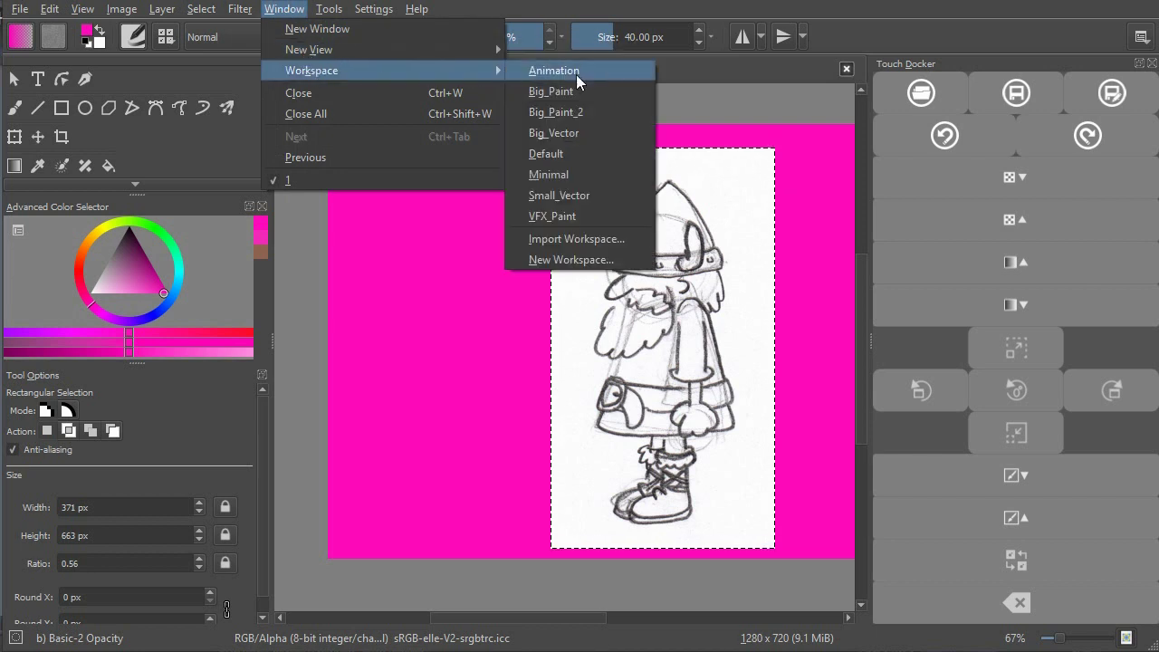
{"action": "left_click", "coordinate": [549, 154]}
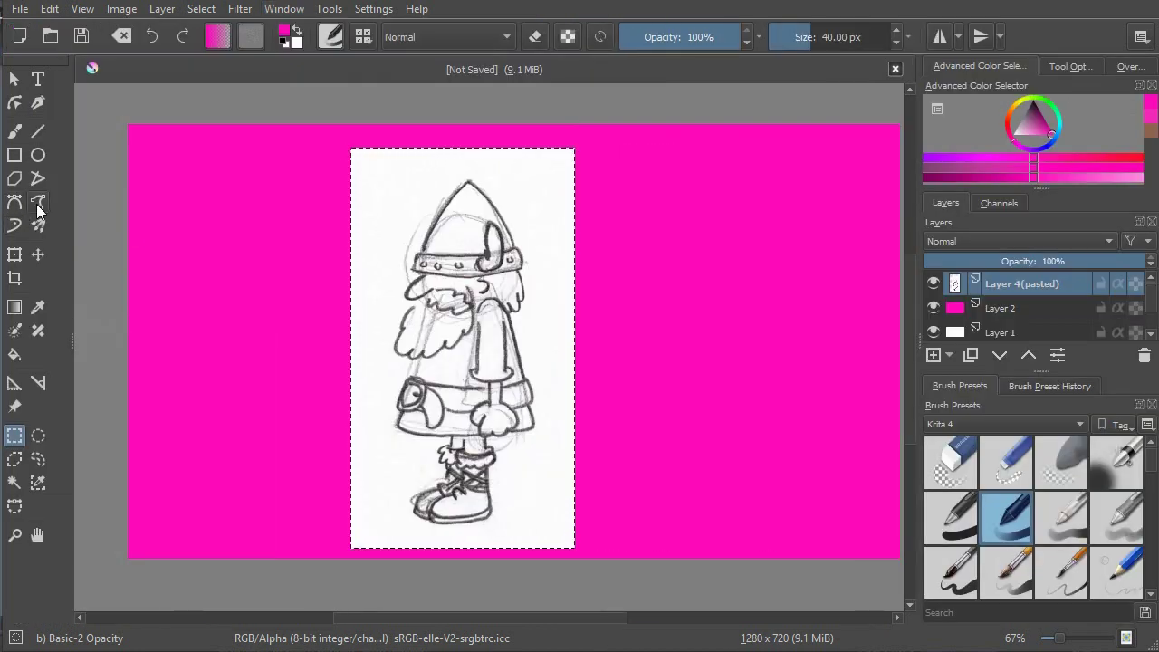
Try toolbox icon sizes 22x22 and 12x12, then reset the icons to default size.
{"action": "right_click", "coordinate": [18, 158]}
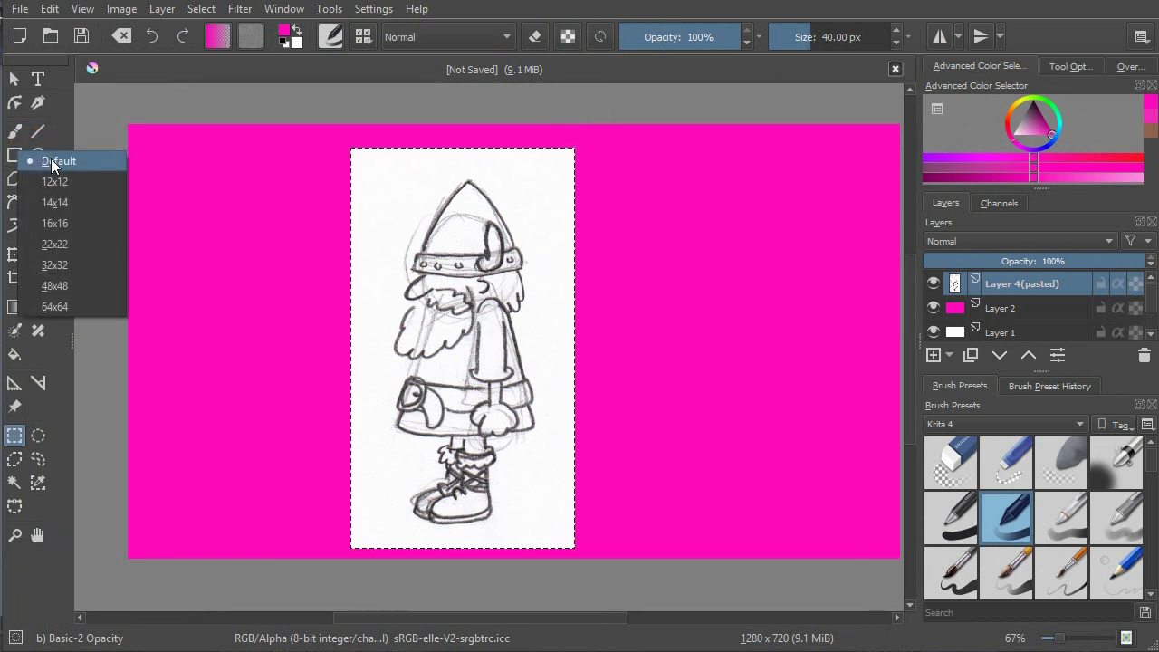
{"action": "left_click", "coordinate": [54, 246]}
{"action": "right_click", "coordinate": [47, 214]}
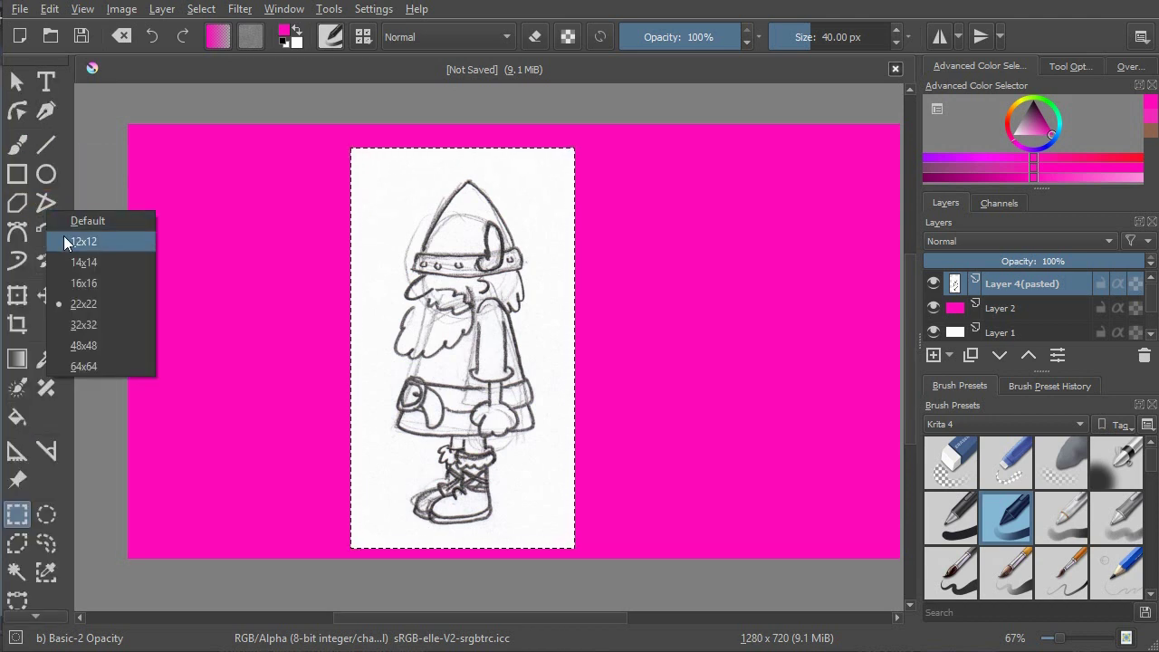
{"action": "left_click", "coordinate": [74, 241]}
{"action": "right_click", "coordinate": [28, 188]}
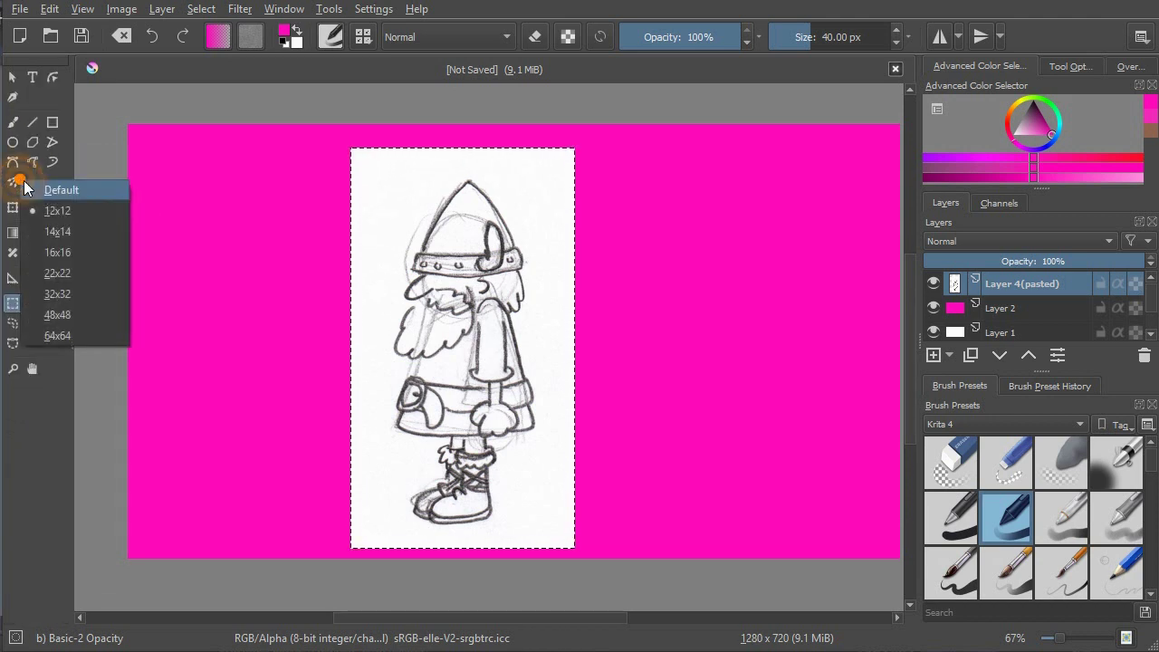
{"action": "left_click", "coordinate": [62, 193]}
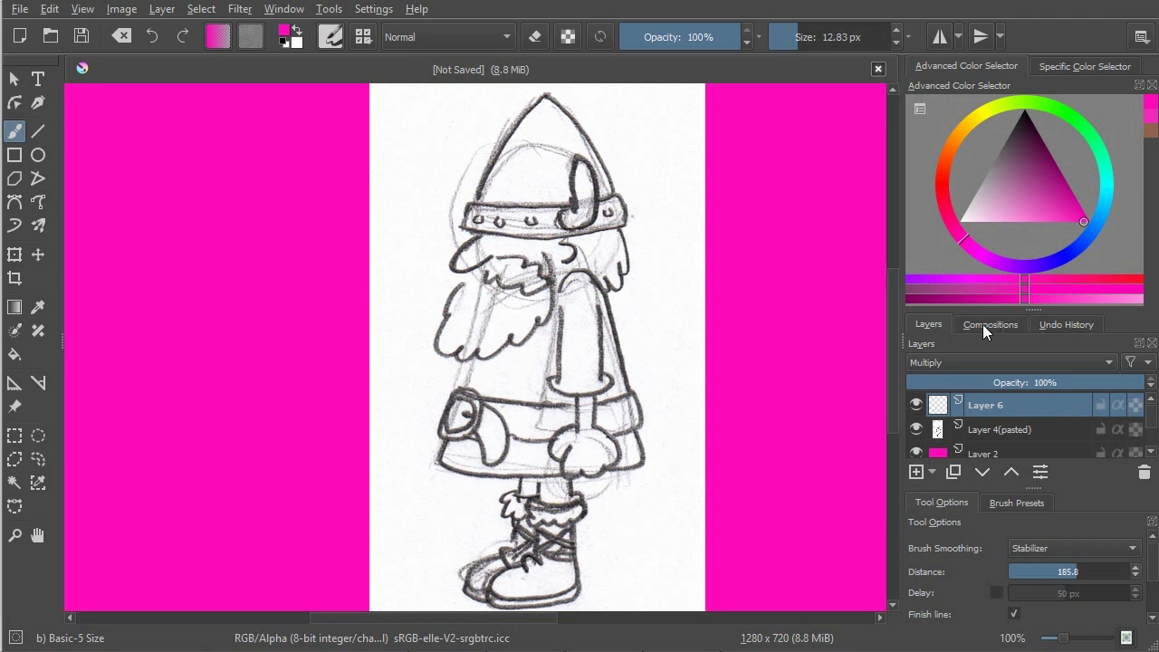
Switch between the Compositions, Undo History and Layers docker tabs.
{"action": "left_click", "coordinate": [986, 326]}
{"action": "left_click", "coordinate": [1065, 326]}
{"action": "left_click", "coordinate": [929, 324]}
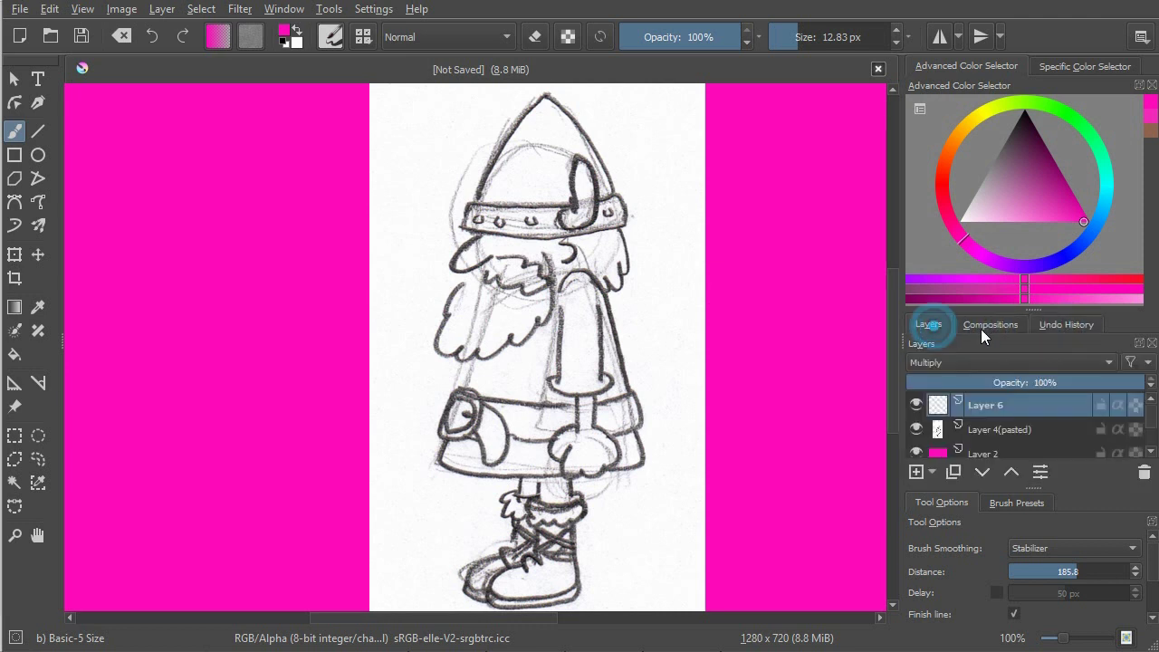
{"action": "left_click", "coordinate": [988, 328]}
{"action": "left_click", "coordinate": [1069, 325]}
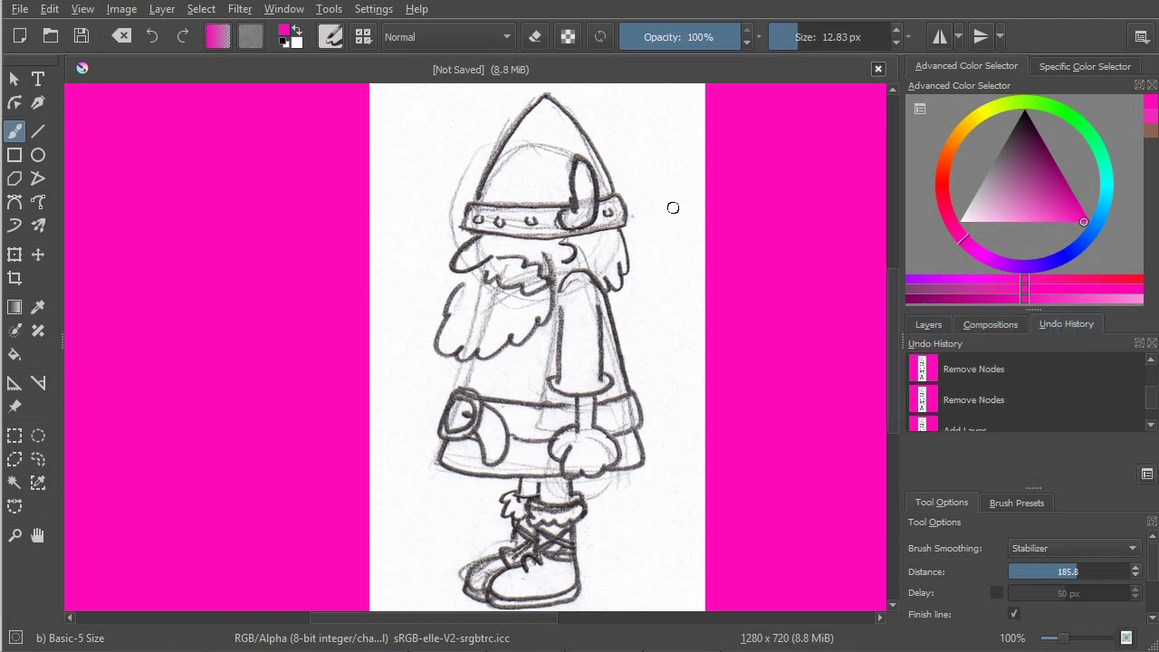
Show the Layers docker again from Settings > Dockers.
{"action": "left_click", "coordinate": [374, 11]}
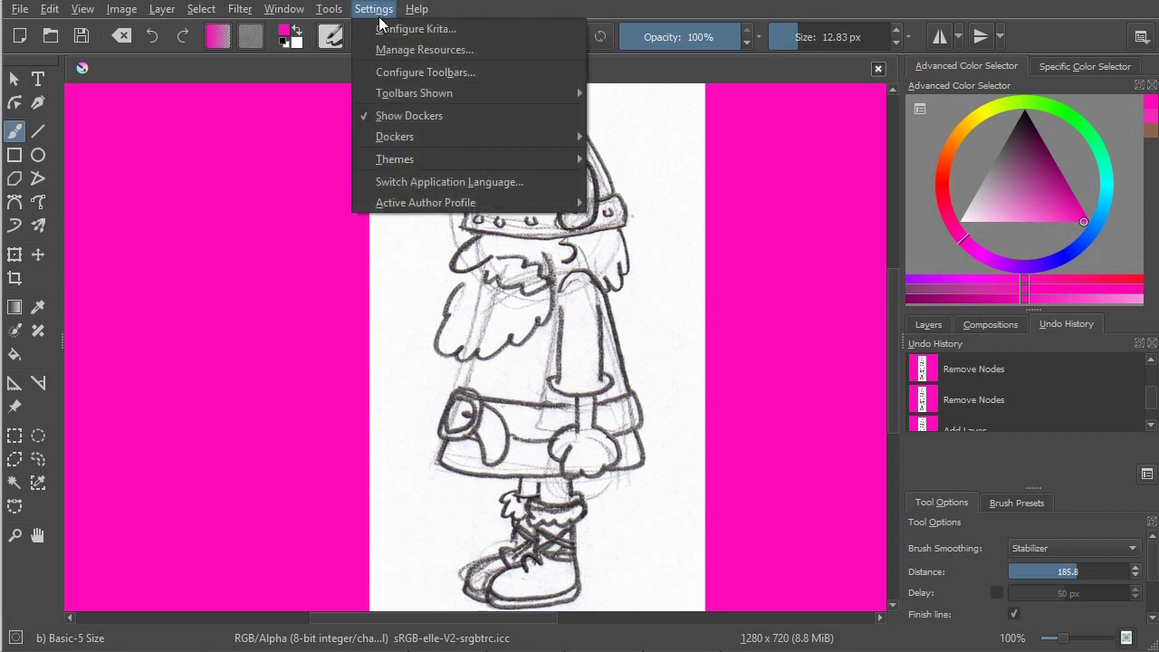
{"action": "mouse_move", "coordinate": [398, 137]}
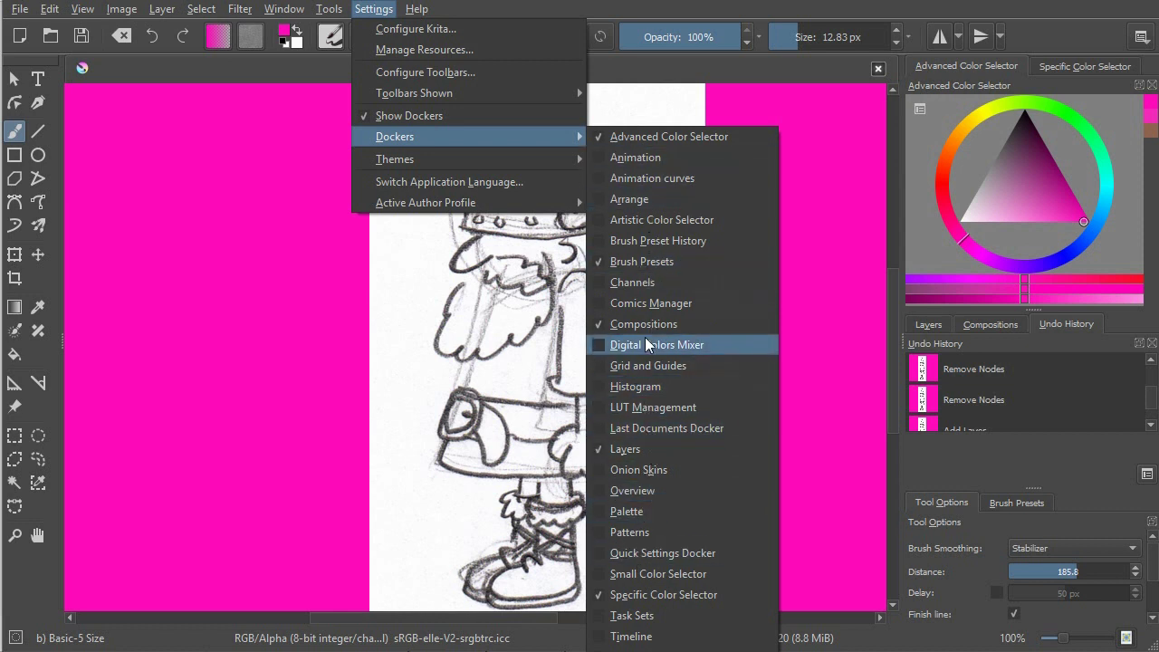
{"action": "left_click", "coordinate": [660, 448]}
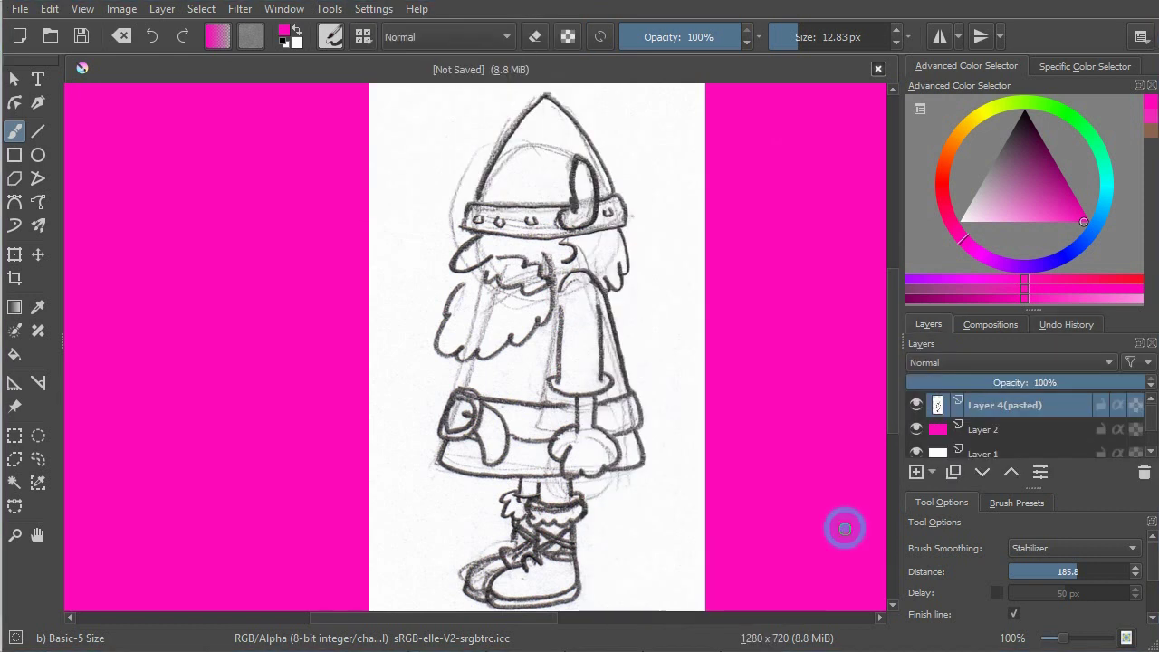
Add a new empty layer and set its blending mode to Multiply.
{"action": "left_click", "coordinate": [915, 472]}
{"action": "left_click", "coordinate": [945, 362]}
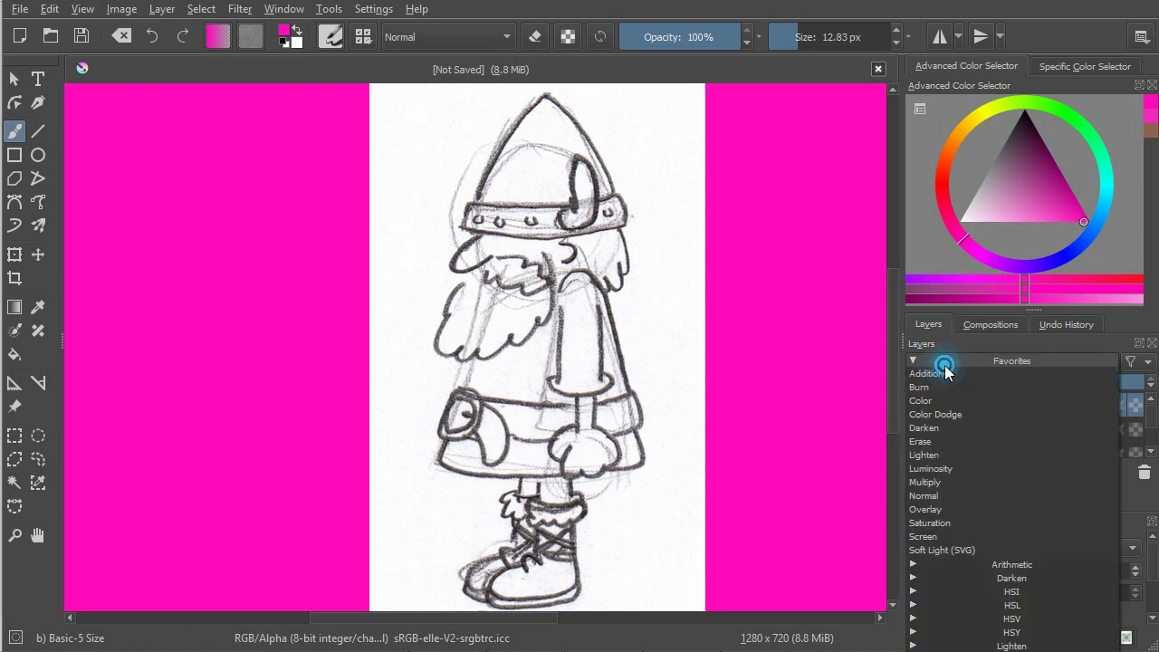
{"action": "left_click", "coordinate": [947, 480]}
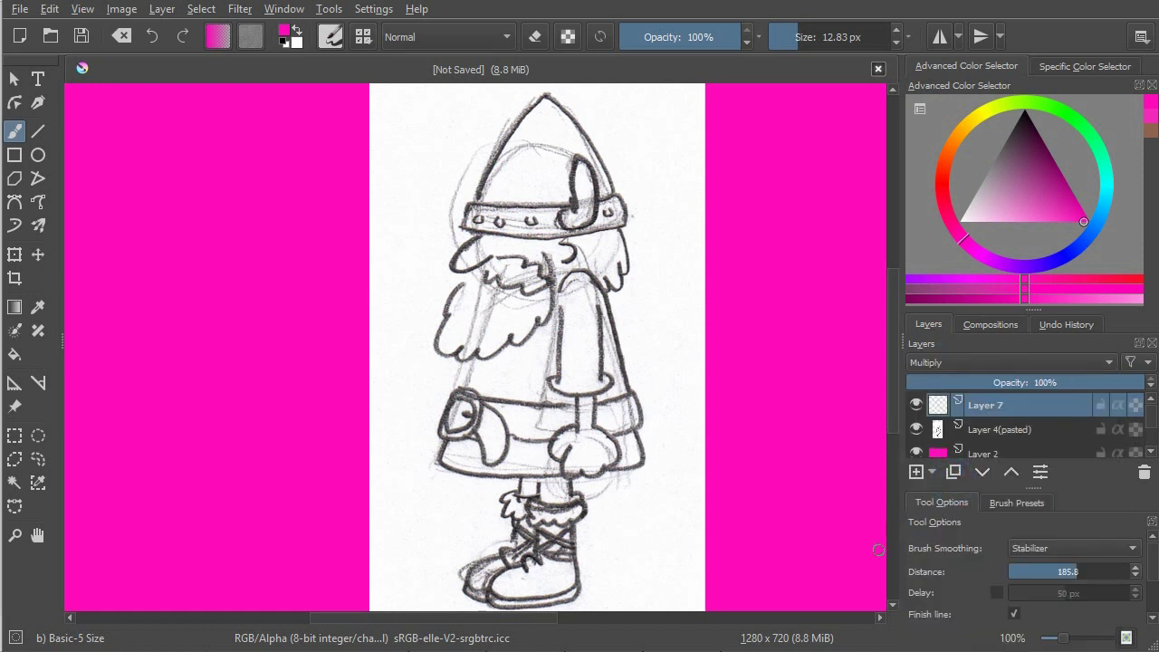
Browse the brush presets in the preset chooser, then undo an accidental pink dab.
{"action": "left_click", "coordinate": [1016, 502]}
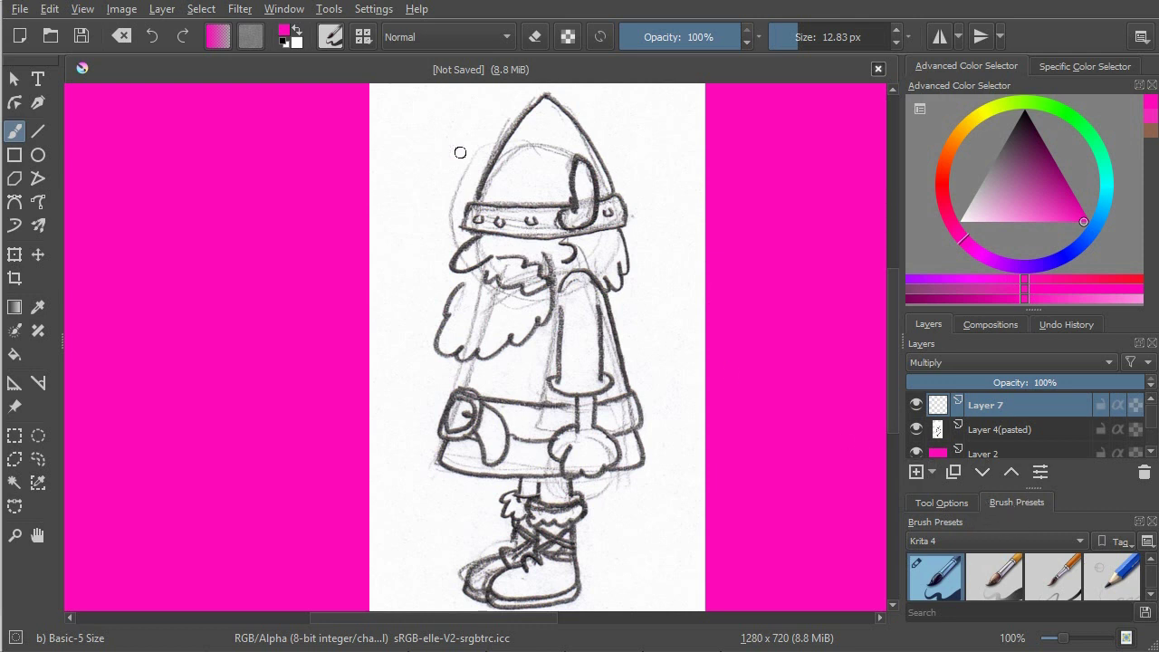
{"action": "left_click", "coordinate": [365, 39]}
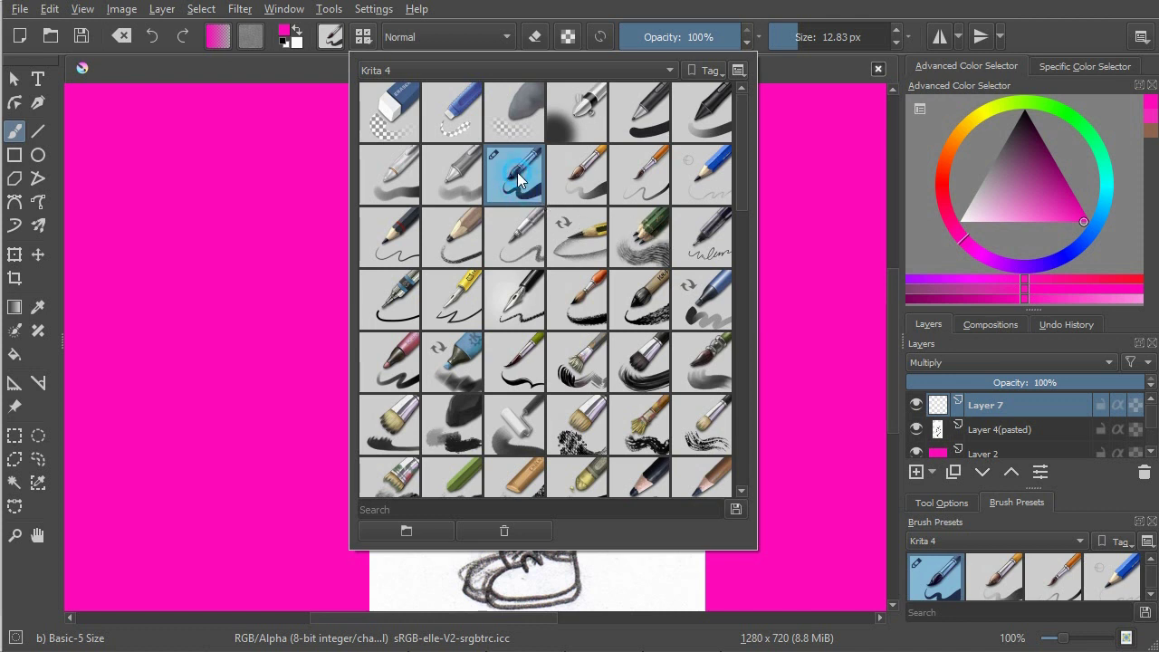
{"action": "left_click", "coordinate": [337, 571]}
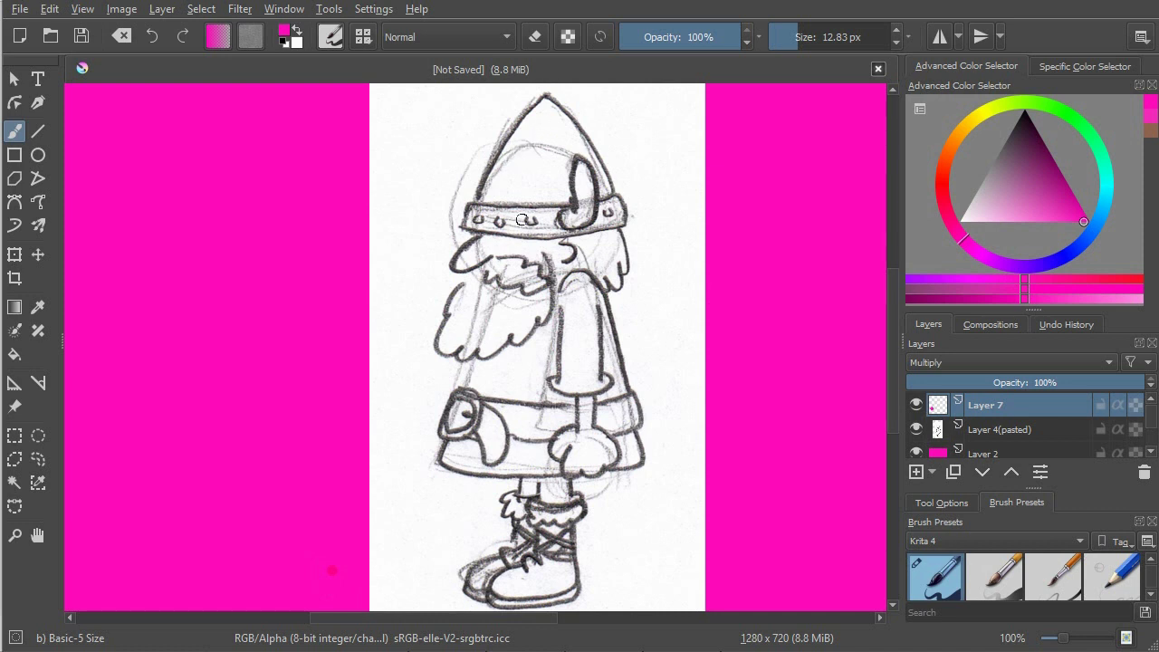
{"action": "key", "text": "ctrl+z"}
Pick black, ink the helmet's left edge, then select Layer 4 (pasted).
{"action": "left_click_drag", "start_coordinate": [1078, 217], "coordinate": [1023, 113]}
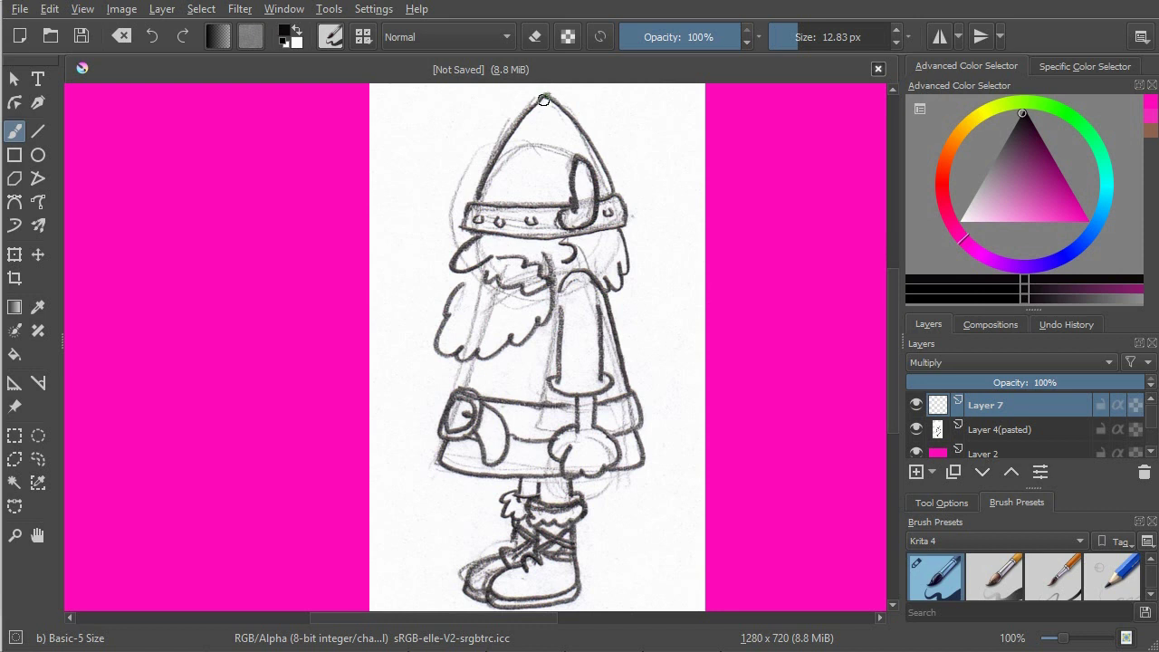
{"action": "mouse_move", "coordinate": [544, 97]}
{"action": "left_mouse_down"}
{"action": "mouse_move", "coordinate": [520, 113]}
{"action": "mouse_move", "coordinate": [469, 214]}
{"action": "left_mouse_up"}
{"action": "left_click", "coordinate": [939, 428]}
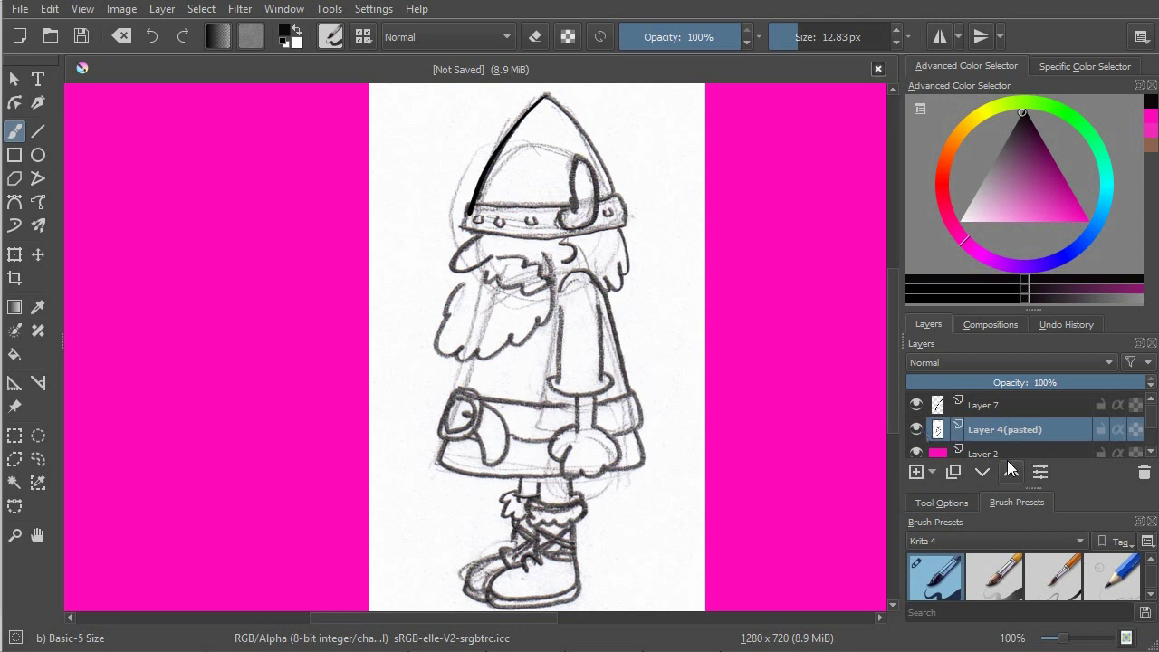
Set Layer 4 (pasted) opacity to 60% and draw a test stroke beside the helmet.
{"action": "left_click", "coordinate": [1038, 475]}
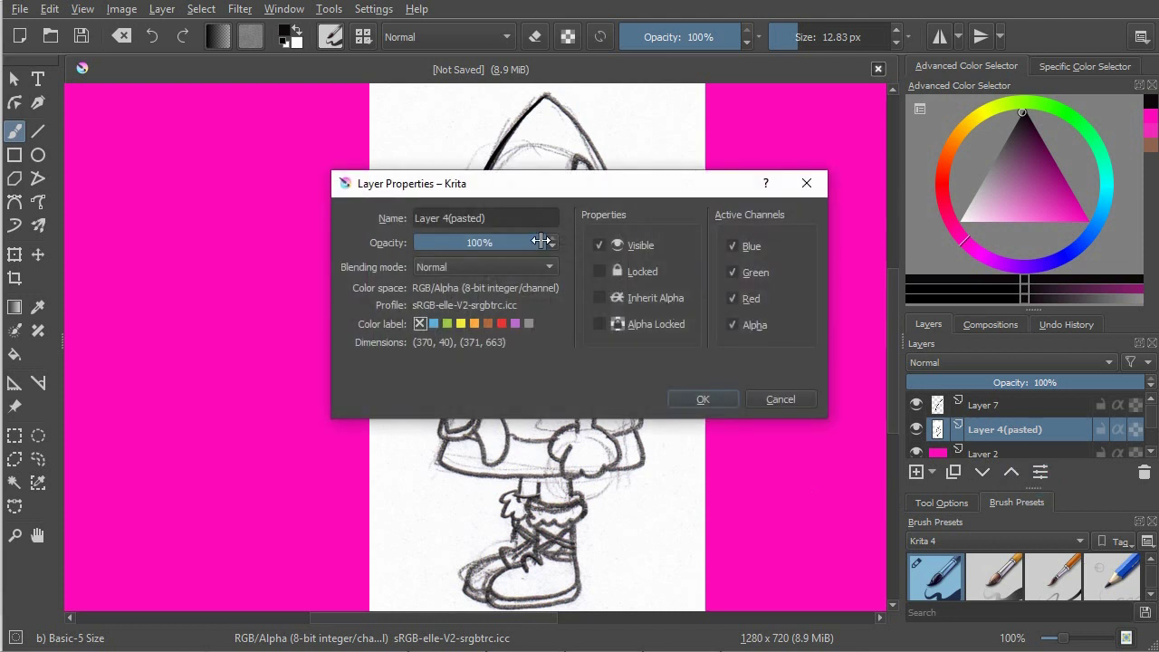
{"action": "left_click_drag", "start_coordinate": [541, 240], "coordinate": [493, 241]}
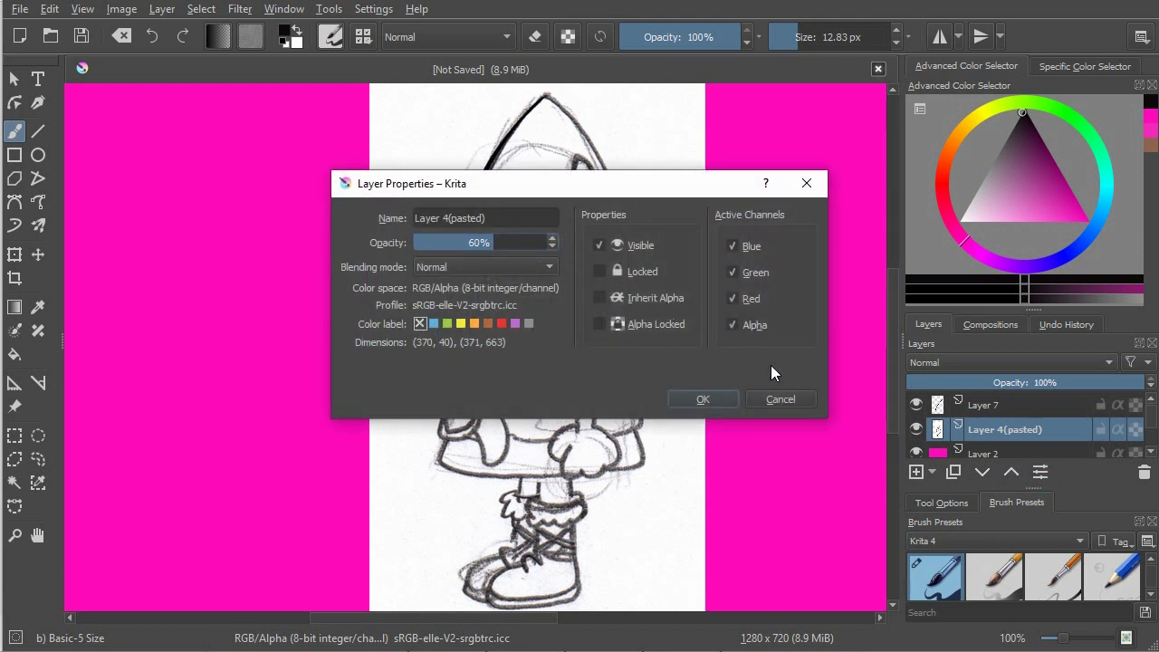
{"action": "left_click", "coordinate": [708, 400]}
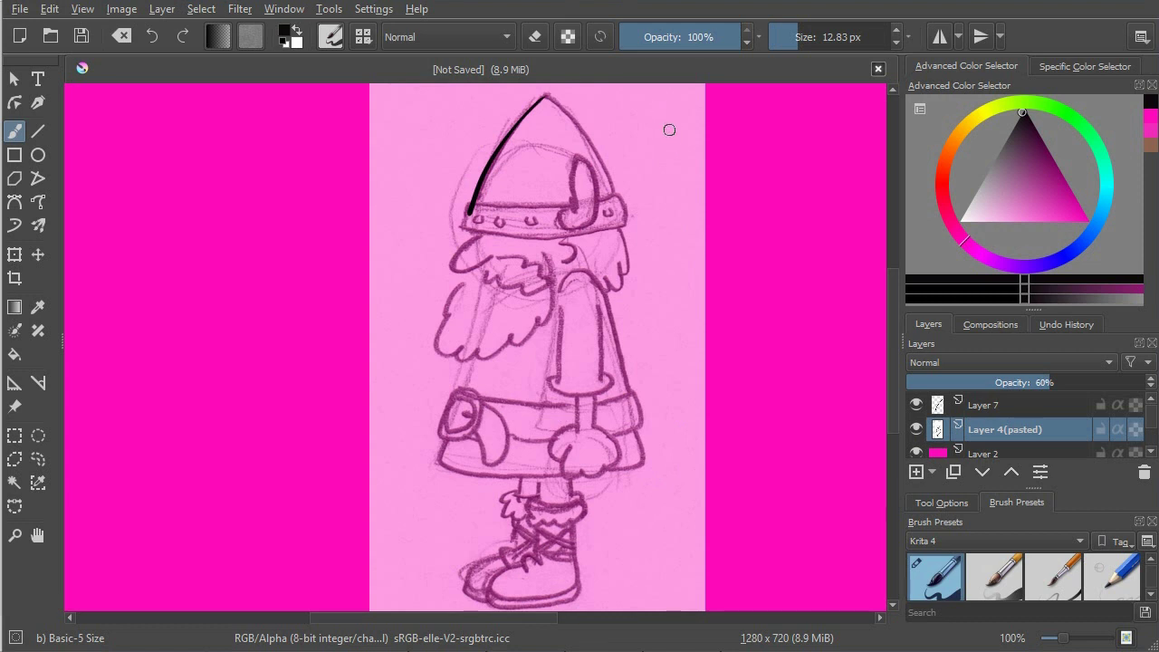
{"action": "mouse_move", "coordinate": [666, 111]}
{"action": "left_mouse_down"}
{"action": "mouse_move", "coordinate": [680, 187]}
{"action": "mouse_move", "coordinate": [680, 422]}
{"action": "left_mouse_up"}
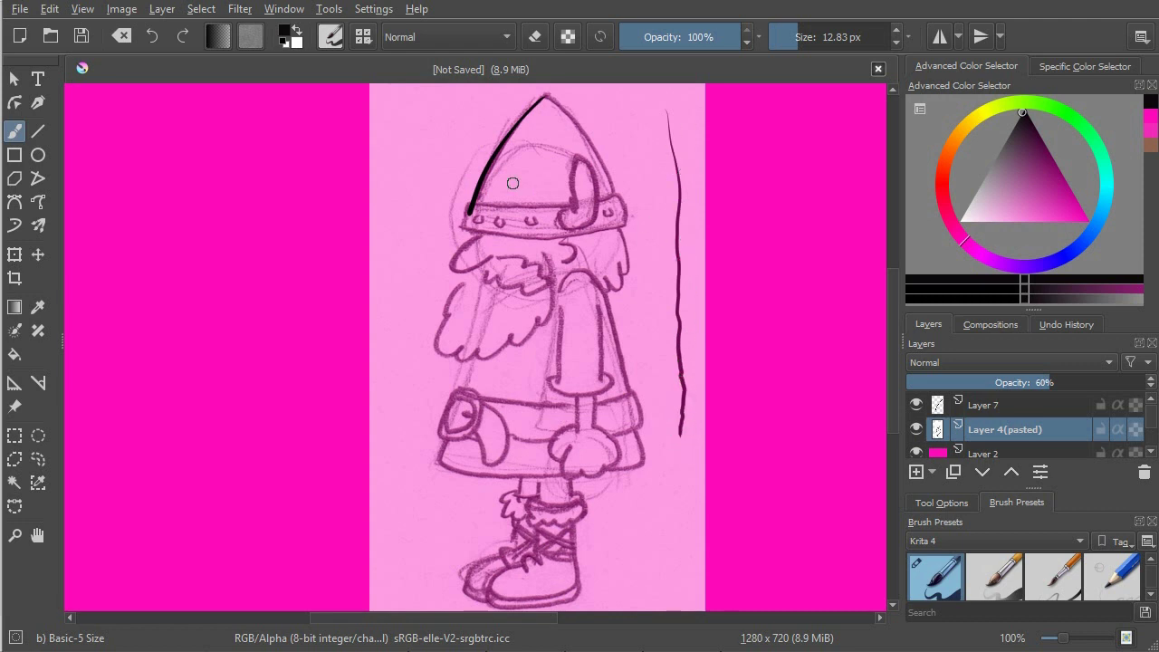
Undo the test stroke, then trial stabilizer distance 15.9 and the stabilizer delay with test strokes.
{"action": "left_click", "coordinate": [152, 36]}
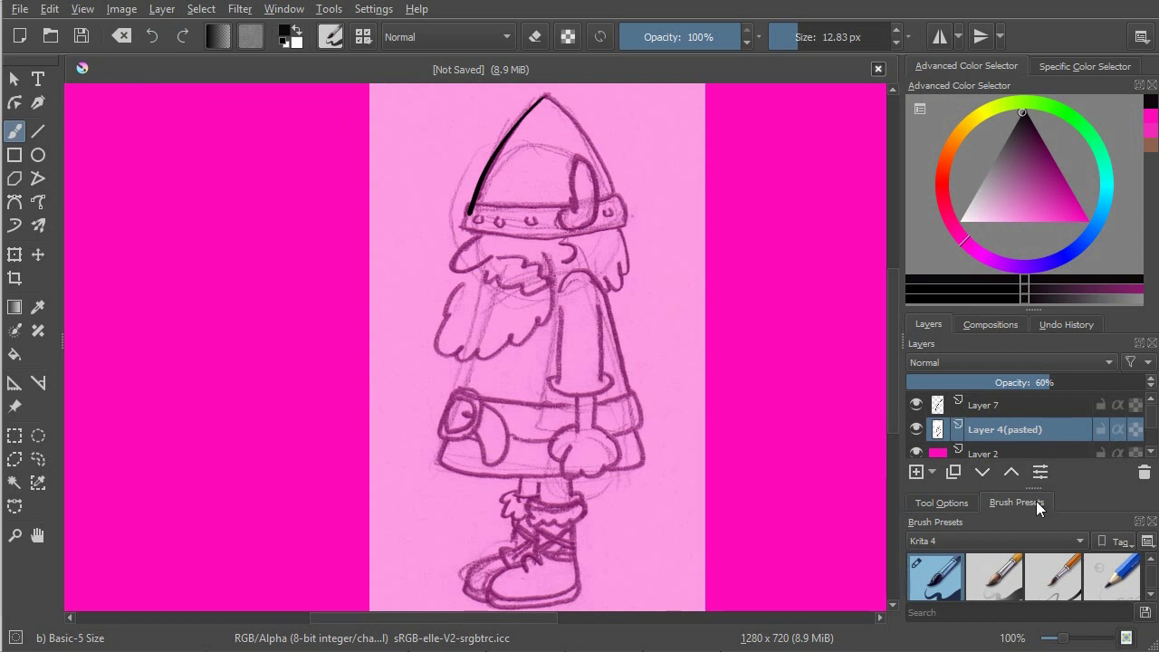
{"action": "left_click", "coordinate": [958, 503]}
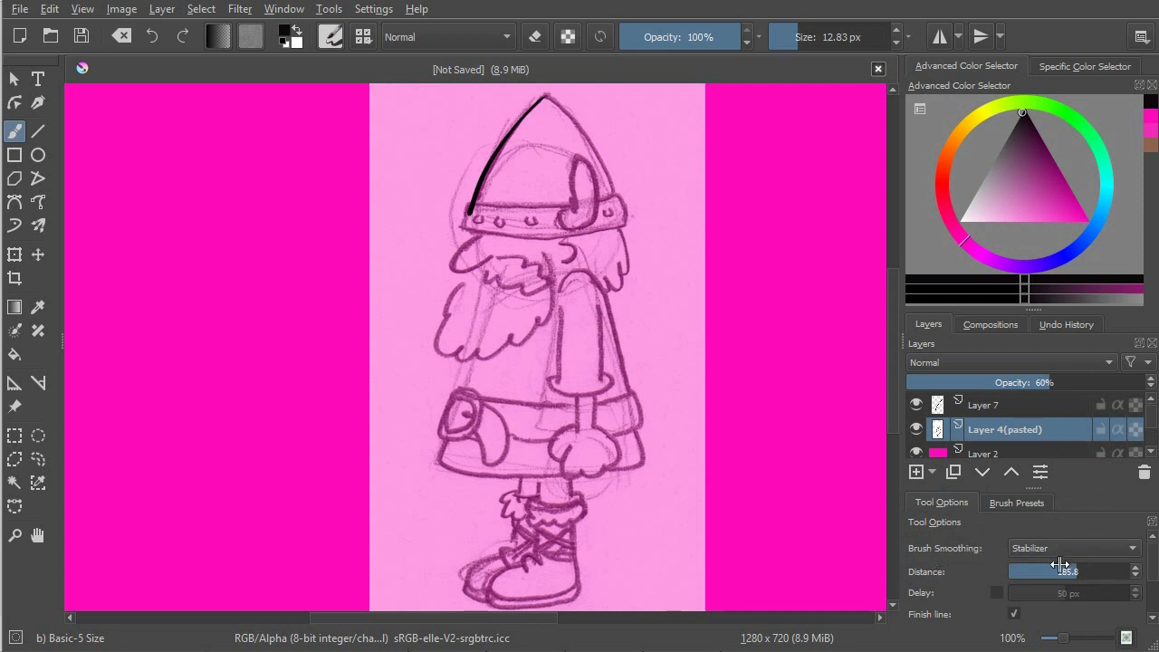
{"action": "left_click_drag", "start_coordinate": [1073, 572], "coordinate": [1036, 572]}
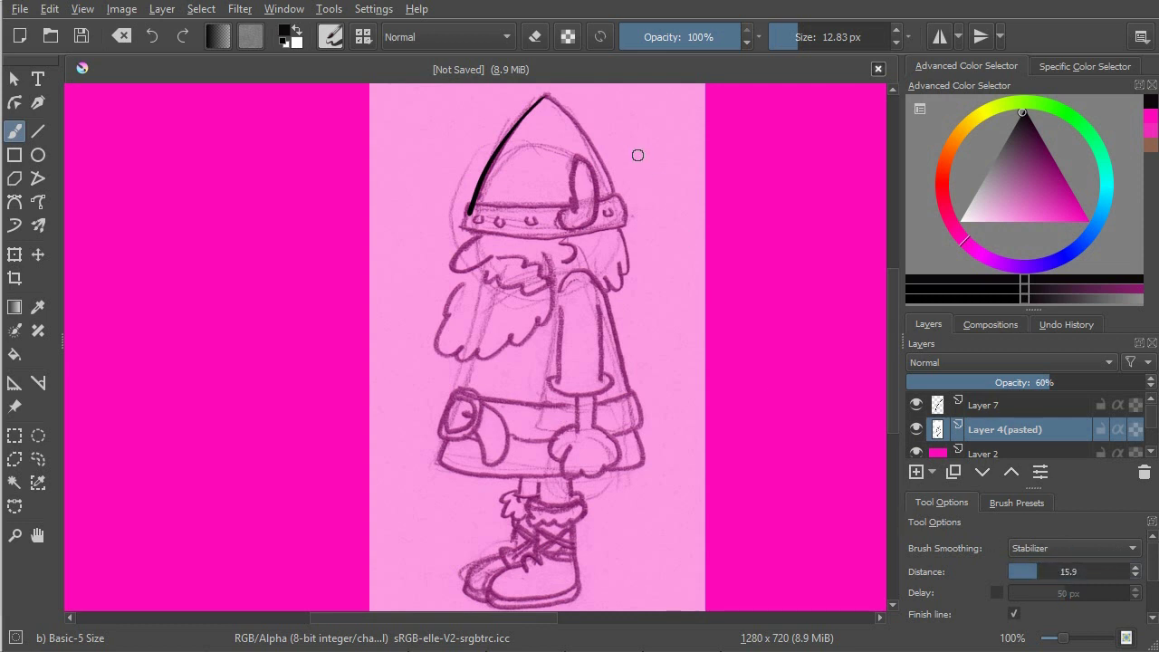
{"action": "left_click_drag", "start_coordinate": [643, 156], "coordinate": [665, 326]}
{"action": "left_click", "coordinate": [154, 38]}
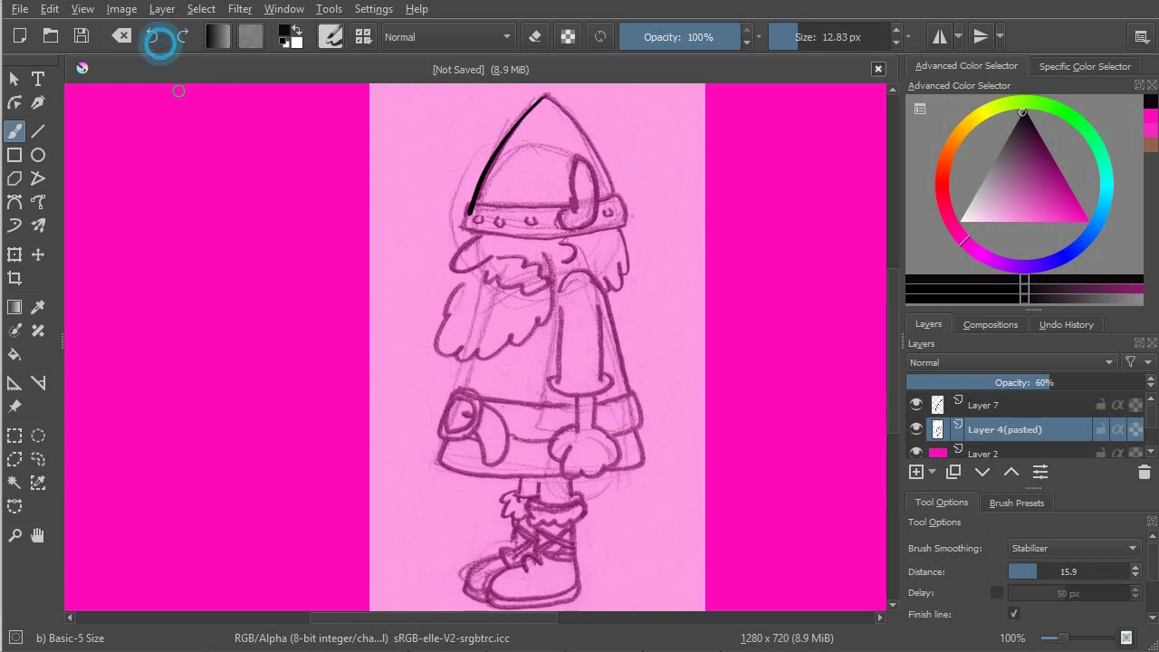
{"action": "left_click", "coordinate": [996, 593]}
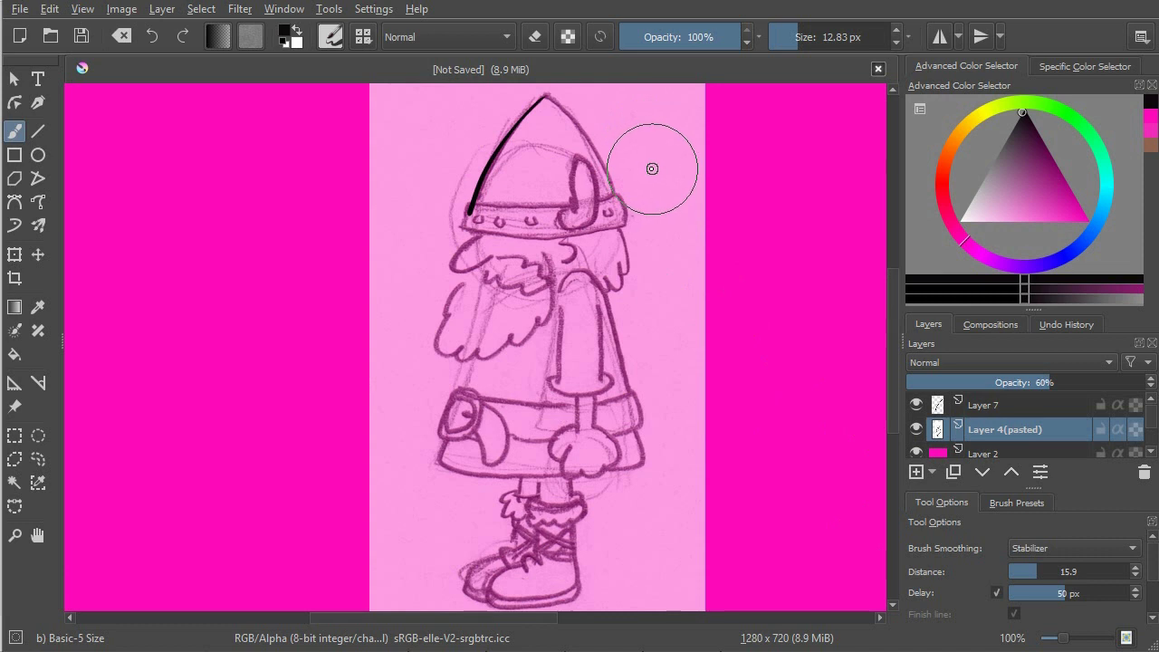
{"action": "mouse_move", "coordinate": [652, 164]}
{"action": "left_mouse_down"}
{"action": "mouse_move", "coordinate": [673, 277]}
{"action": "mouse_move", "coordinate": [673, 205]}
{"action": "left_mouse_up"}
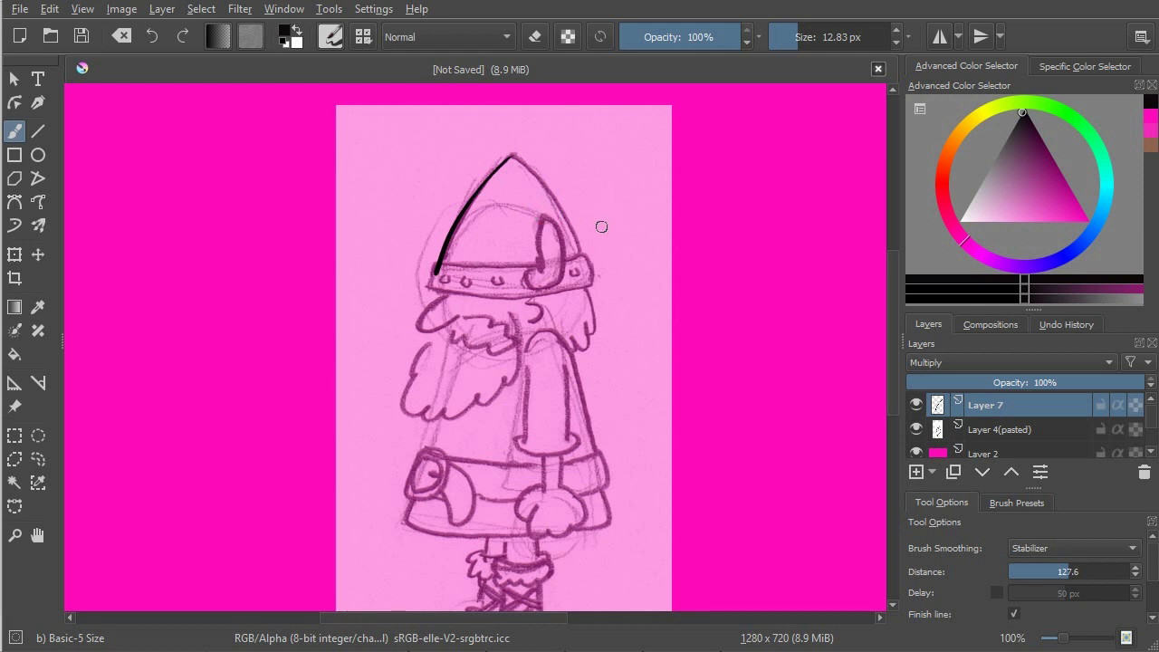
Zoom out and pan the canvas view to the left.
{"action": "scroll", "coordinate": [607, 233], "scroll_direction": "down", "scroll_amount": 1}
{"action": "scroll", "coordinate": [608, 232], "scroll_direction": "down", "scroll_amount": 1}
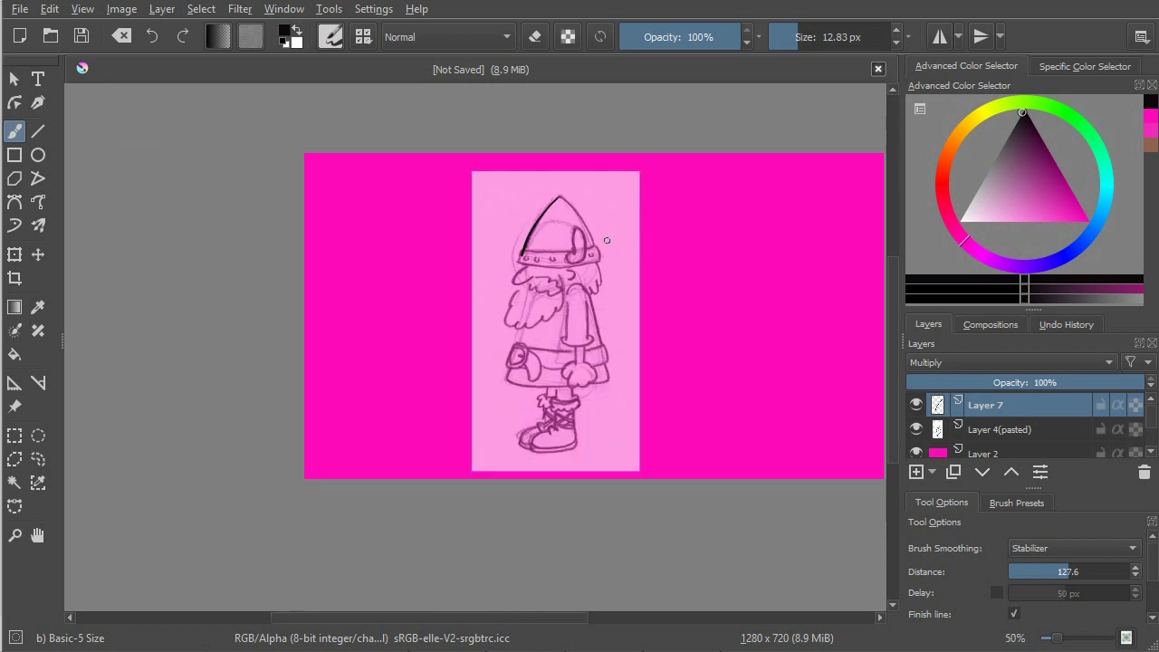
{"action": "left_click_drag", "start_coordinate": [662, 285], "coordinate": [578, 304]}
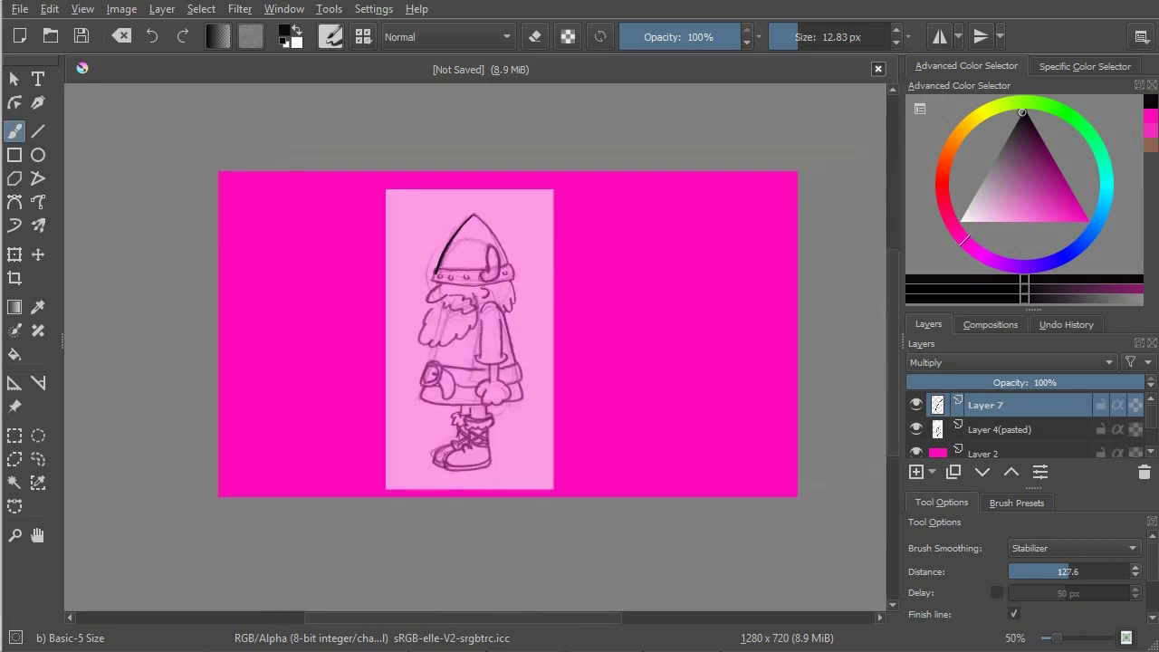
Rotate the canvas 15° clockwise, then rotate it back with Ctrl+[ and 5.
{"action": "left_click", "coordinate": [82, 9]}
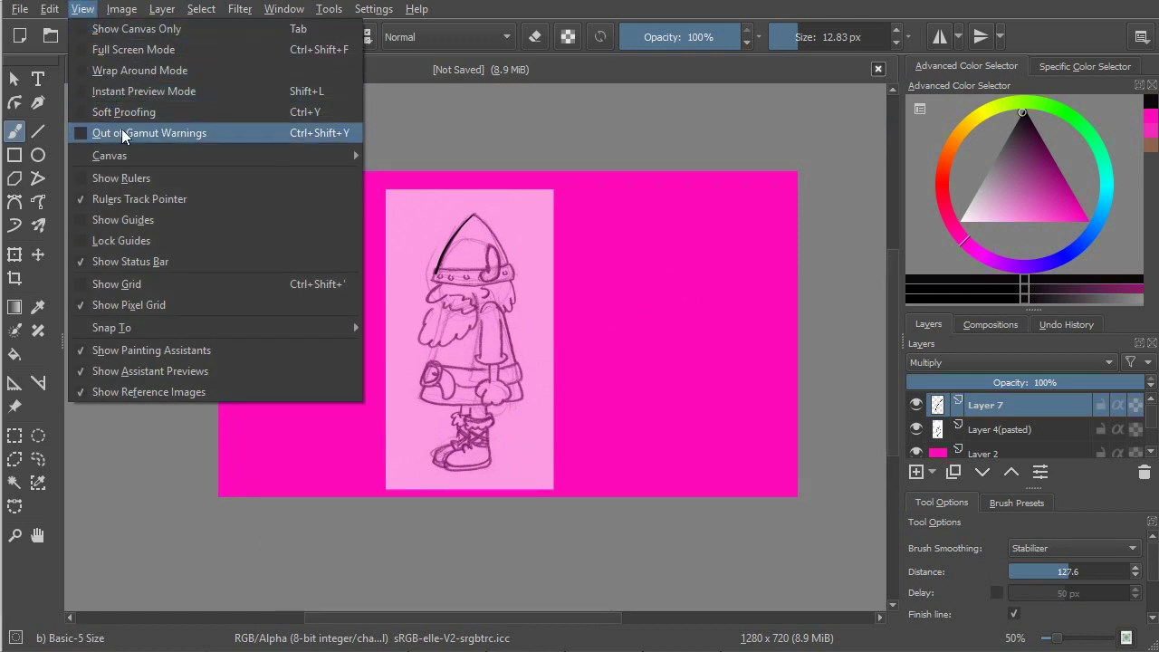
{"action": "mouse_move", "coordinate": [127, 163]}
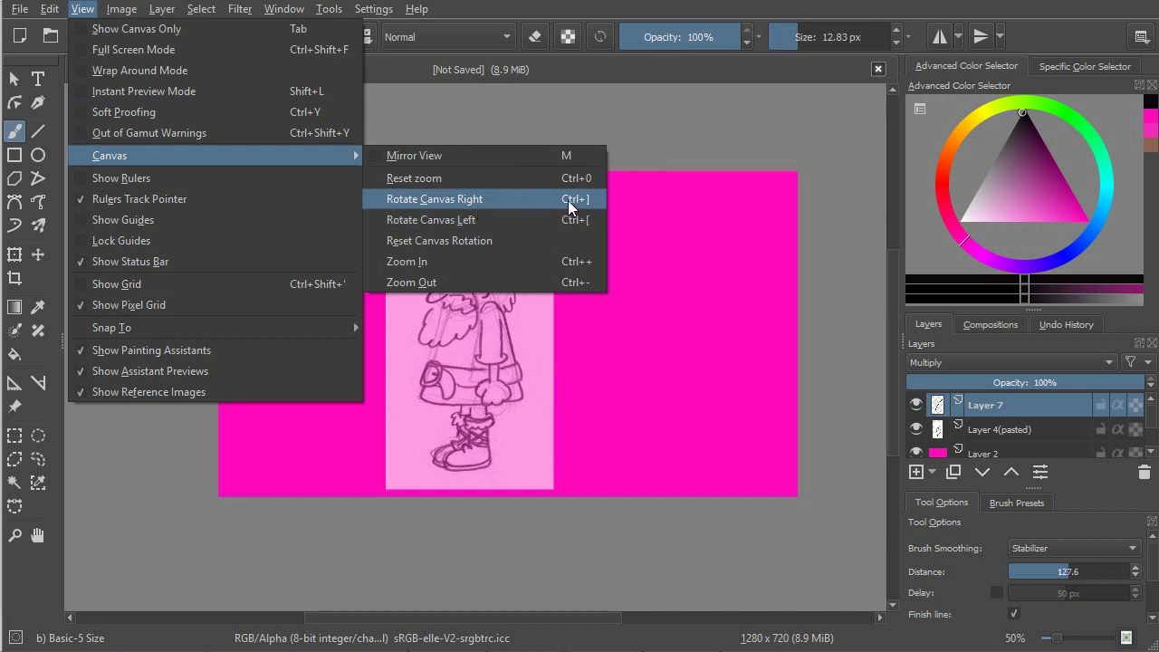
{"action": "left_click", "coordinate": [486, 199]}
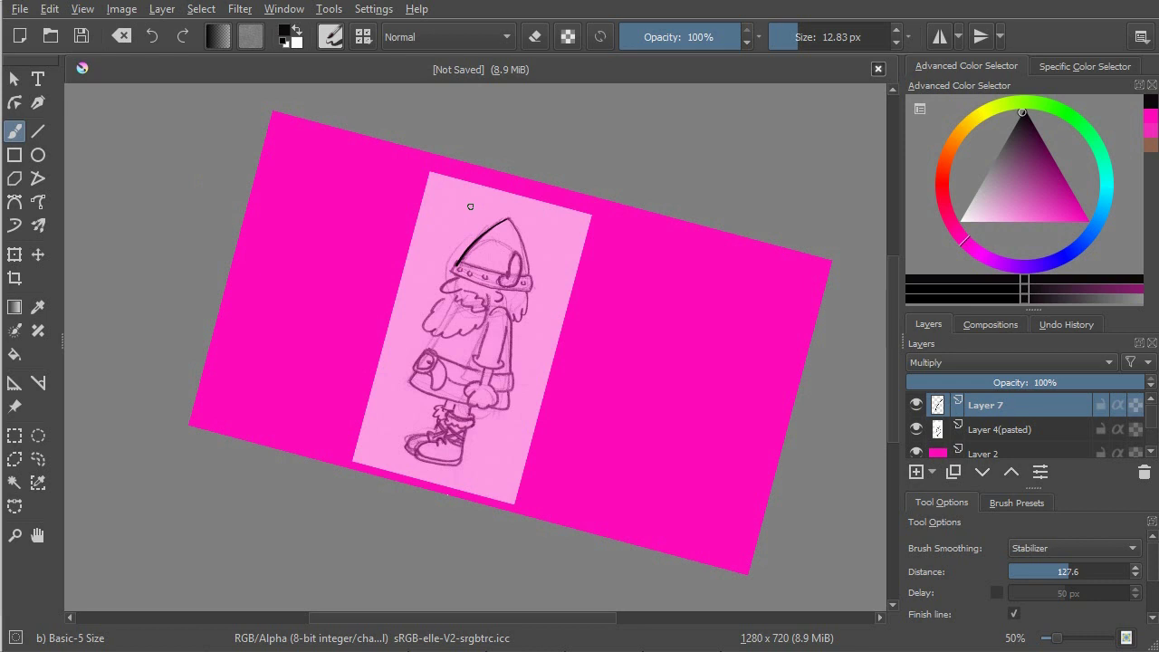
{"action": "key", "text": "ctrl+bracketleft"}
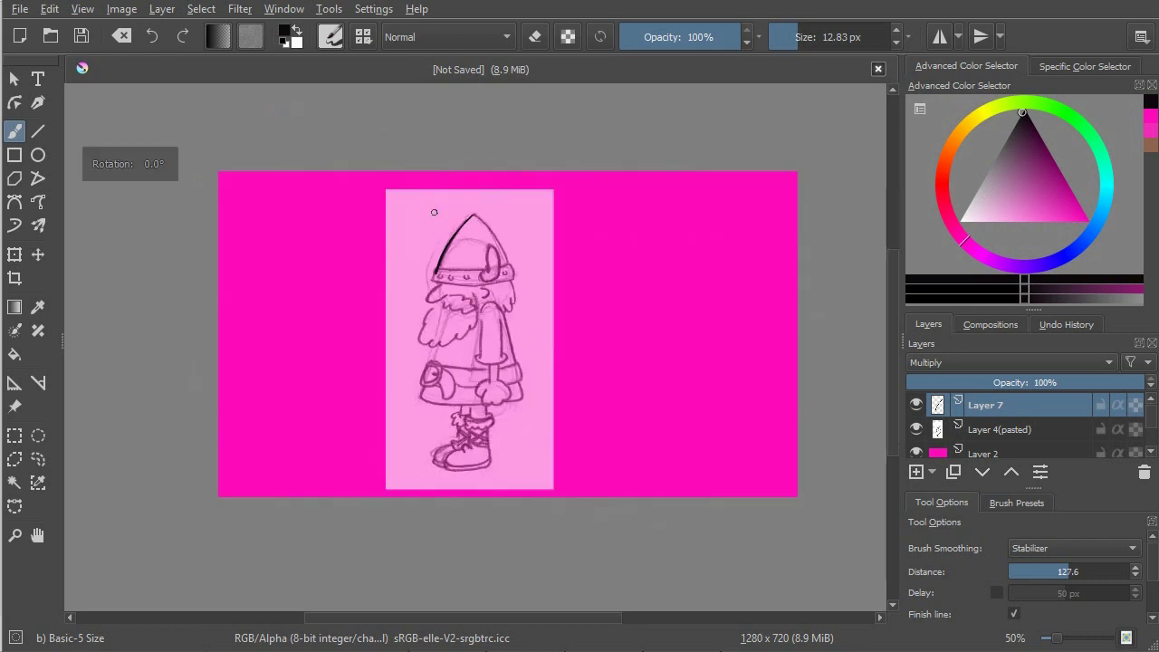
{"action": "key", "text": "ctrl+bracketleft"}
{"action": "key", "text": "ctrl+bracketleft"}
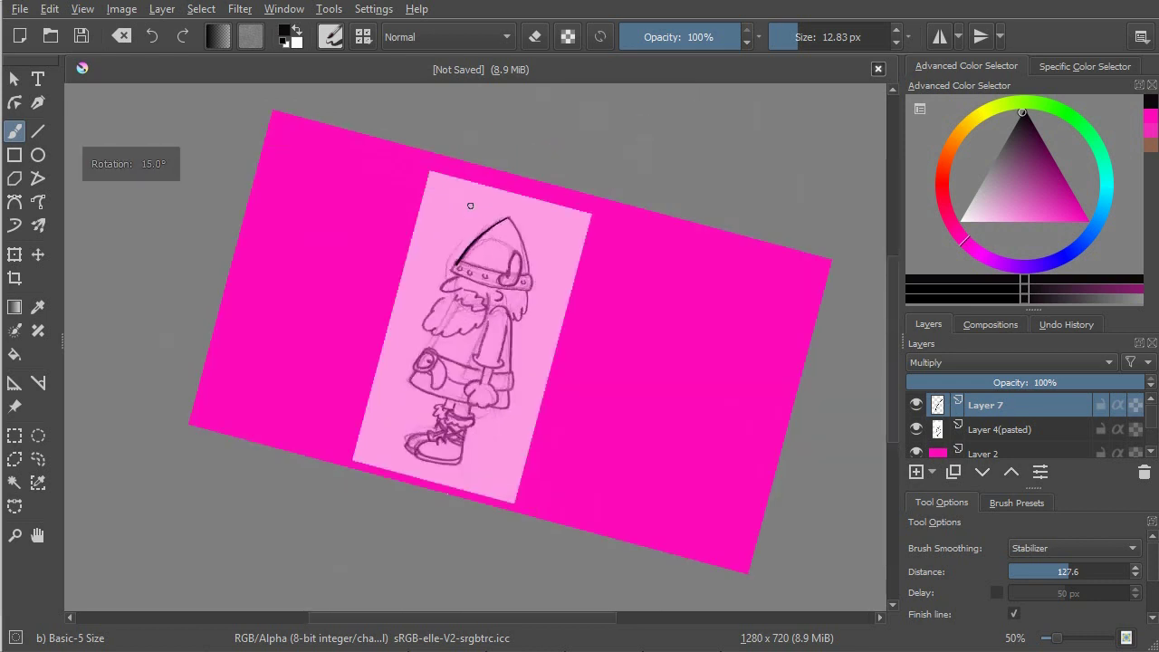
{"action": "key", "text": "ctrl+bracketleft"}
{"action": "key", "text": "ctrl+bracketleft"}
{"action": "key", "text": "5"}
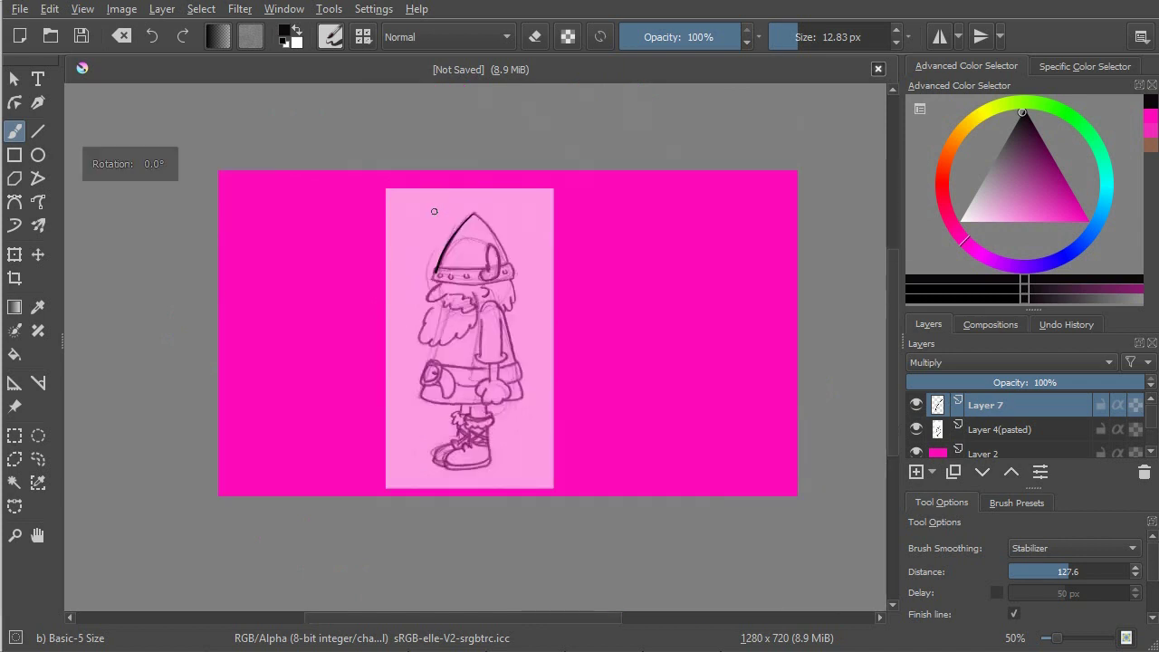
{"action": "key", "text": "ctrl+bracketleft"}
{"action": "key", "text": "ctrl+bracketleft"}
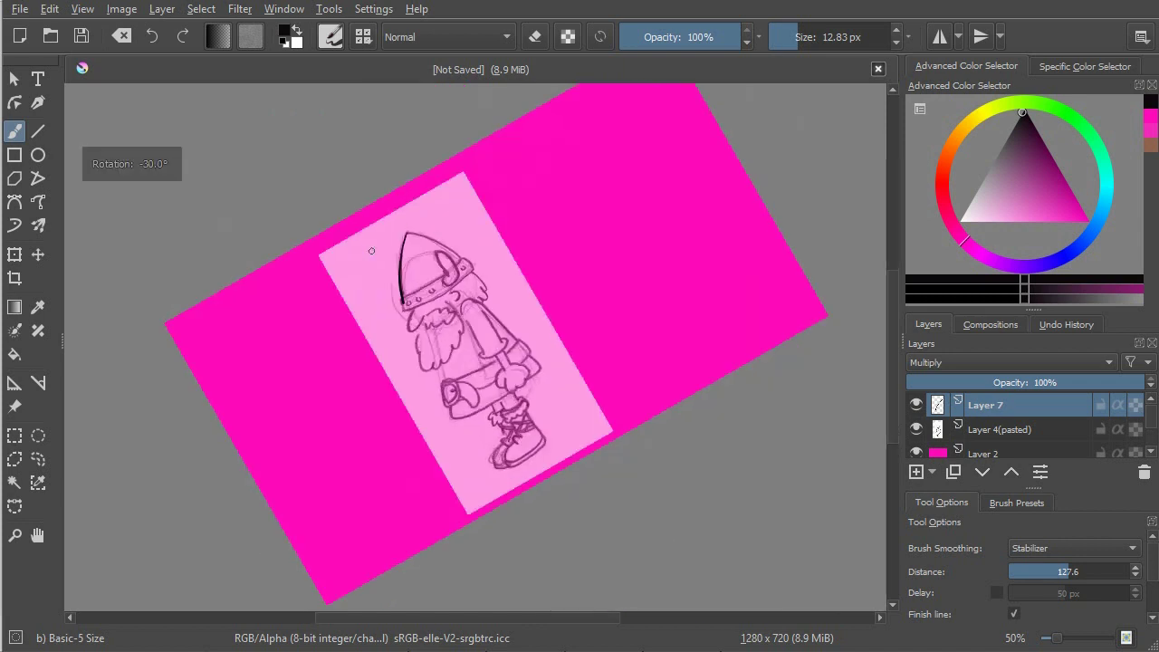
{"action": "key", "text": "ctrl+bracketleft"}
{"action": "key", "text": "ctrl+bracketleft"}
Zoom in to 400% and centre the view on the helmet sketch.
{"action": "scroll", "coordinate": [474, 181], "scroll_direction": "up", "scroll_amount": 4}
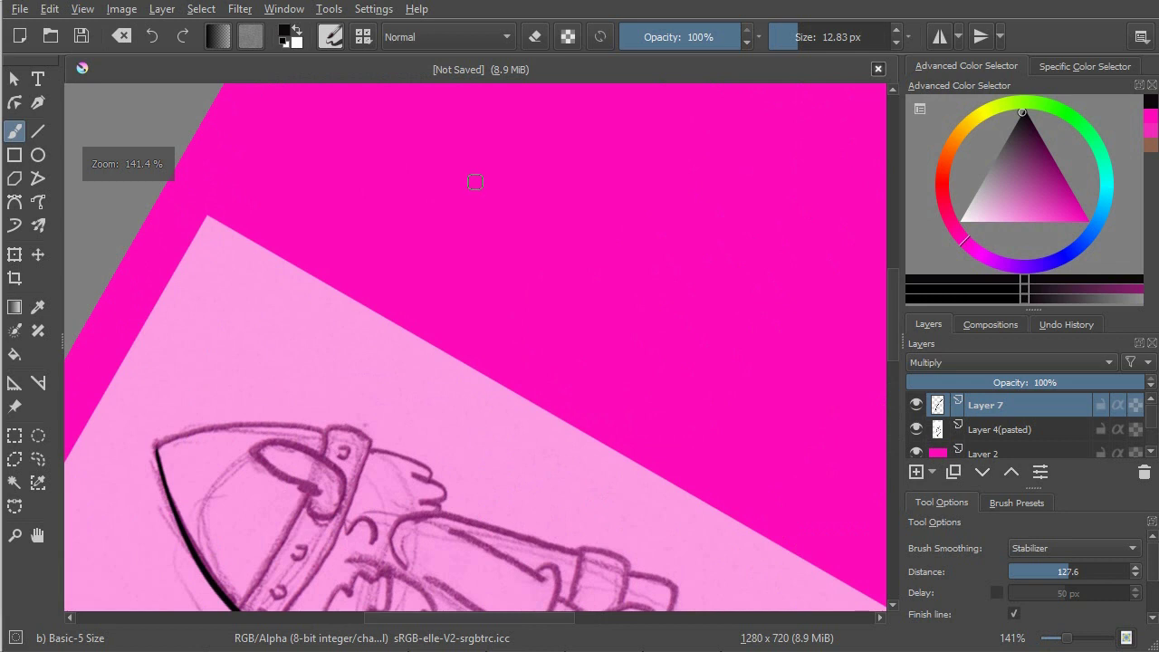
{"action": "mouse_move", "coordinate": [447, 396]}
{"action": "left_mouse_down"}
{"action": "mouse_move", "coordinate": [580, 272]}
{"action": "mouse_move", "coordinate": [572, 241]}
{"action": "left_mouse_up"}
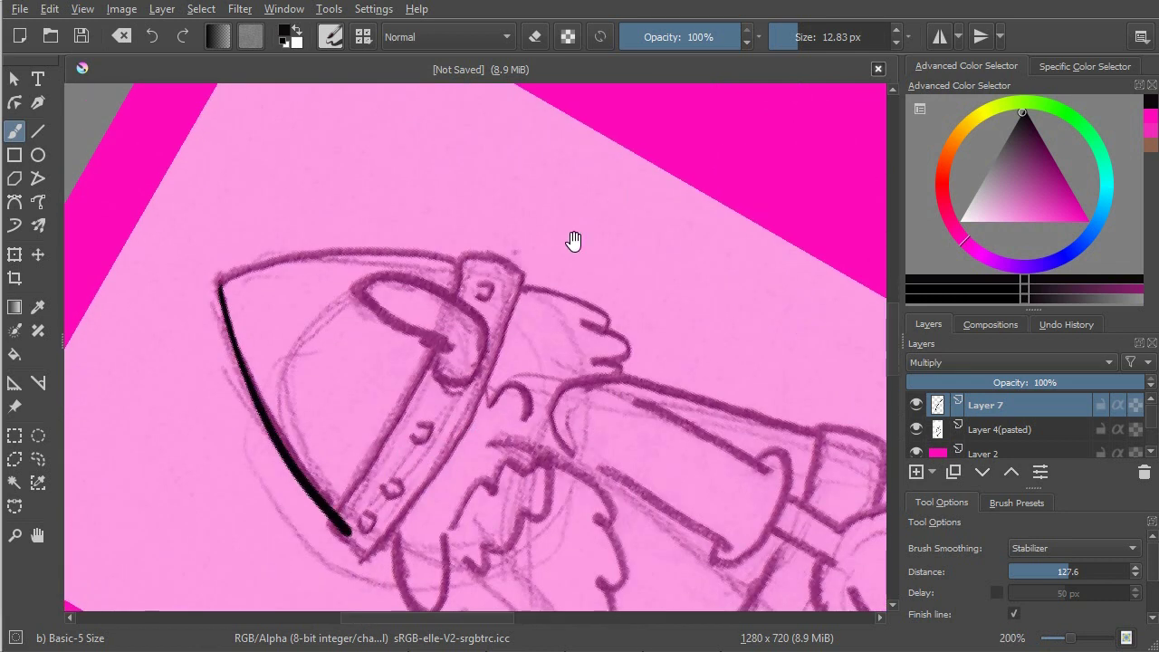
{"action": "scroll", "coordinate": [530, 271], "scroll_direction": "up", "scroll_amount": 2}
{"action": "left_click_drag", "start_coordinate": [380, 336], "coordinate": [639, 331]}
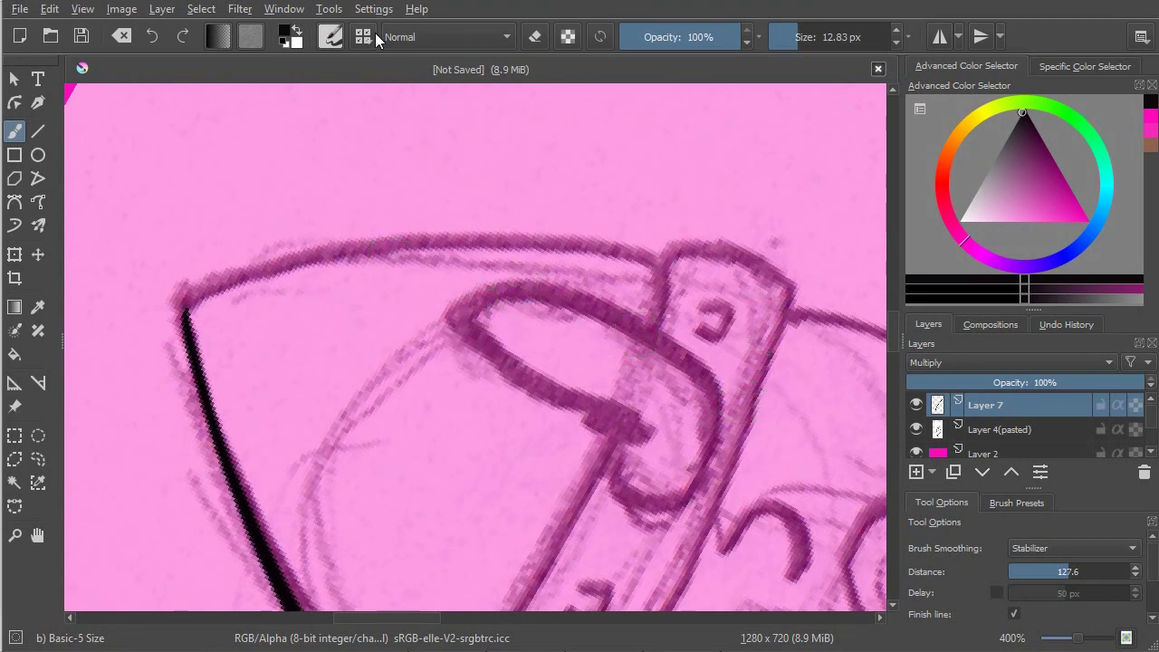
Switch Krita to the Minimal workspace.
{"action": "left_click", "coordinate": [290, 9]}
{"action": "mouse_move", "coordinate": [344, 68]}
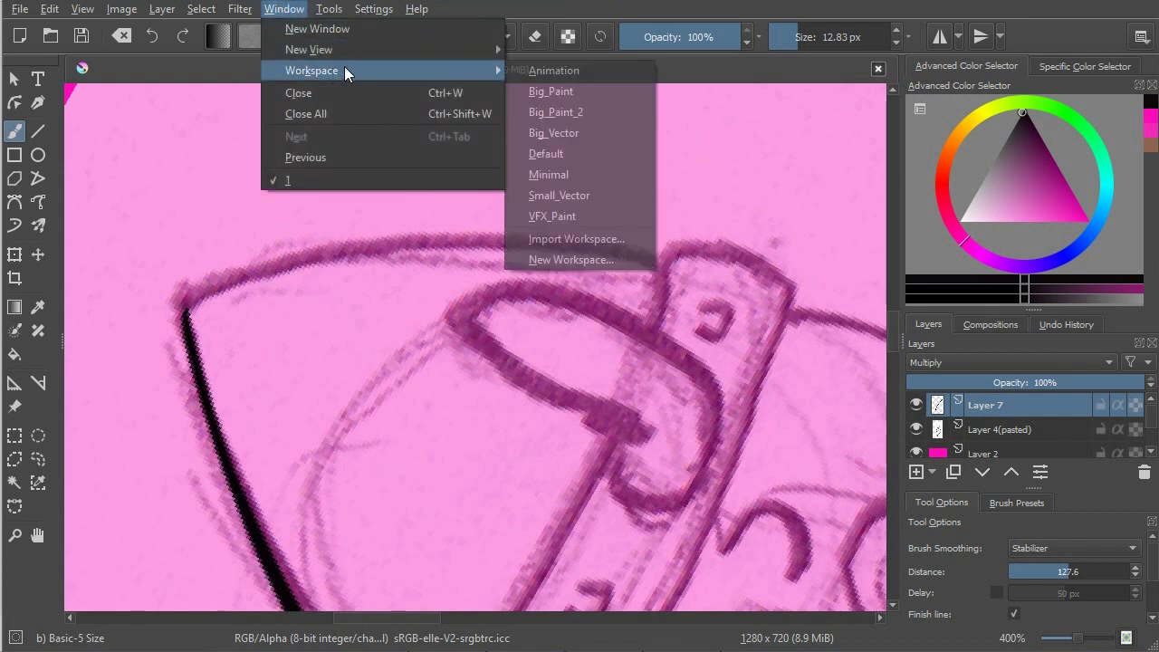
{"action": "left_click", "coordinate": [587, 175]}
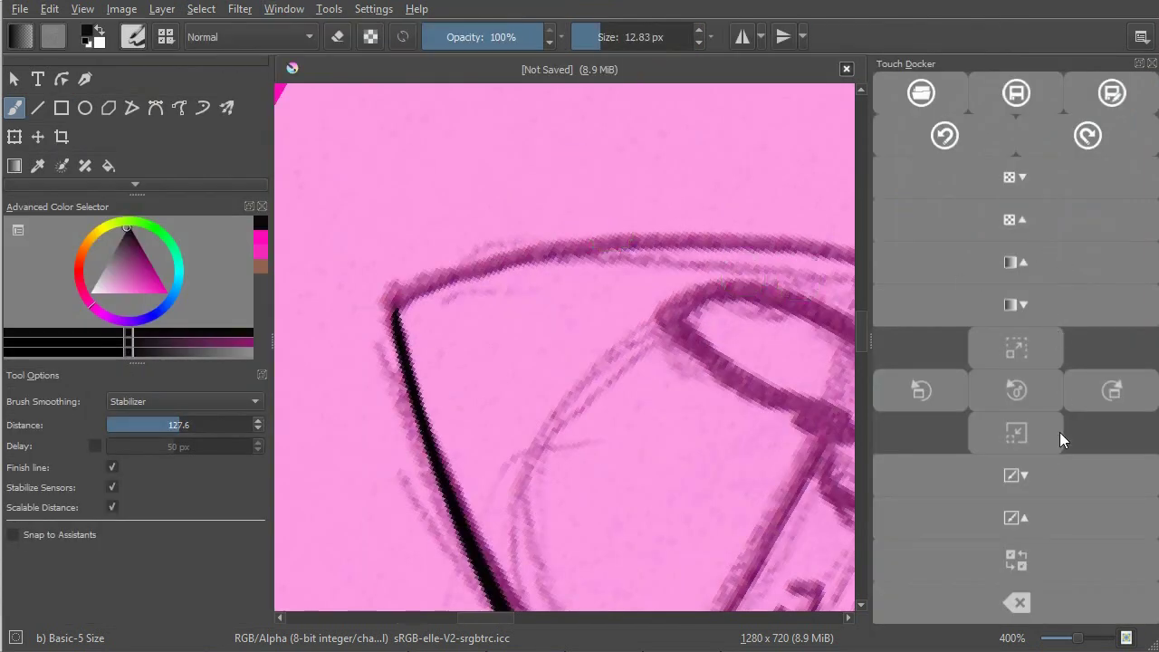
Rotate the canvas view, reset it, tilt it again and set it back upright.
{"action": "left_click", "coordinate": [927, 392]}
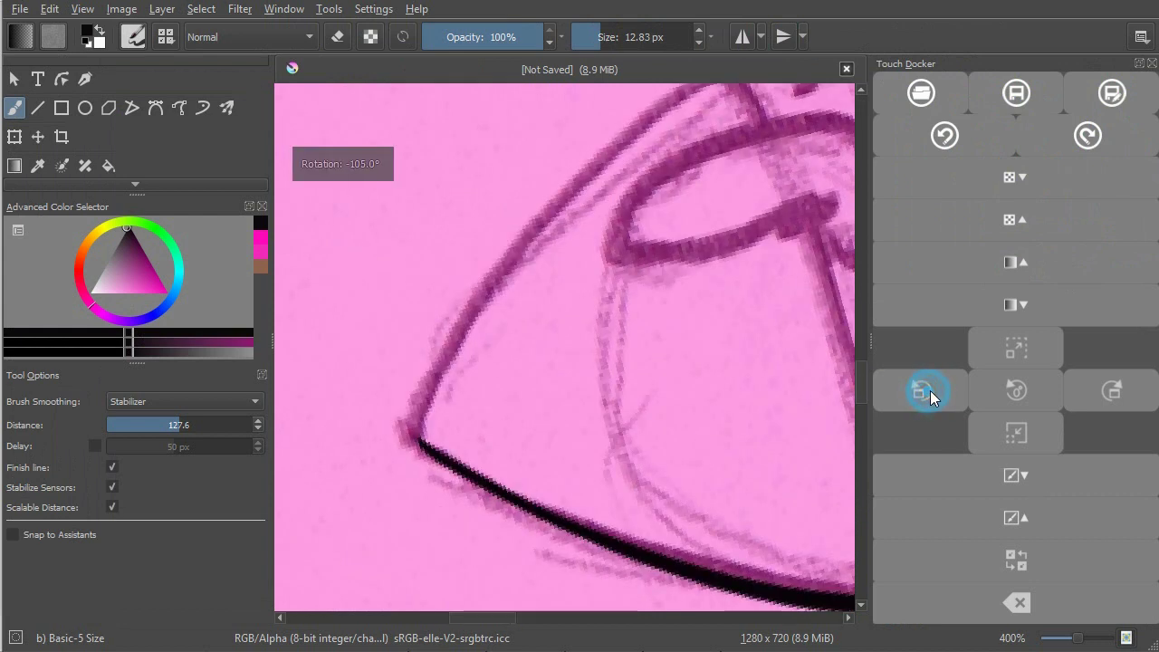
{"action": "left_click", "coordinate": [1098, 393]}
{"action": "left_click", "coordinate": [1018, 392]}
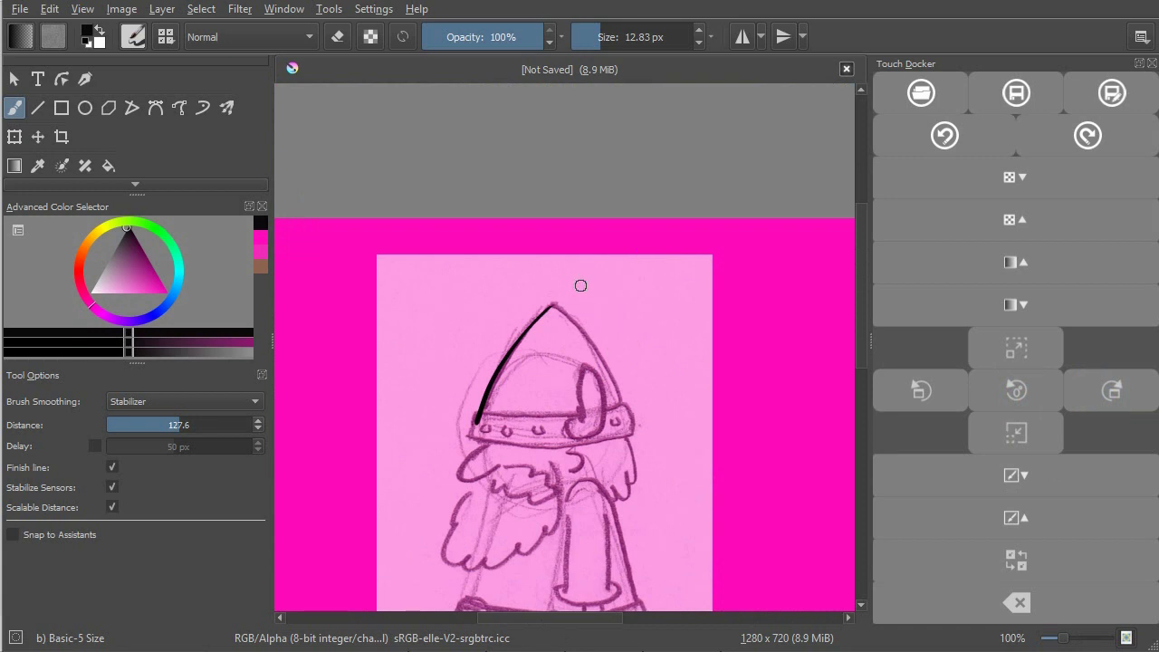
{"action": "mouse_move", "coordinate": [580, 290]}
{"action": "left_mouse_down"}
{"action": "mouse_move", "coordinate": [520, 277]}
{"action": "mouse_move", "coordinate": [619, 272]}
{"action": "mouse_move", "coordinate": [546, 248]}
{"action": "mouse_move", "coordinate": [624, 241]}
{"action": "mouse_move", "coordinate": [574, 223]}
{"action": "left_mouse_up"}
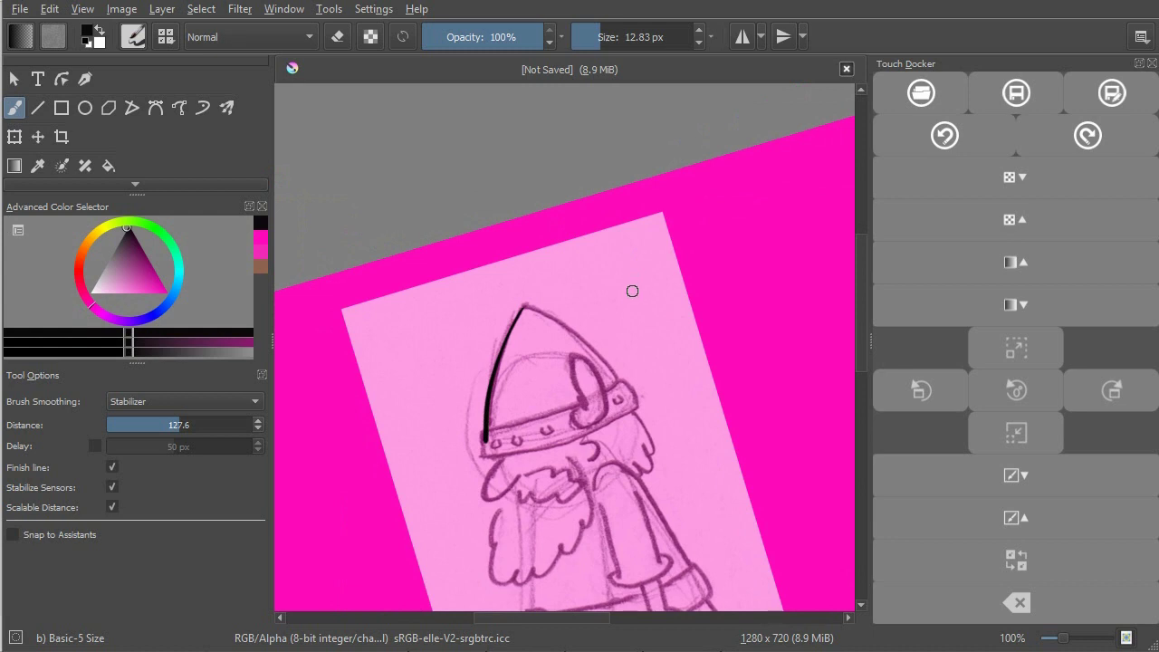
{"action": "key", "text": "5"}
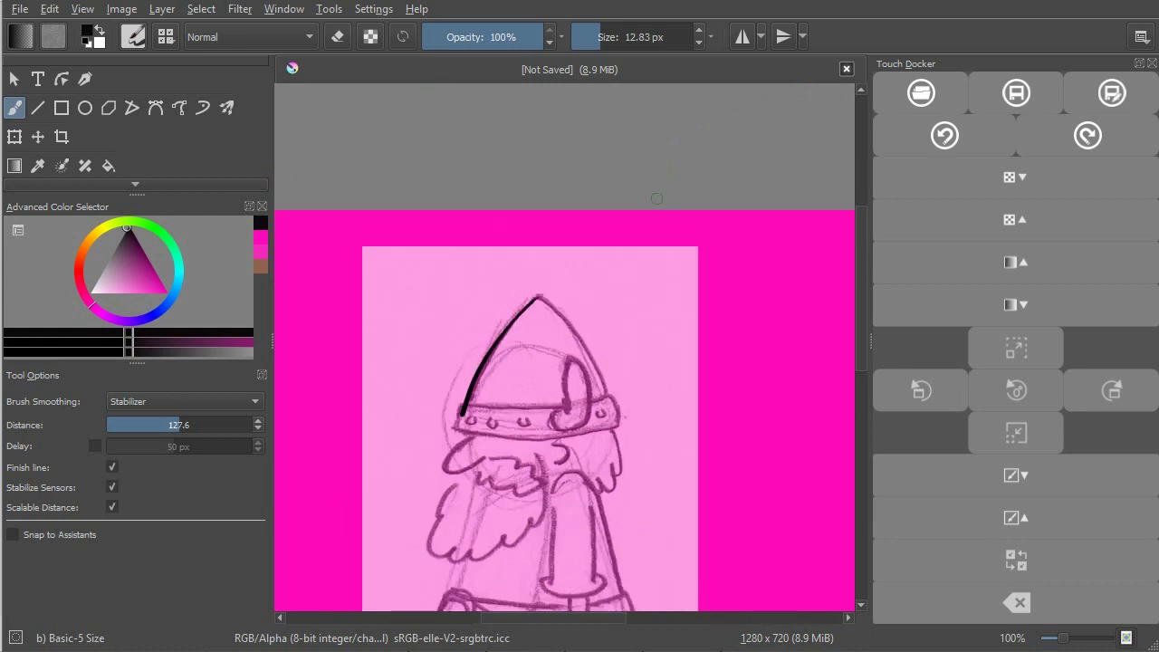
Open Configure Krita, review the Tablet pressure settings page, then close the dialog.
{"action": "left_click", "coordinate": [378, 13]}
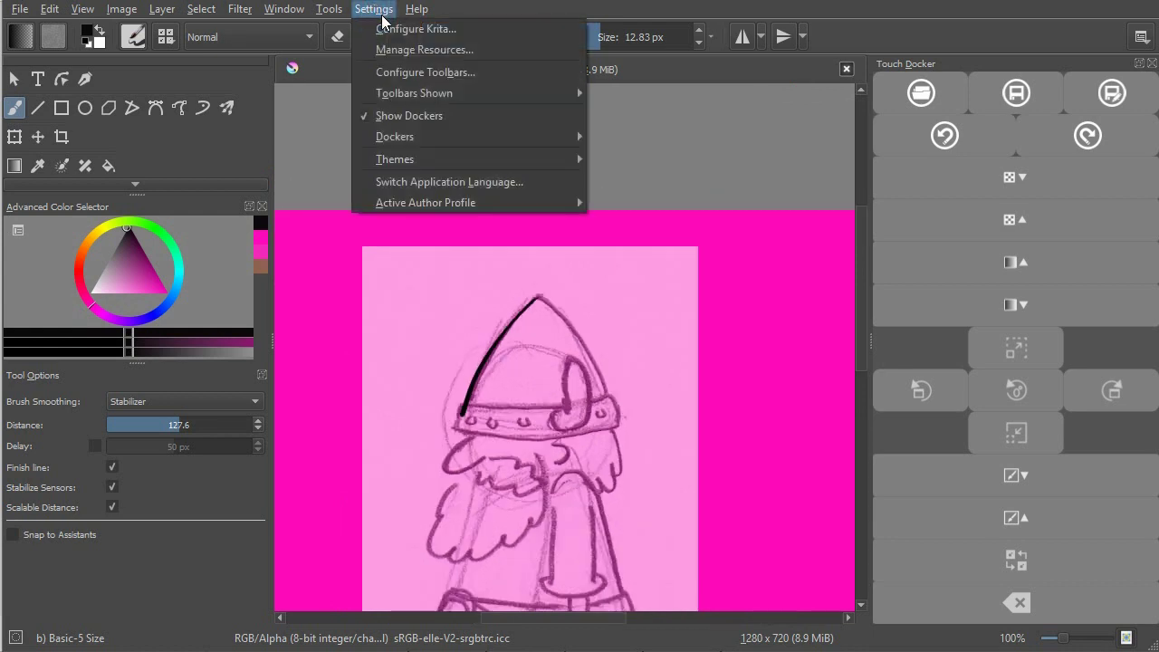
{"action": "left_click", "coordinate": [428, 29]}
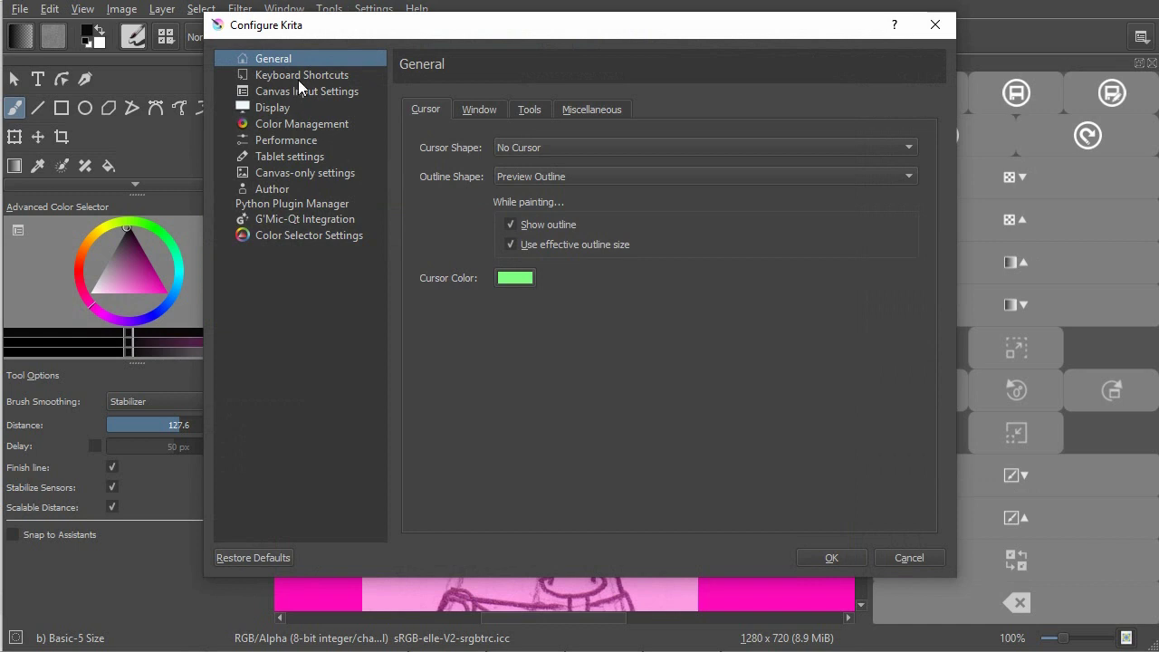
{"action": "left_click", "coordinate": [305, 157]}
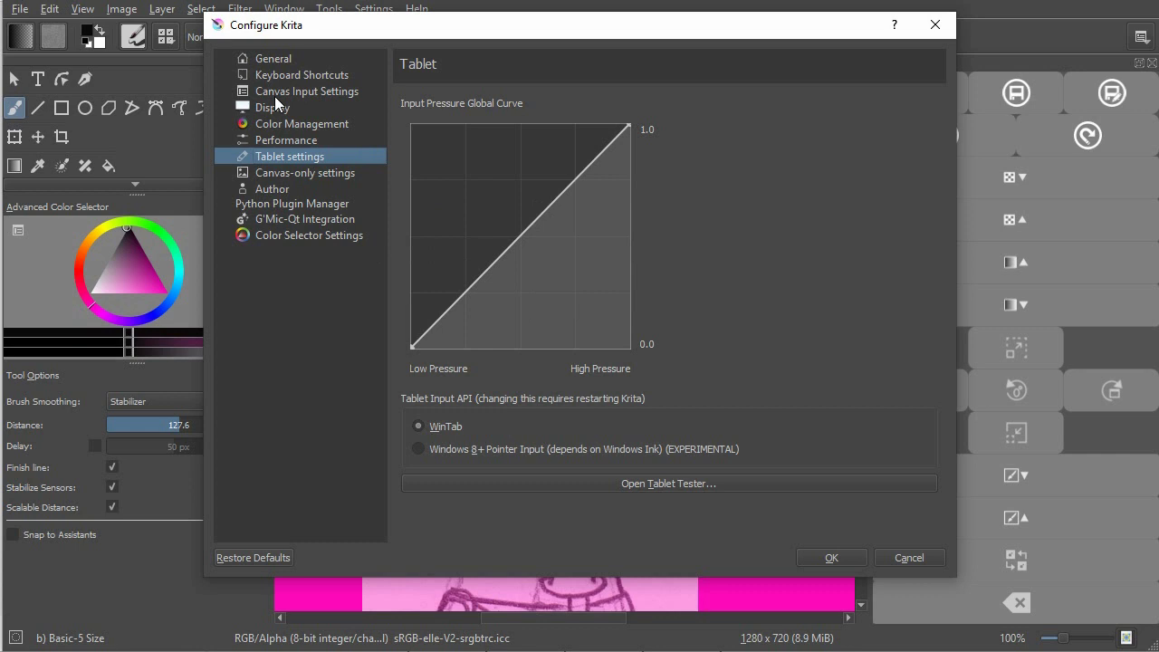
{"action": "left_click", "coordinate": [940, 29]}
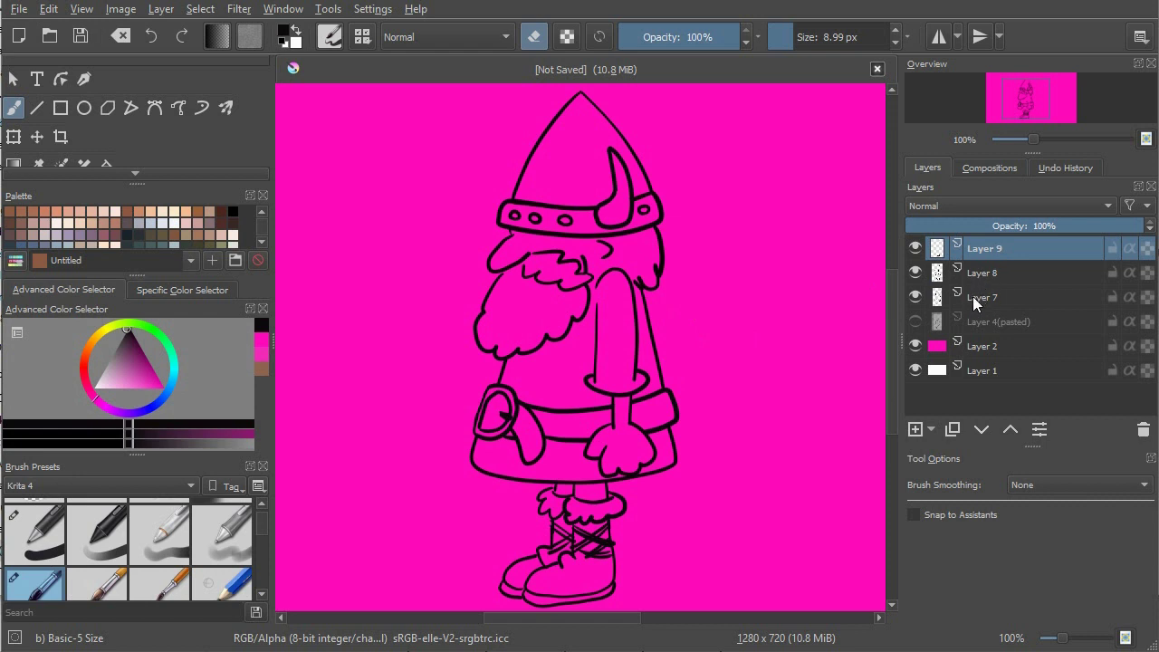
Check Layer 8's line art, then merge Layer 9 down into Layer 8 and Layer 8 into Layer 7.
{"action": "left_click", "coordinate": [915, 271]}
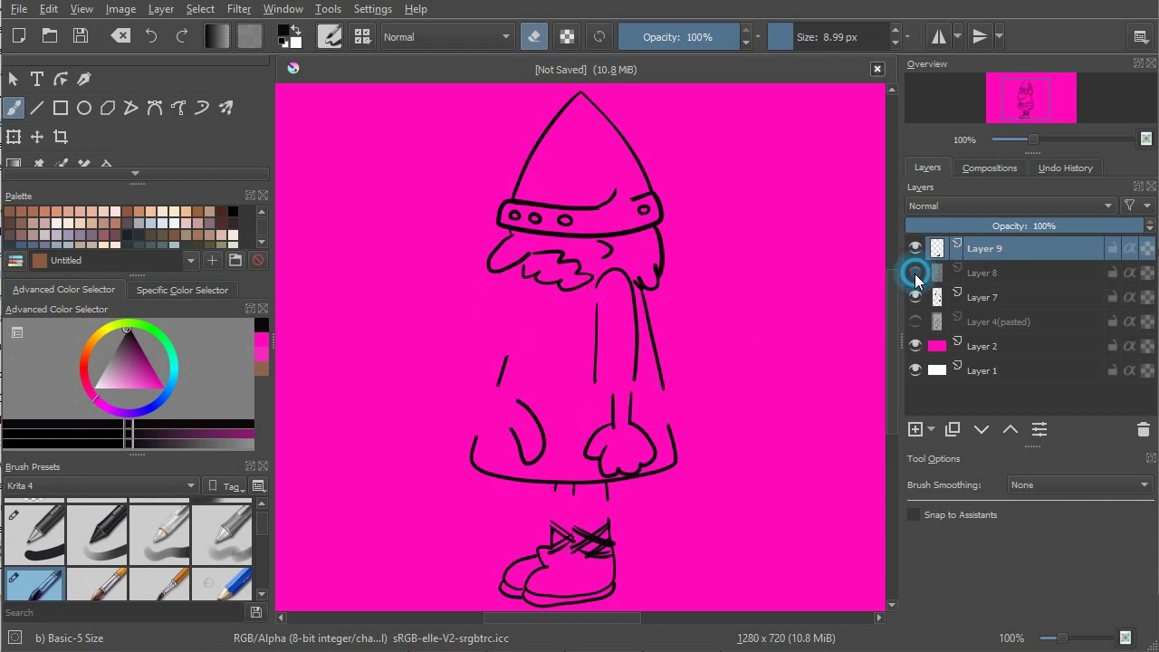
{"action": "left_click", "coordinate": [915, 273]}
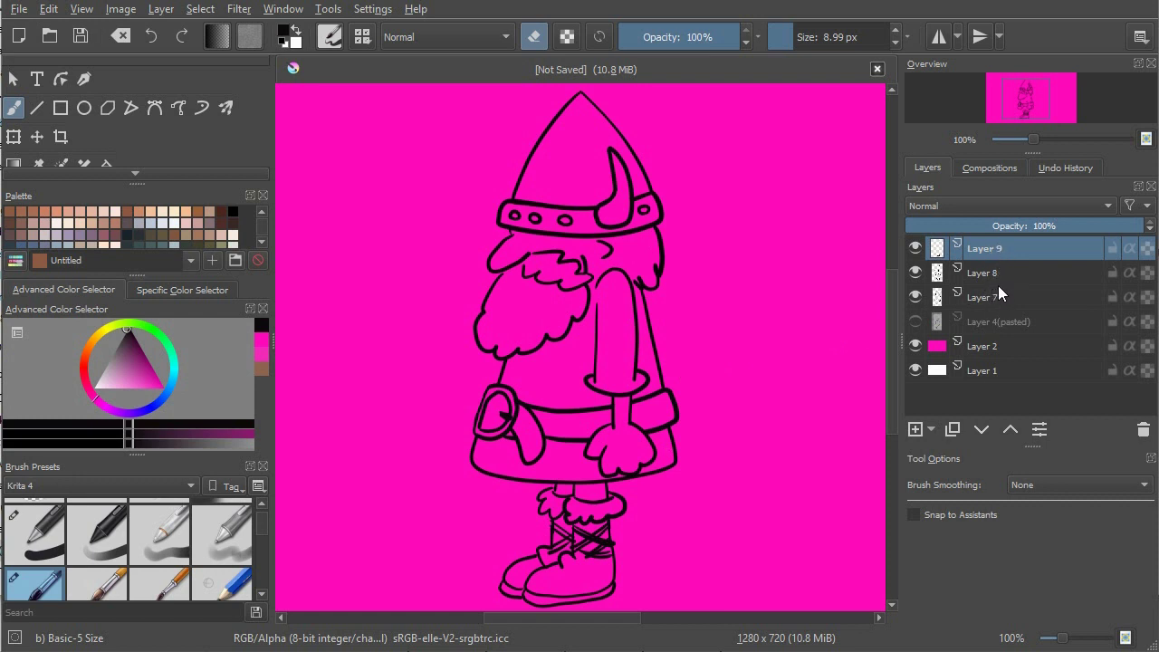
{"action": "left_click", "coordinate": [976, 256]}
{"action": "right_click", "coordinate": [976, 256]}
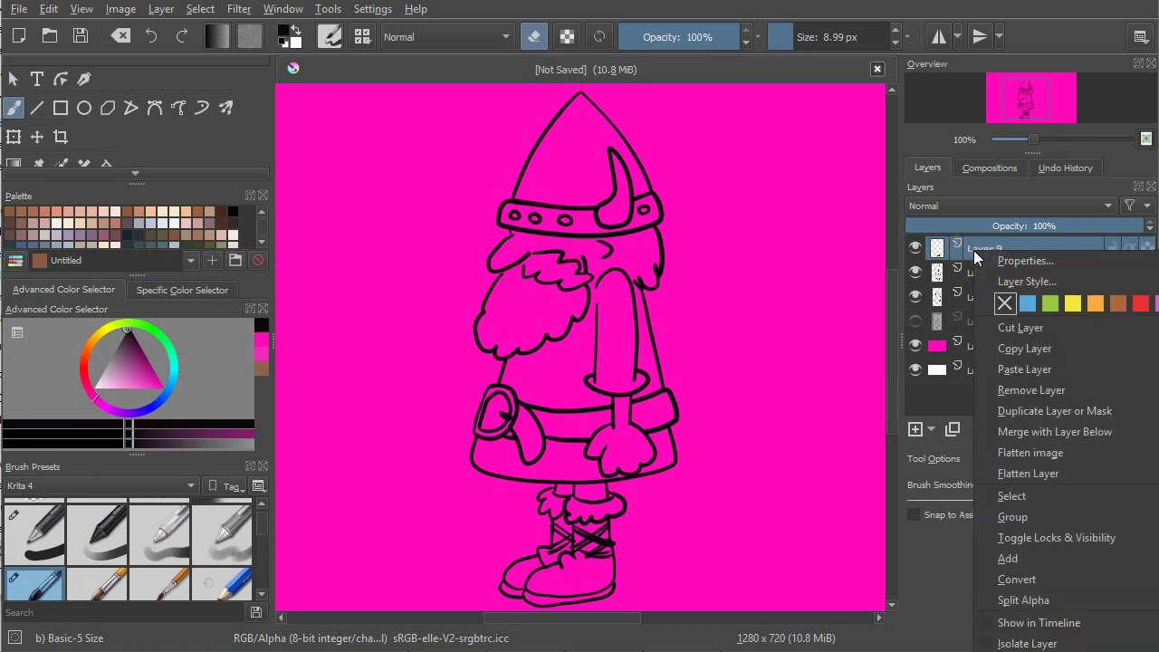
{"action": "left_click", "coordinate": [1030, 434]}
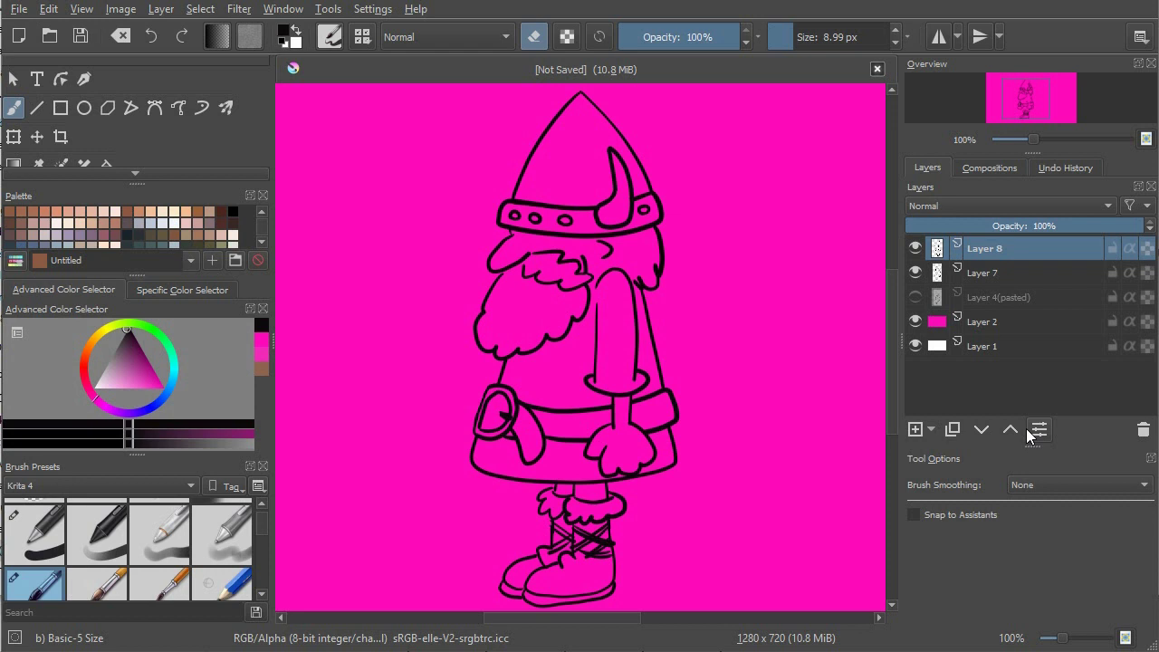
{"action": "left_click", "coordinate": [161, 9]}
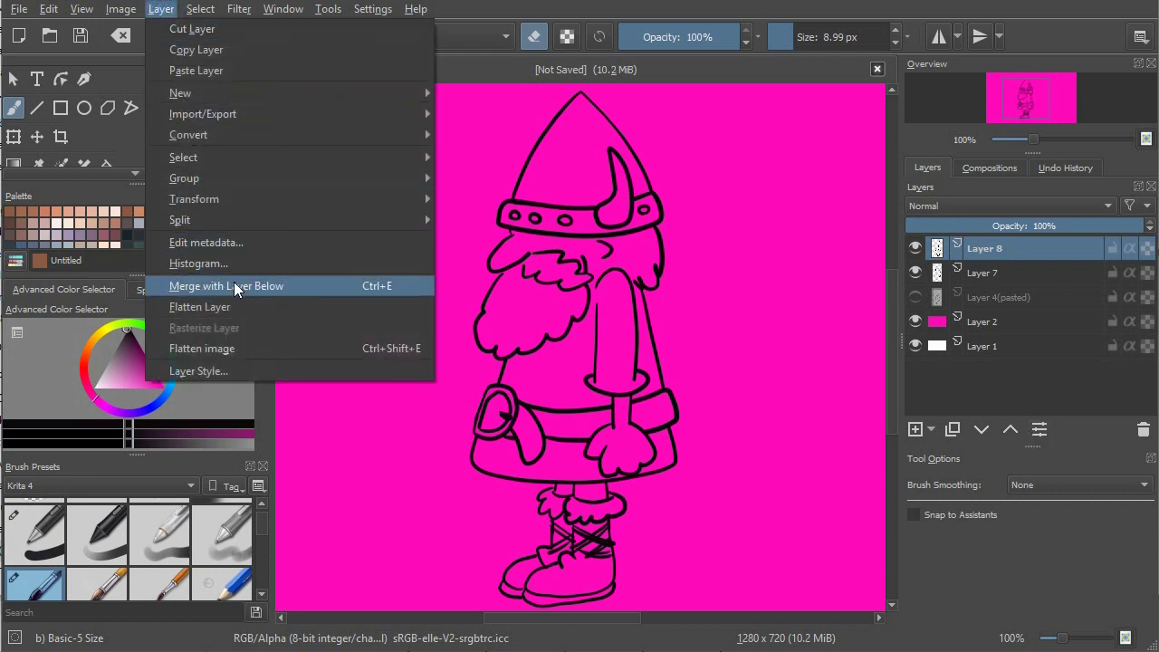
{"action": "left_click", "coordinate": [234, 286]}
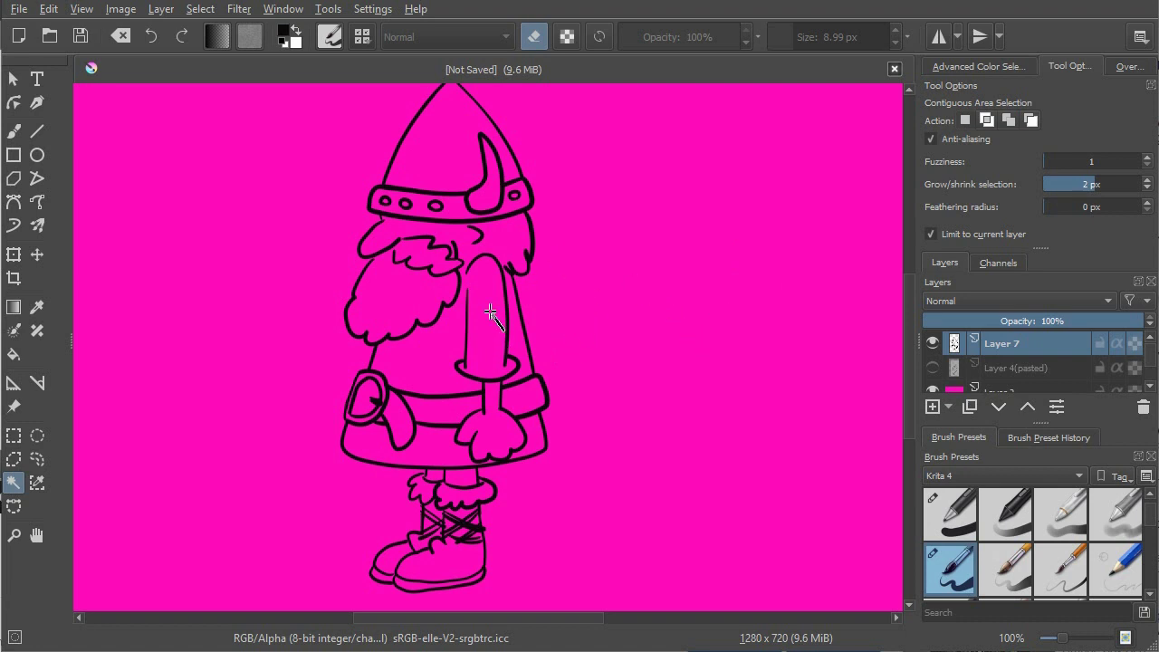
Set the ink Layer 7's blend mode to Multiply.
{"action": "left_click", "coordinate": [1028, 367]}
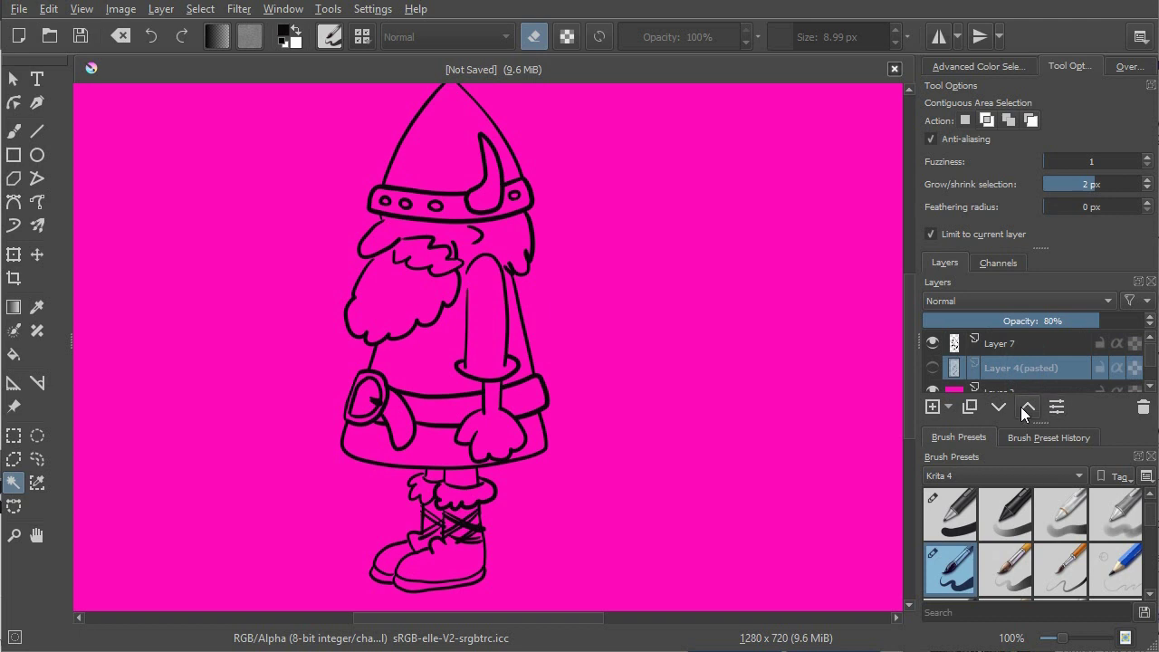
{"action": "left_click", "coordinate": [994, 346]}
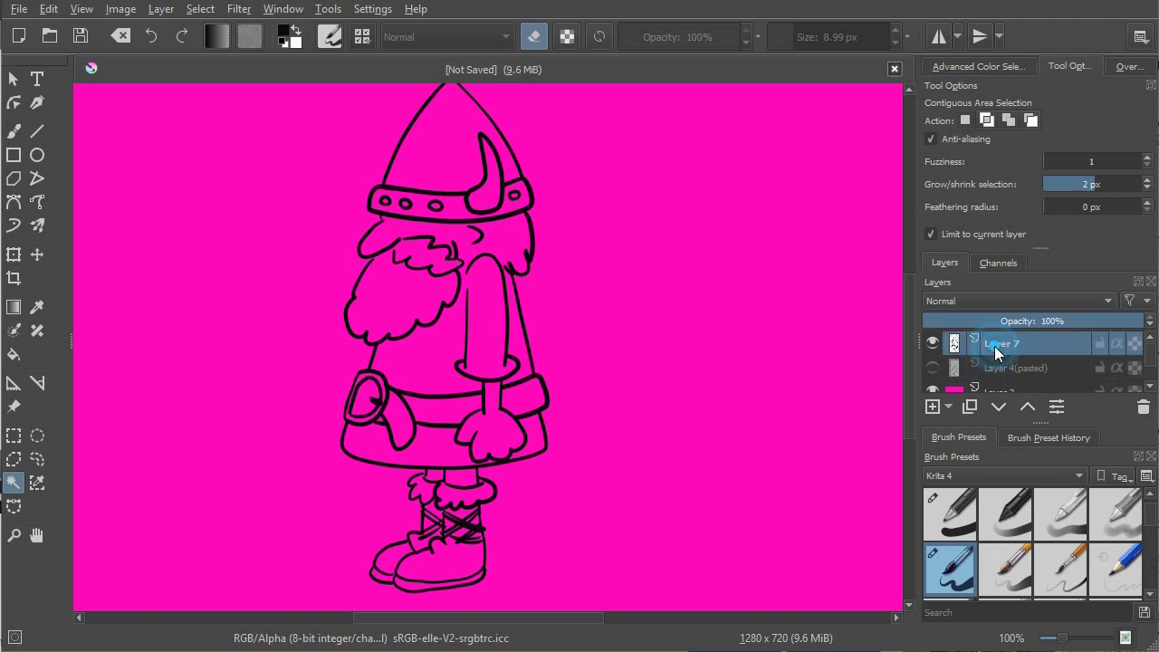
{"action": "left_click", "coordinate": [981, 305]}
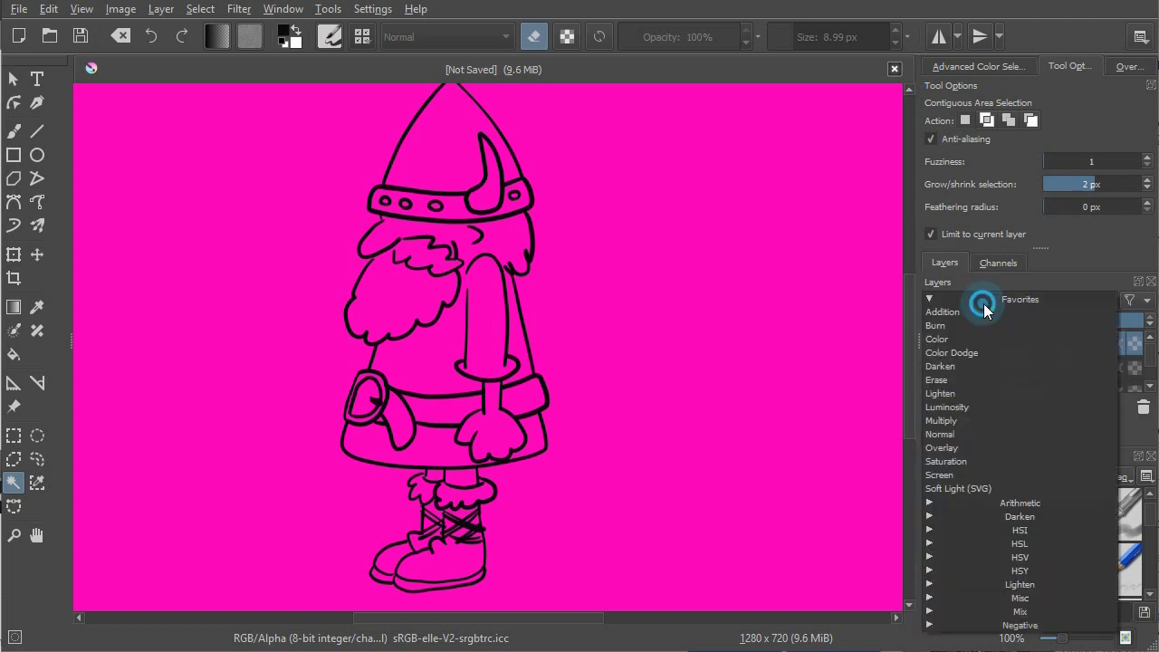
{"action": "left_click", "coordinate": [957, 420]}
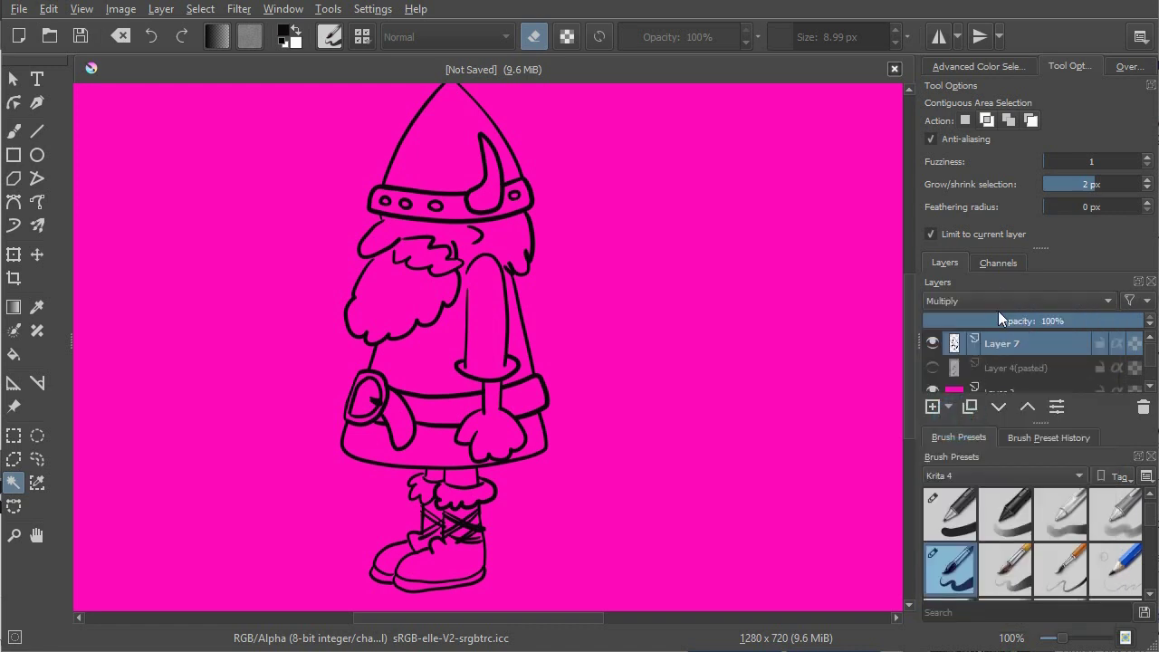
Add a new empty Layer 10 above Layer 4(pasted) and show the colour selector panel.
{"action": "left_click", "coordinate": [1008, 367]}
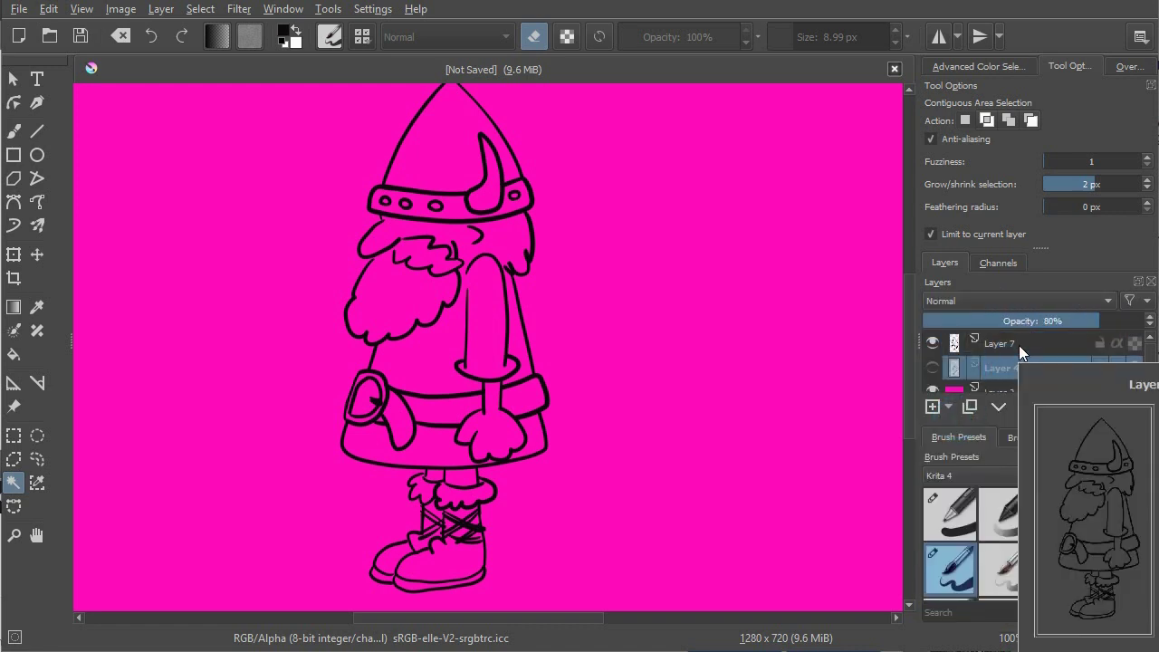
{"action": "left_click", "coordinate": [933, 408]}
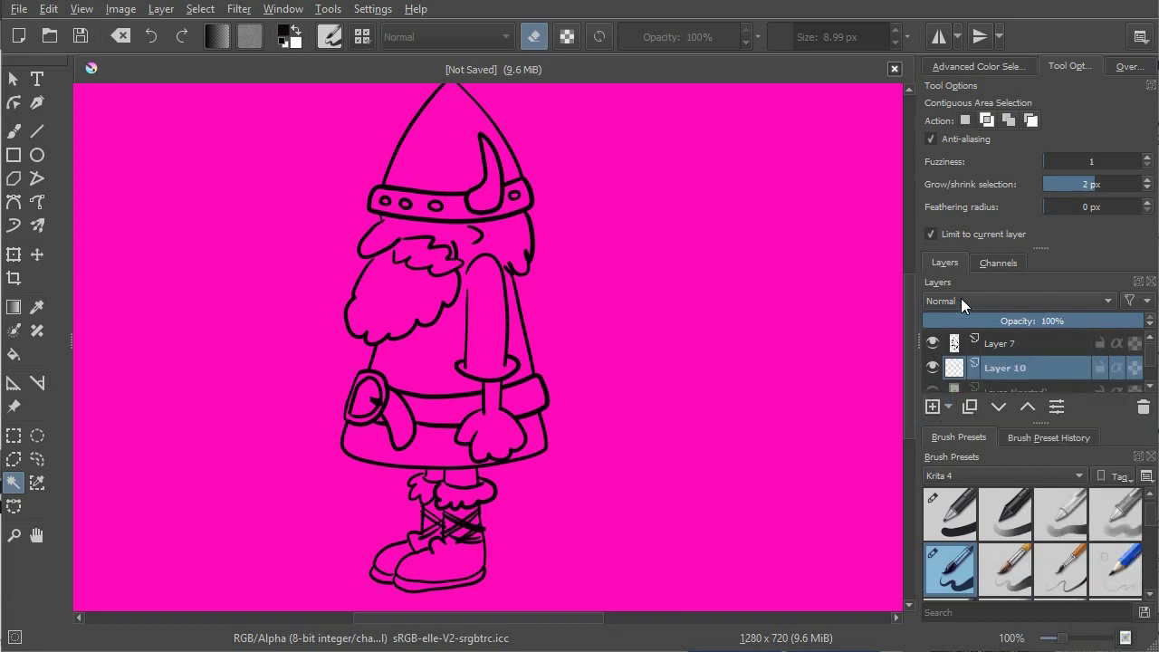
{"action": "left_click", "coordinate": [978, 66]}
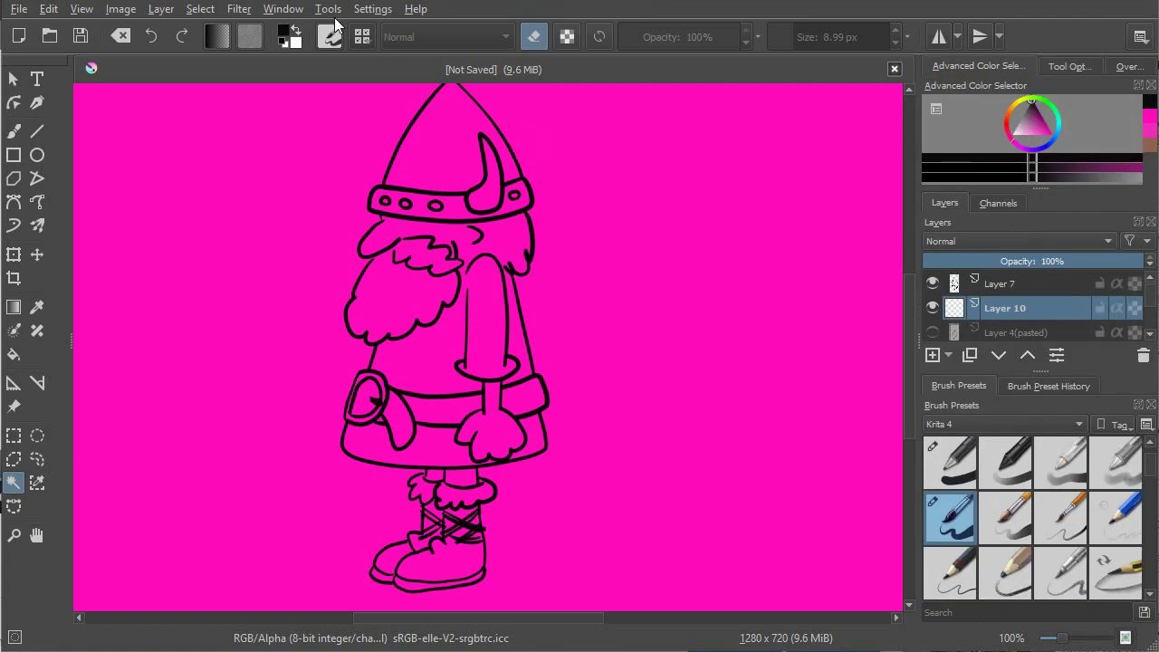
Switch Krita to the Big_Paint_2 workspace layout.
{"action": "left_click", "coordinate": [290, 11]}
{"action": "mouse_move", "coordinate": [330, 71]}
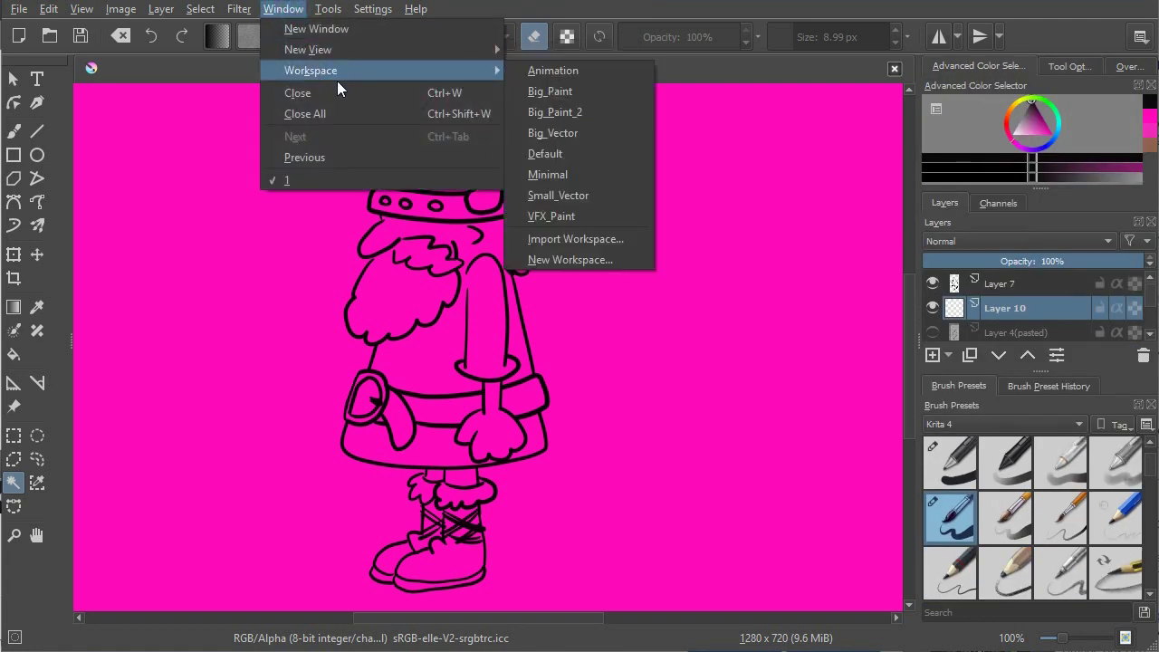
{"action": "left_click", "coordinate": [548, 113]}
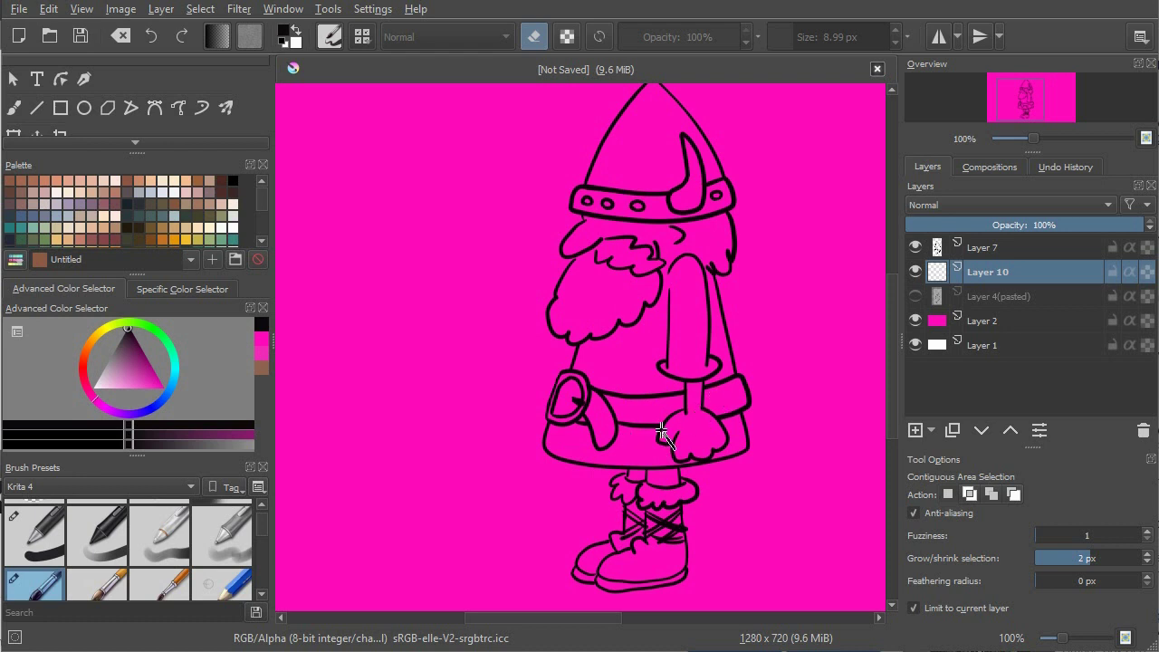
Use the Contiguous Selection tool with 'Limit to current layer' unchecked to select the skirt.
{"action": "left_click", "coordinate": [138, 141]}
{"action": "left_click", "coordinate": [139, 141]}
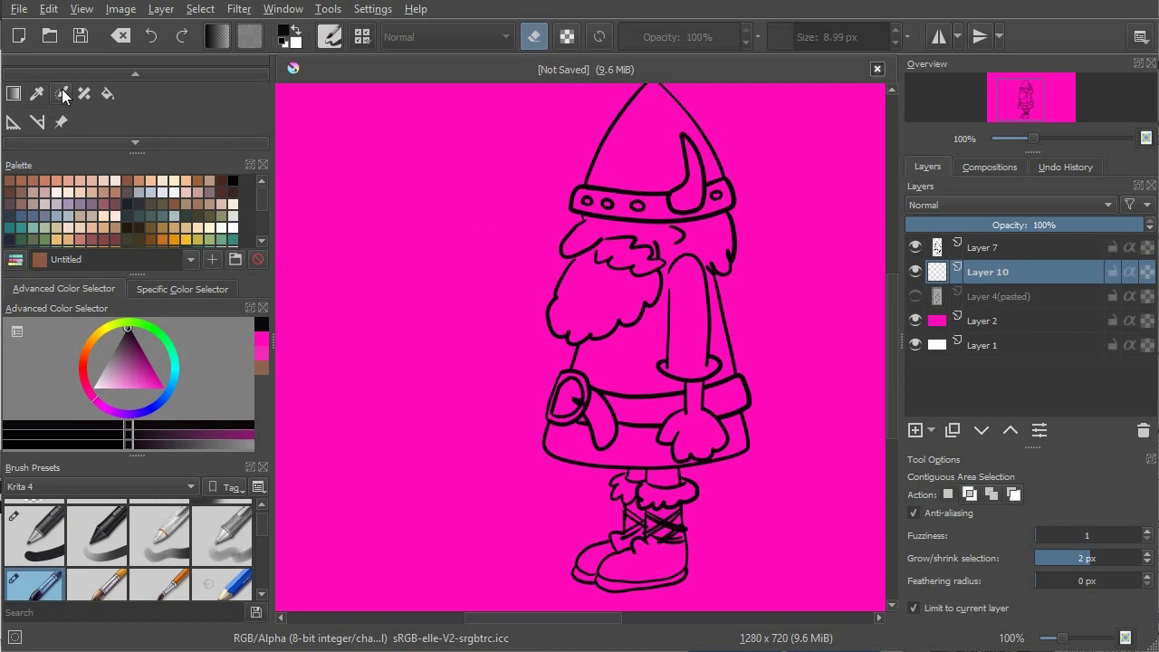
{"action": "left_click", "coordinate": [142, 142]}
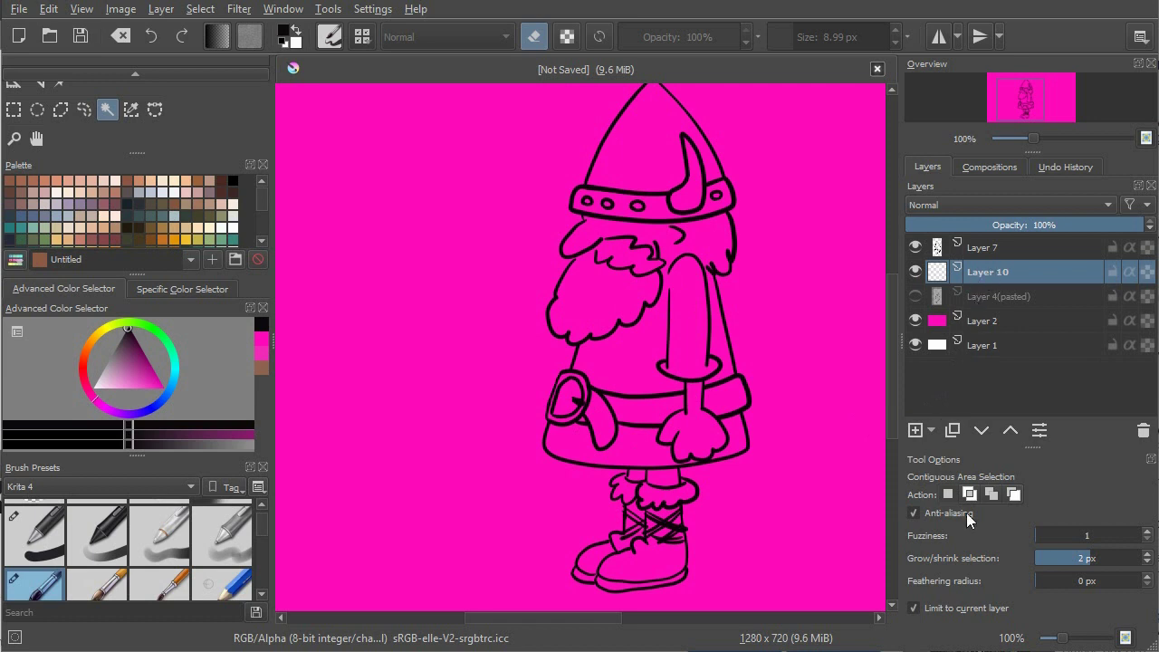
{"action": "left_click", "coordinate": [915, 609]}
{"action": "left_click", "coordinate": [563, 437]}
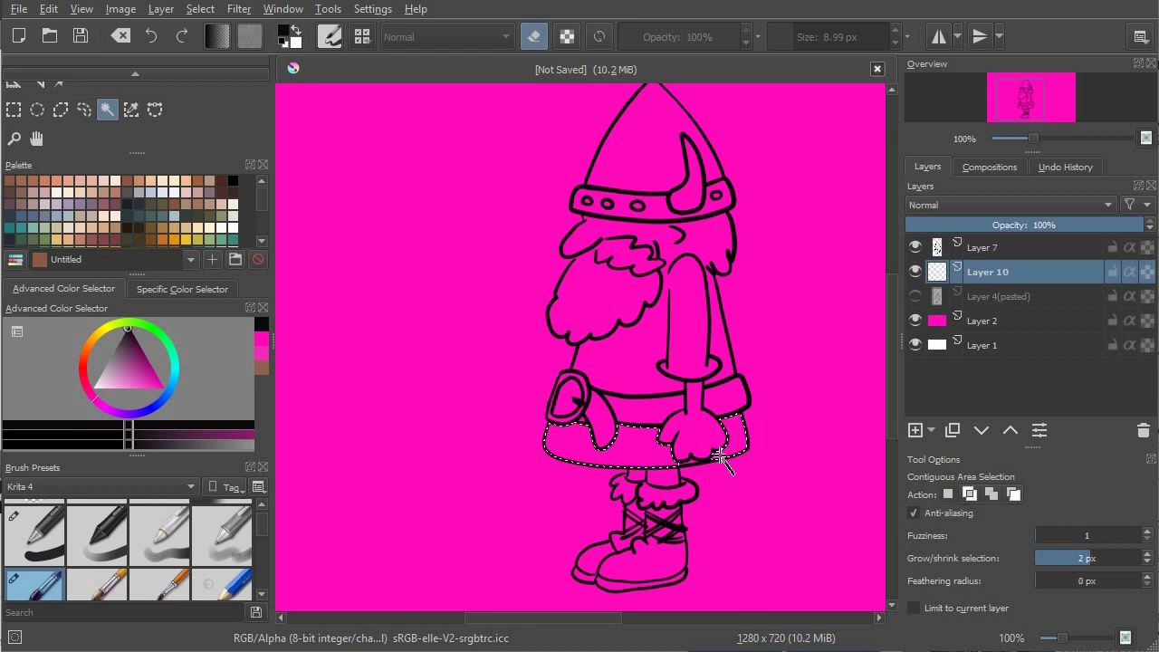
{"action": "left_click", "coordinate": [634, 358], "text": "shift"}
{"action": "left_click", "coordinate": [672, 271], "text": "shift"}
{"action": "key", "text": "ctrl+z"}
Fill the skirt selection and a leftover pink spot with dark green using the Fill tool.
{"action": "left_click", "coordinate": [134, 72]}
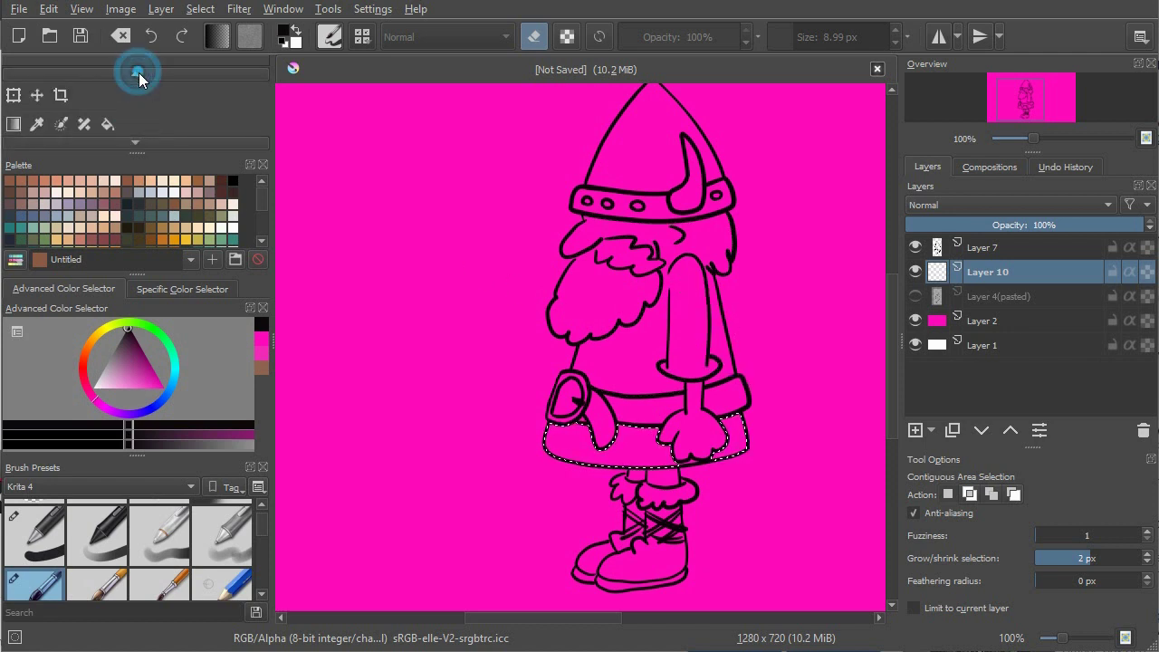
{"action": "left_click", "coordinate": [137, 72]}
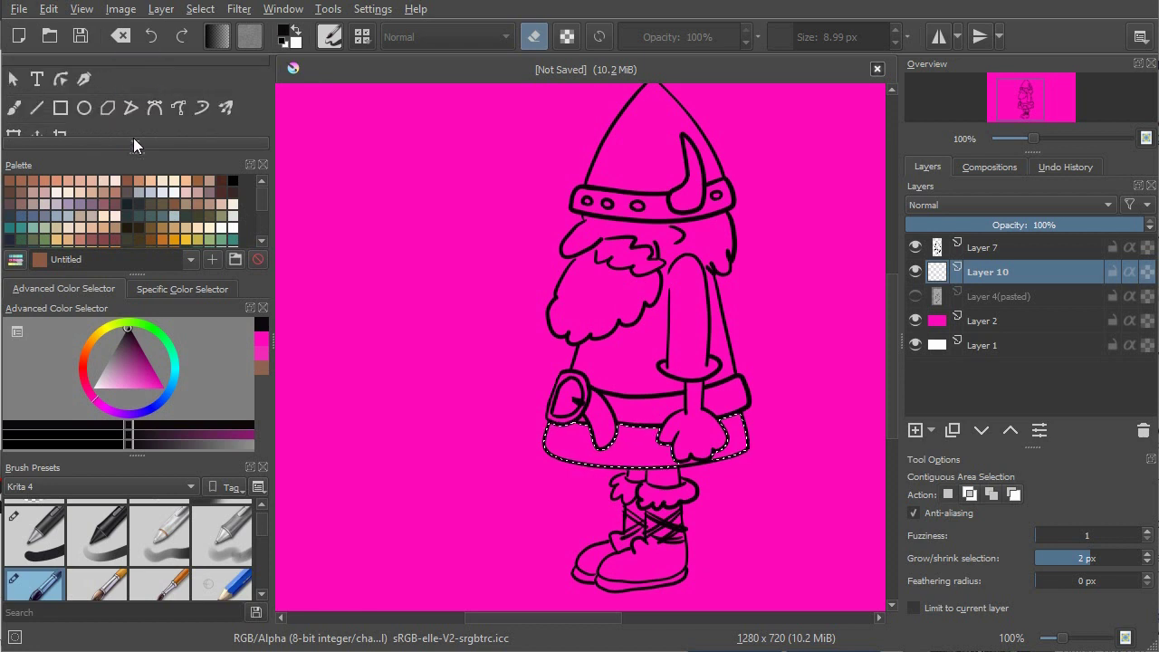
{"action": "left_click", "coordinate": [134, 142]}
{"action": "left_click", "coordinate": [106, 118]}
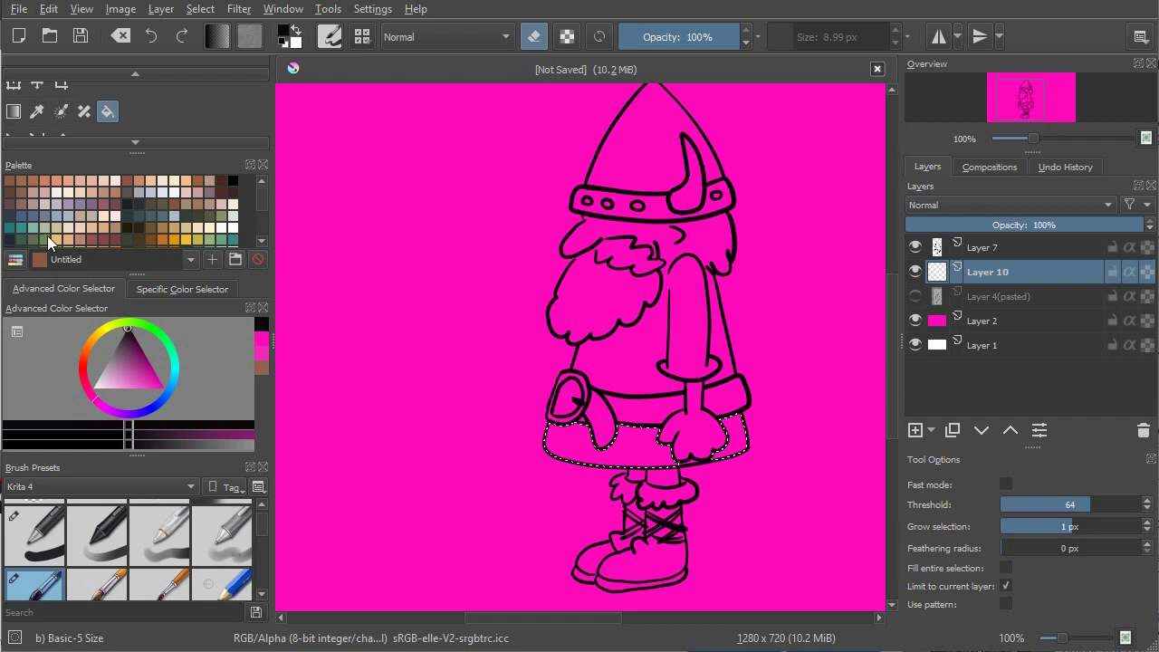
{"action": "left_click", "coordinate": [20, 238]}
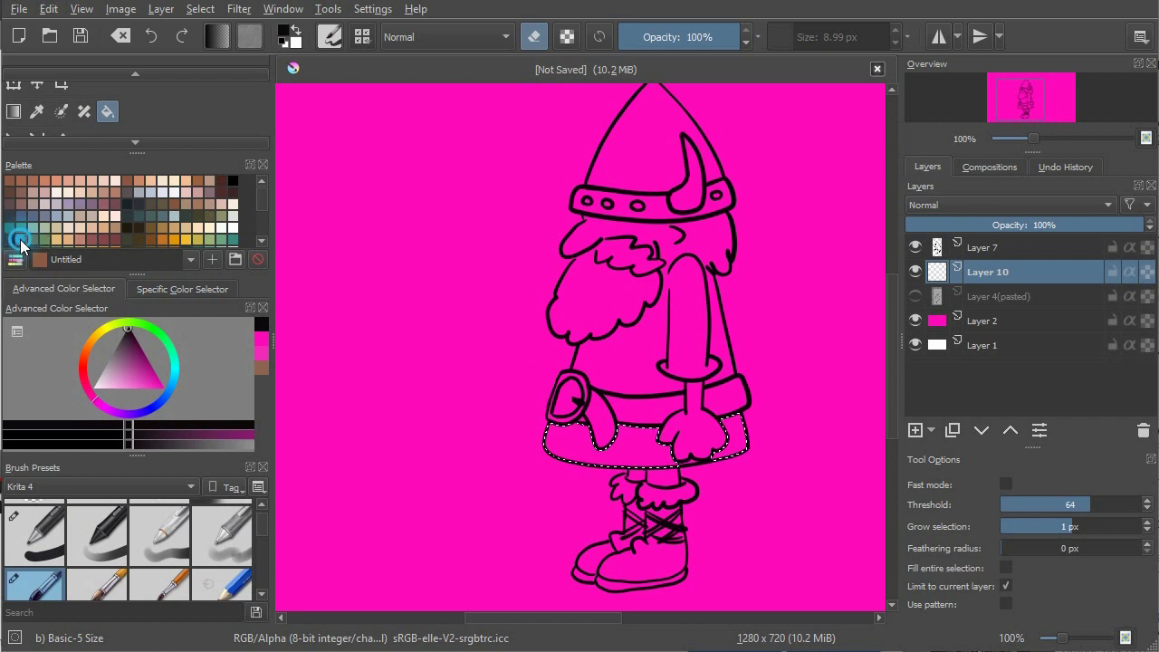
{"action": "left_click", "coordinate": [638, 451]}
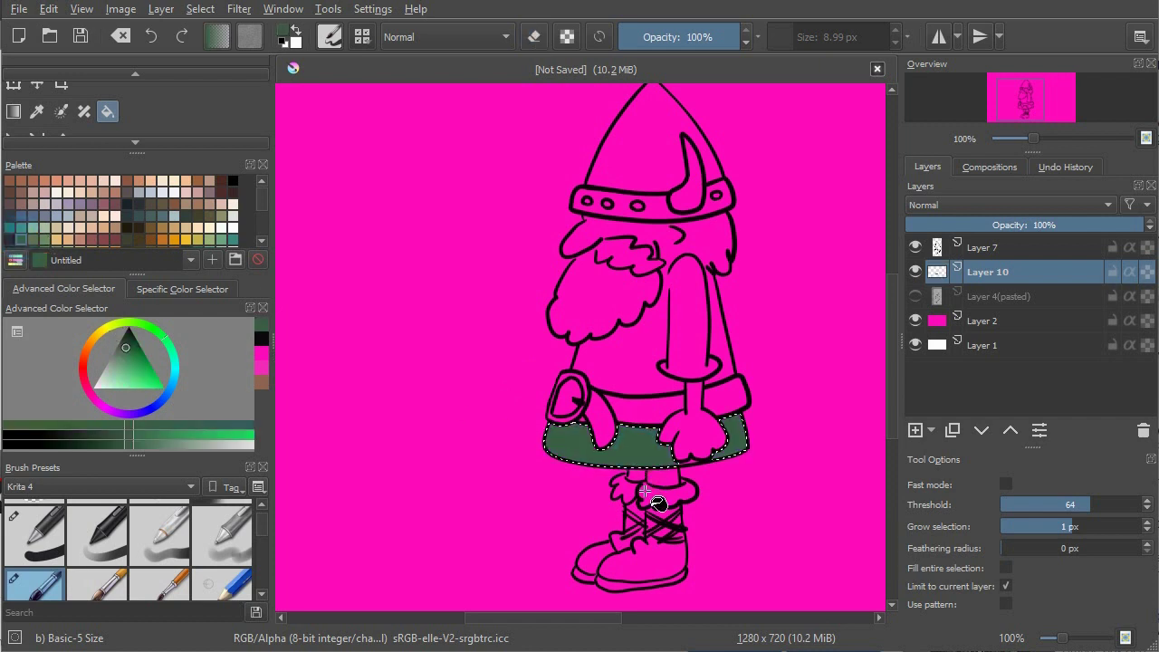
{"action": "left_click", "coordinate": [686, 436]}
{"action": "left_click", "coordinate": [136, 142]}
{"action": "left_click", "coordinate": [136, 141]}
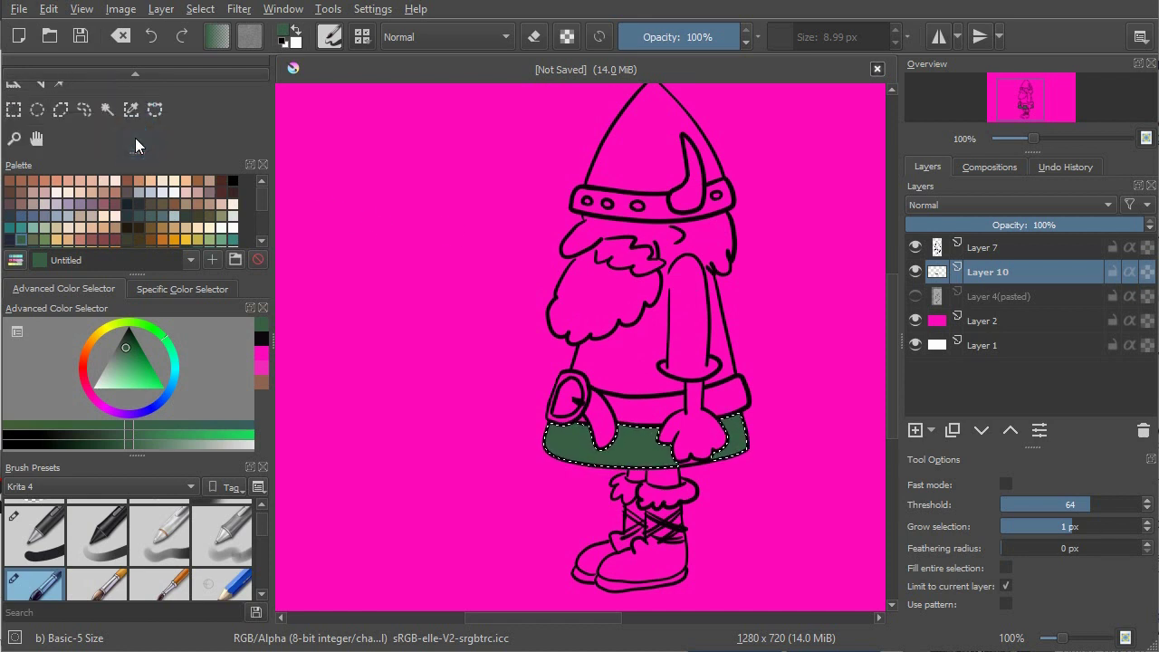
Select the viking's torso, beard and arm region by colour, then pick the Freehand Brush.
{"action": "left_click", "coordinate": [107, 109]}
{"action": "left_click", "coordinate": [644, 341]}
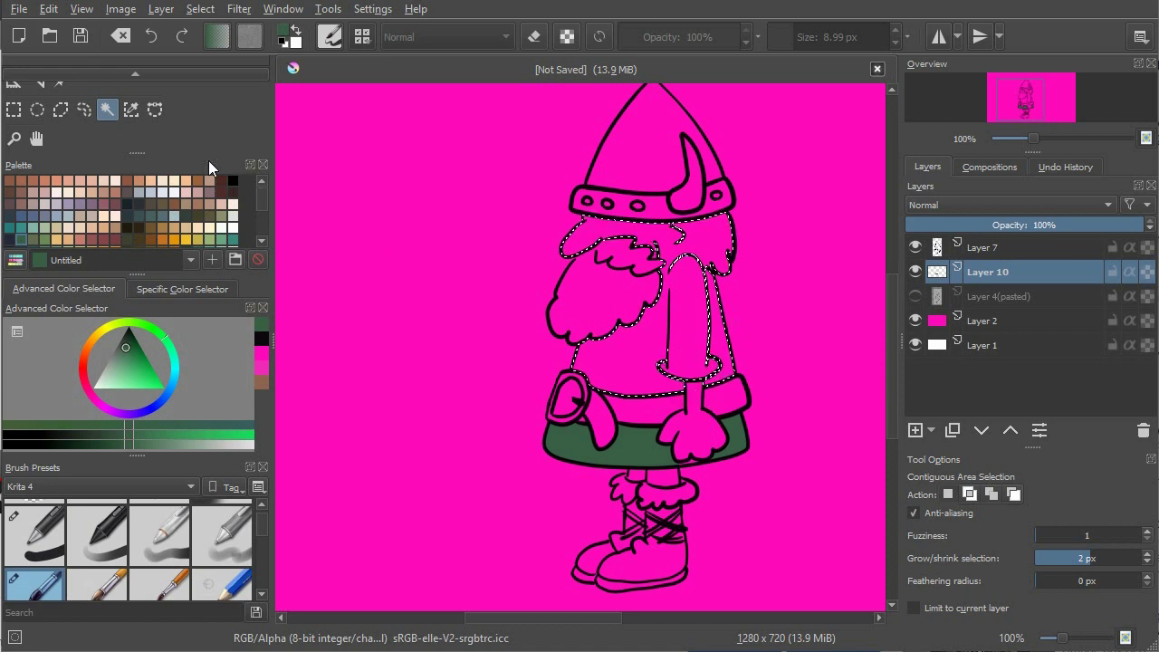
{"action": "left_click", "coordinate": [135, 74]}
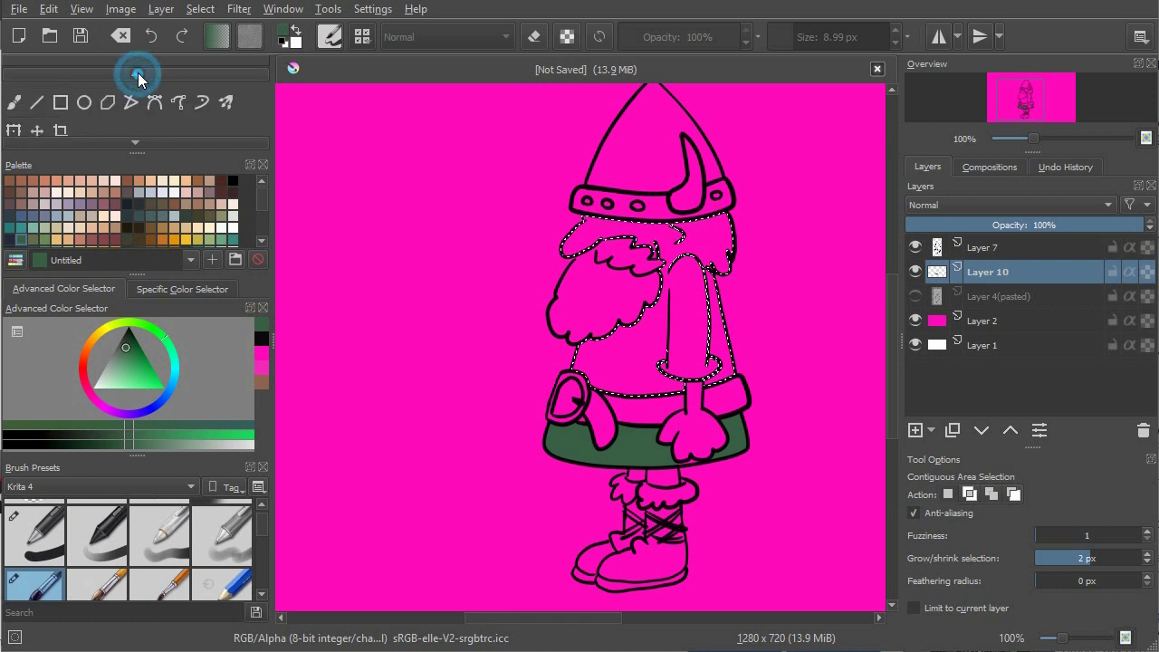
{"action": "left_click", "coordinate": [13, 108]}
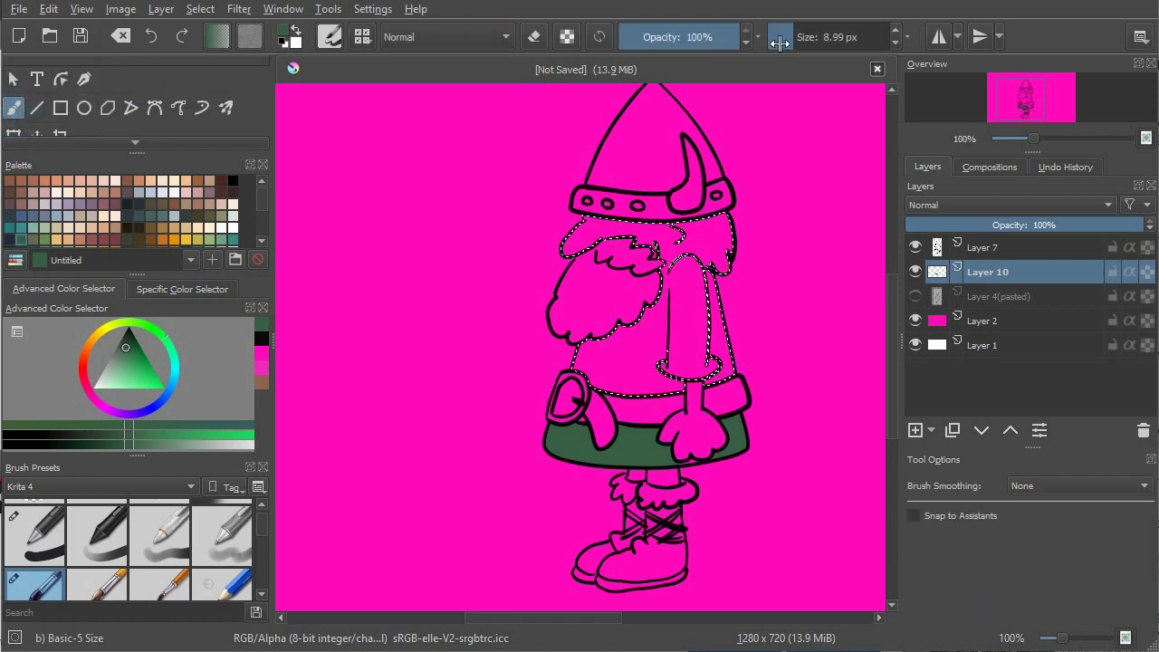
Set the brush size to 63.28 px and paint the upper tunic and sleeve dark green.
{"action": "left_click_drag", "start_coordinate": [777, 39], "coordinate": [816, 36]}
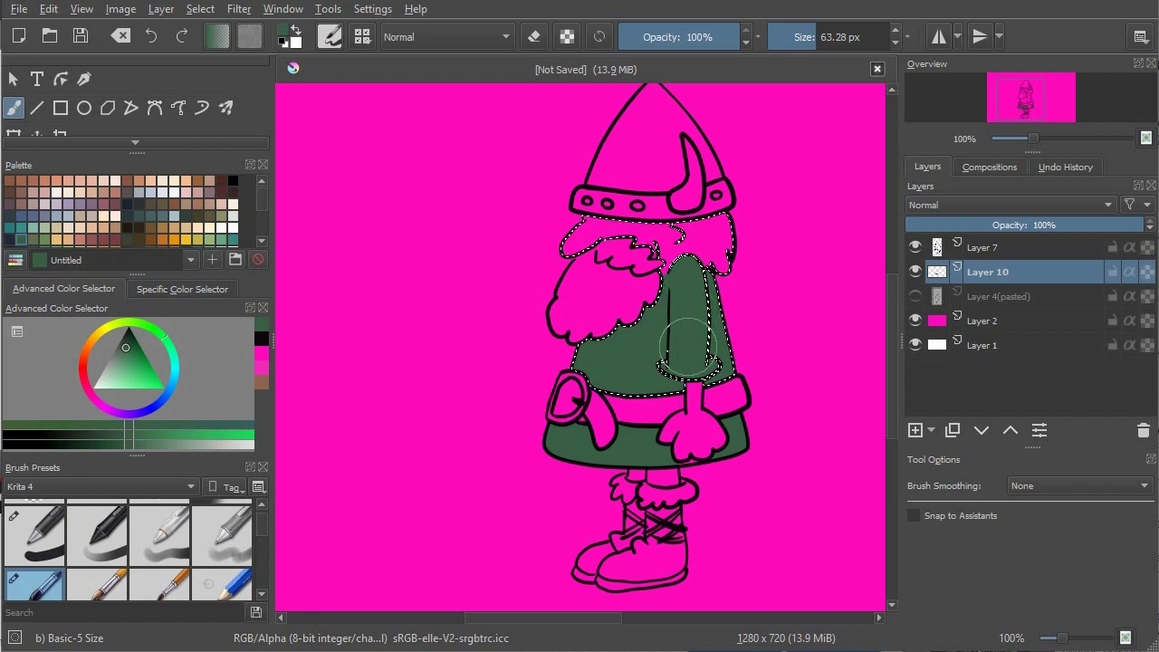
{"action": "scroll", "coordinate": [699, 342], "scroll_direction": "up", "scroll_amount": 3}
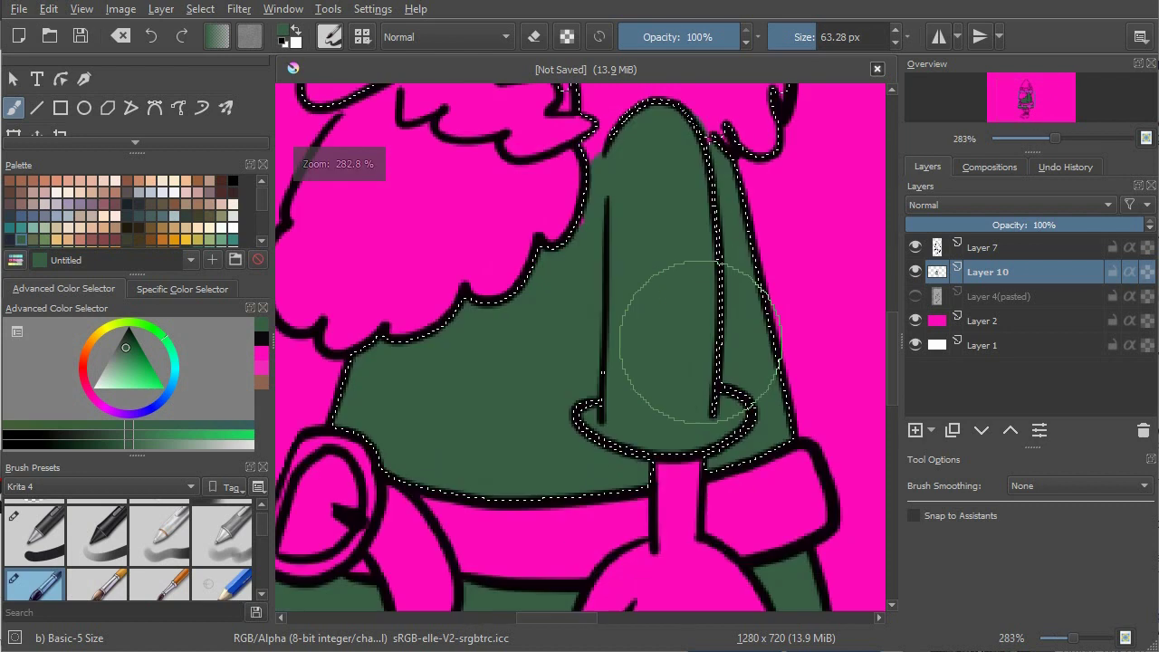
{"action": "scroll", "coordinate": [699, 342], "scroll_direction": "up", "scroll_amount": 2}
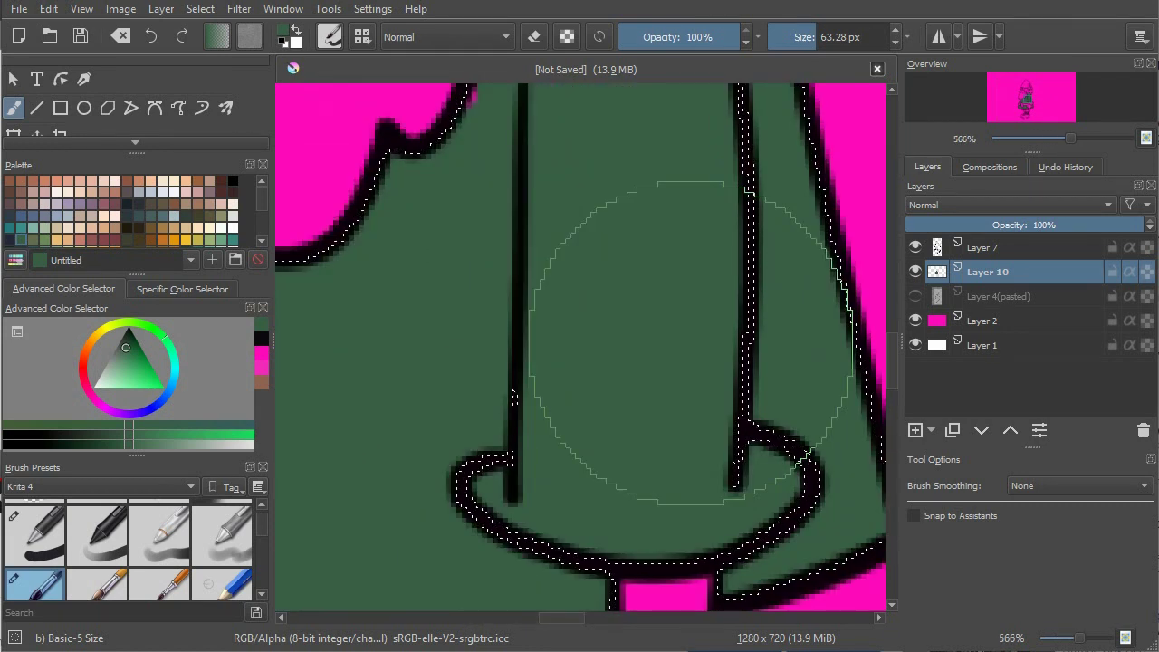
{"action": "left_click_drag", "start_coordinate": [539, 226], "coordinate": [538, 321]}
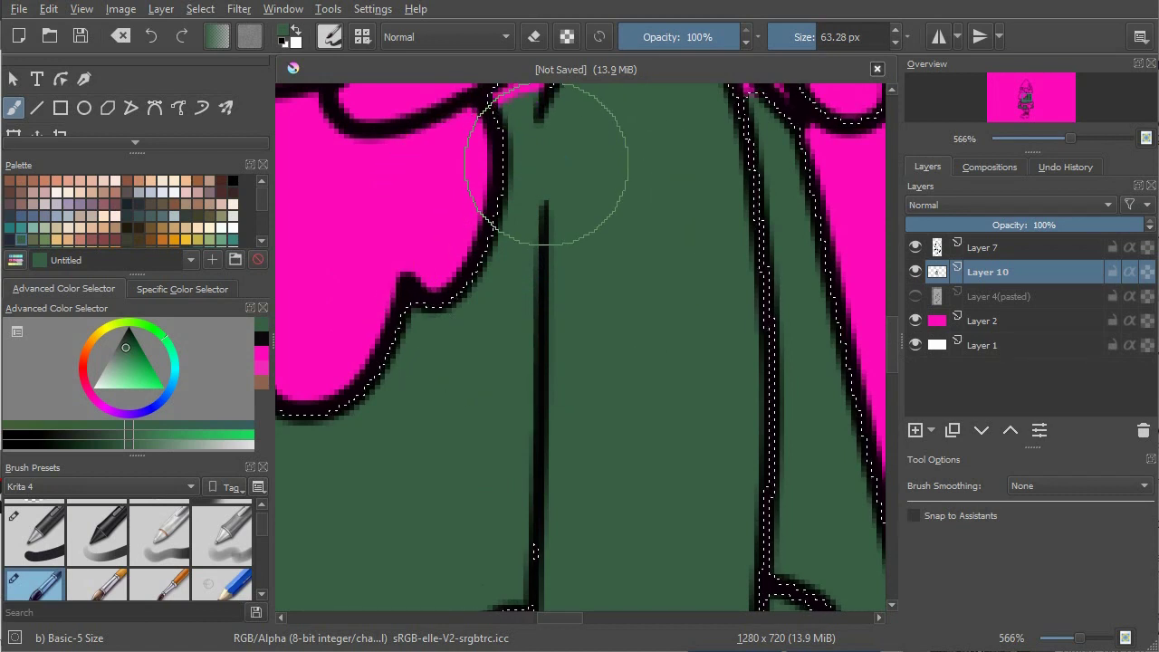
{"action": "scroll", "coordinate": [557, 155], "scroll_direction": "down", "scroll_amount": 2}
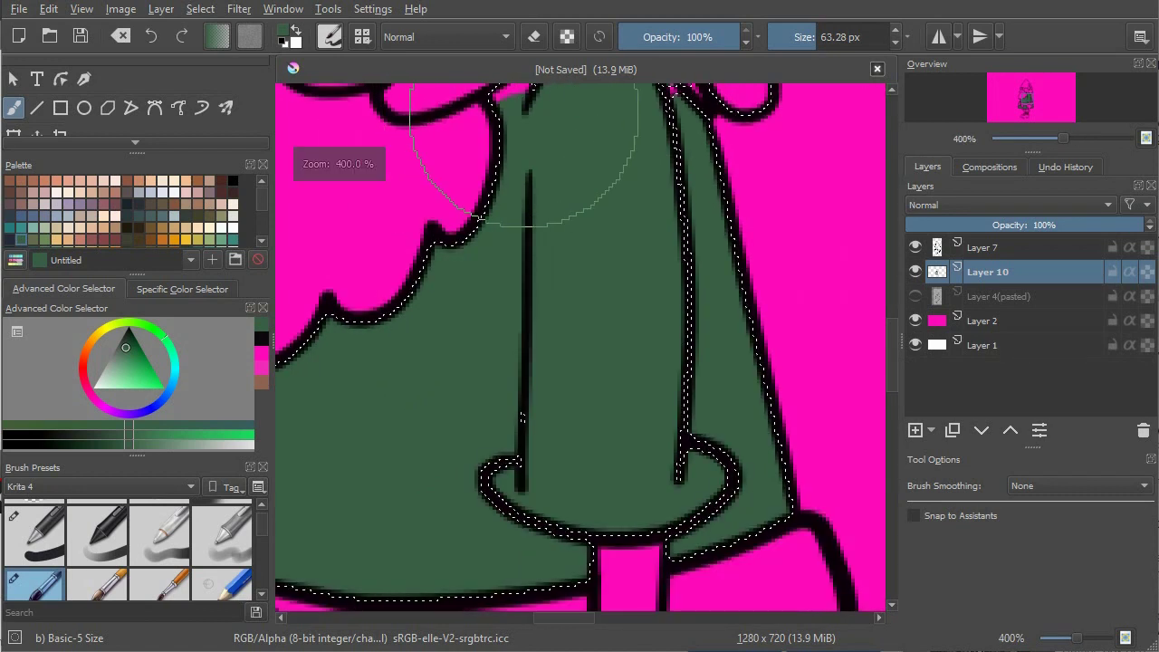
{"action": "scroll", "coordinate": [571, 154], "scroll_direction": "up", "scroll_amount": 2}
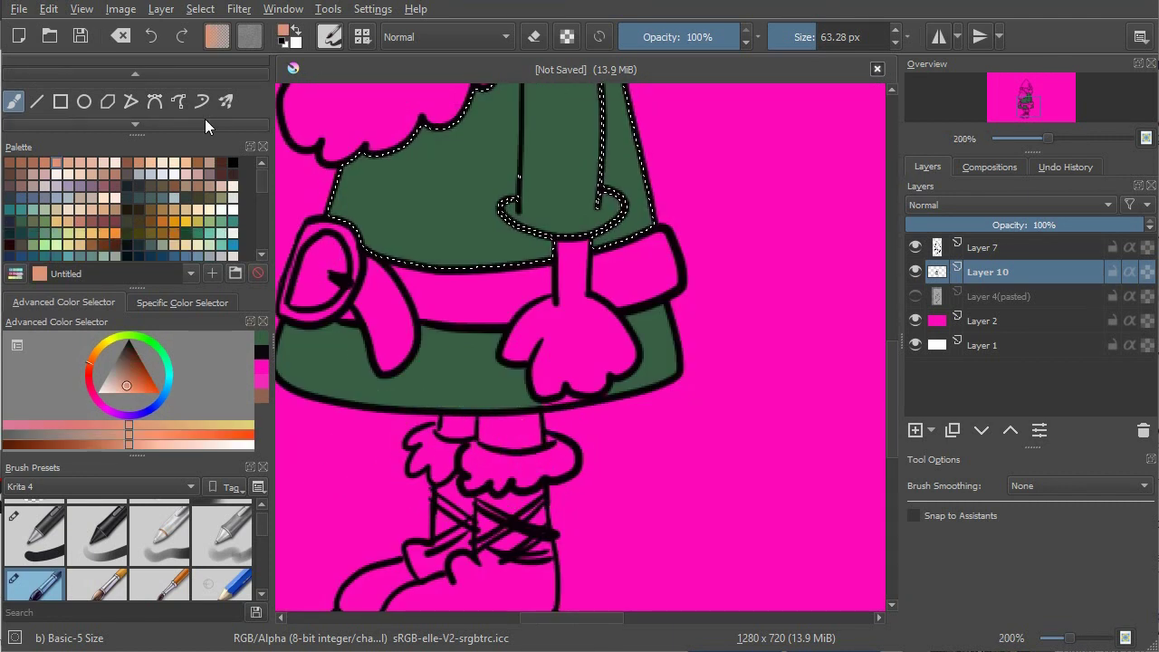
Close the Brush Presets docker and enlarge the toolbox and Palette dockers.
{"action": "left_click", "coordinate": [264, 467]}
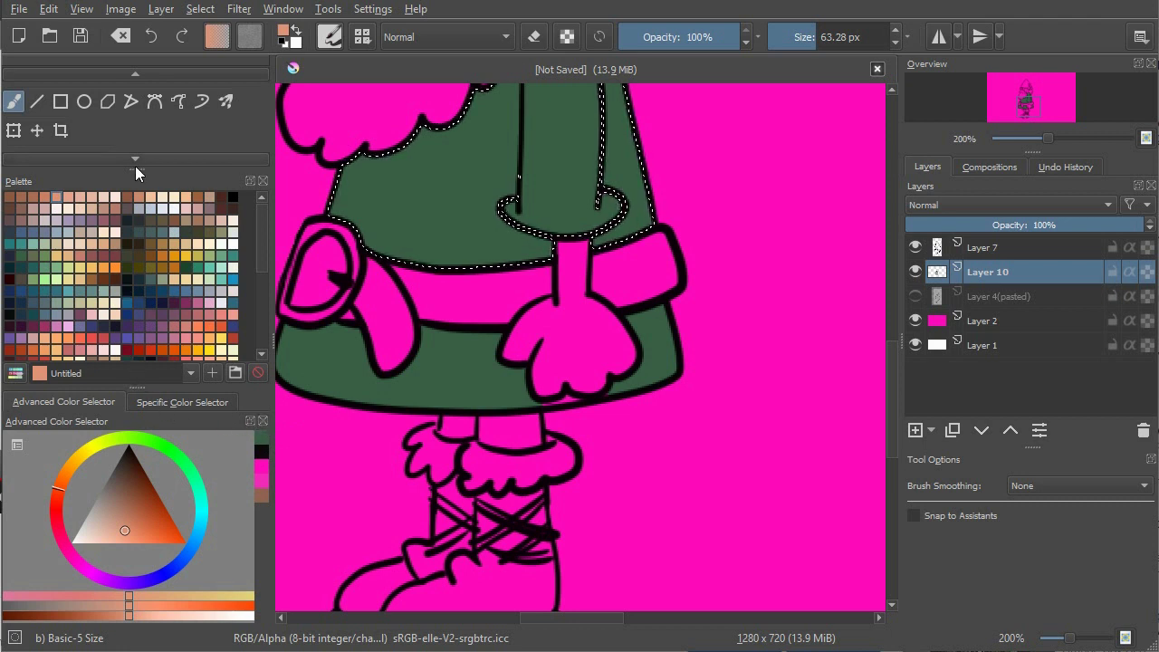
{"action": "left_click_drag", "start_coordinate": [135, 167], "coordinate": [133, 214]}
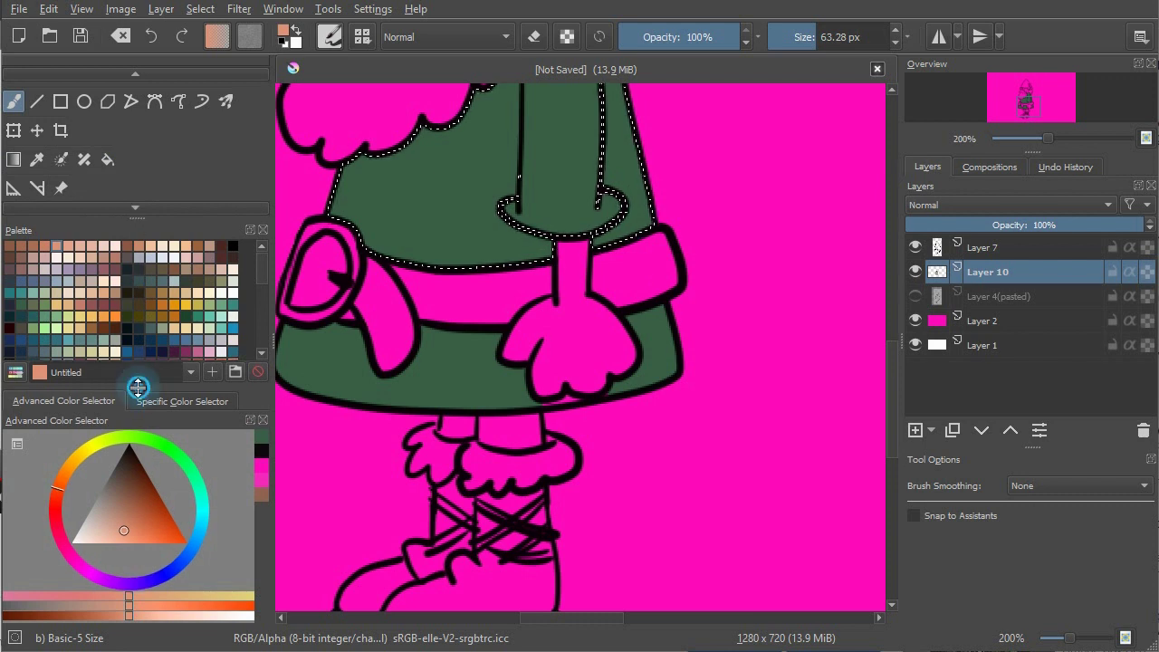
{"action": "left_click_drag", "start_coordinate": [137, 388], "coordinate": [137, 438]}
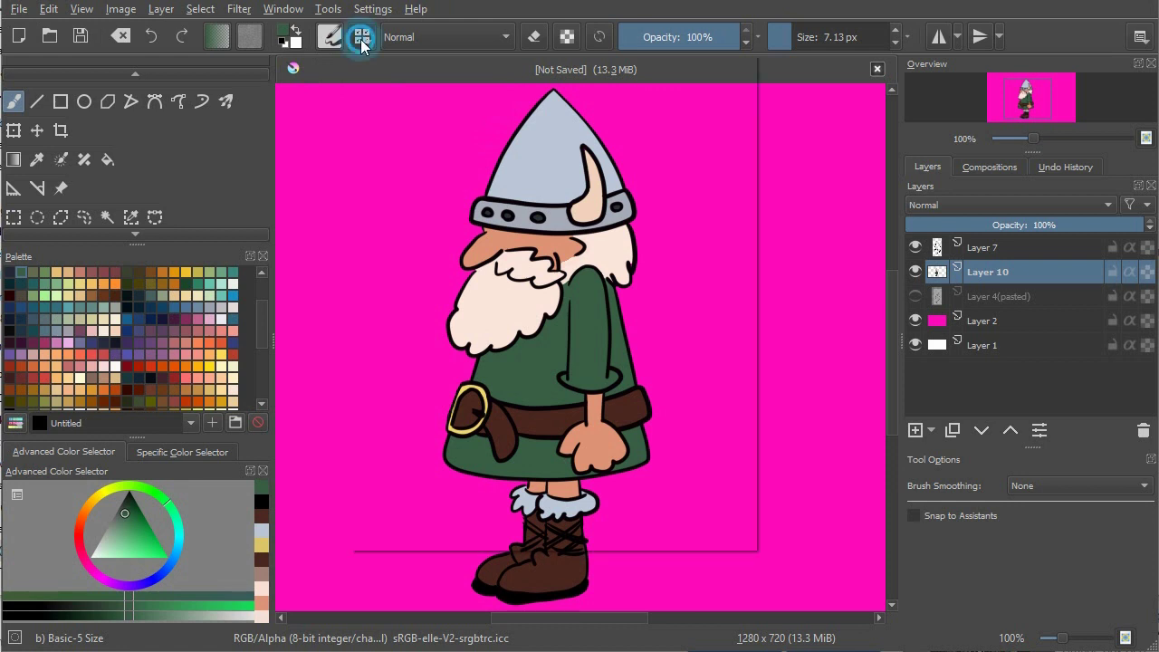
Browse the brush presets list, then bring up the Settings menu.
{"action": "left_click", "coordinate": [331, 37]}
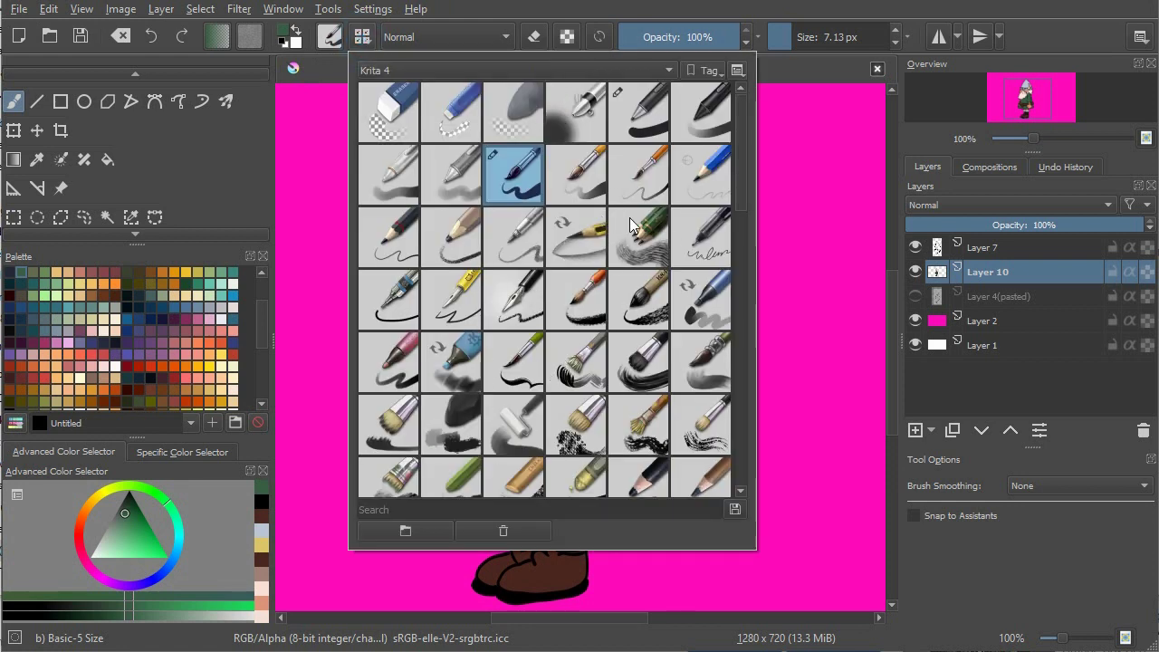
{"action": "mouse_move", "coordinate": [631, 220]}
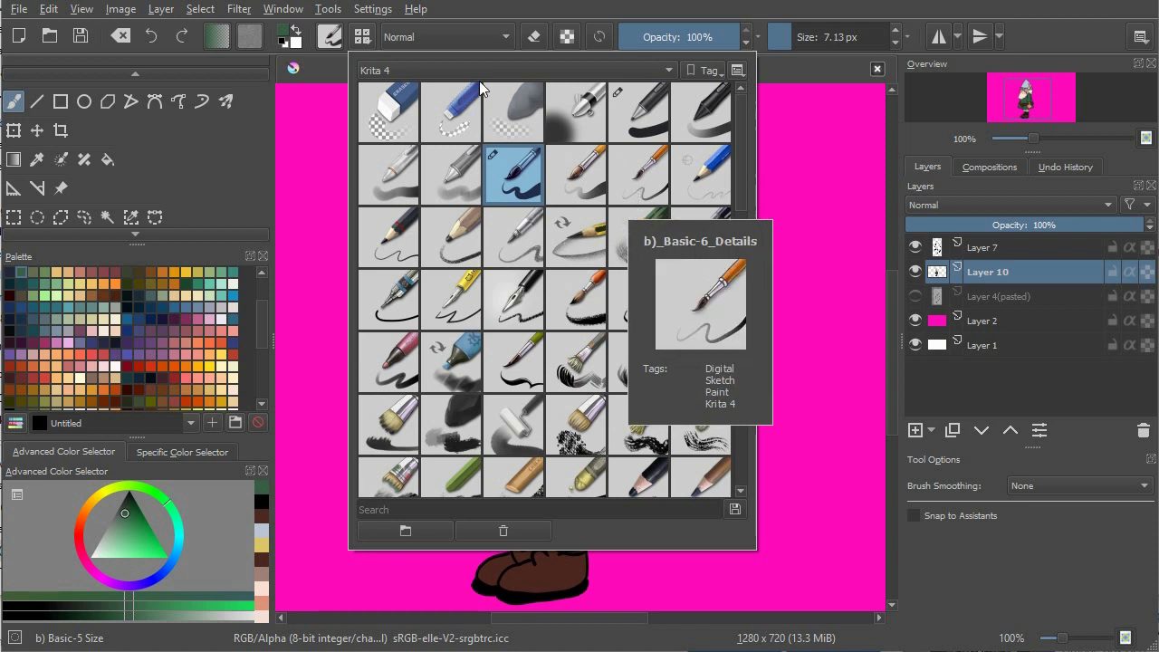
{"action": "left_click", "coordinate": [367, 12]}
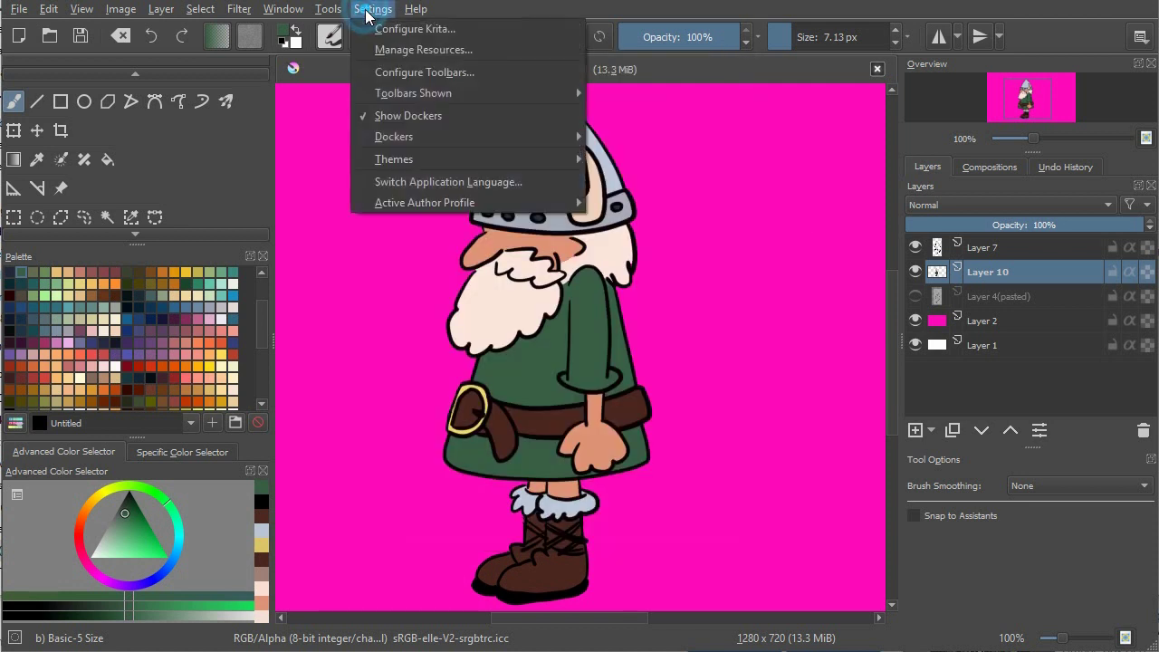
In Manage Resources, move Krita_3_Default_Resources to Inactive and back to Active.
{"action": "left_click", "coordinate": [396, 50]}
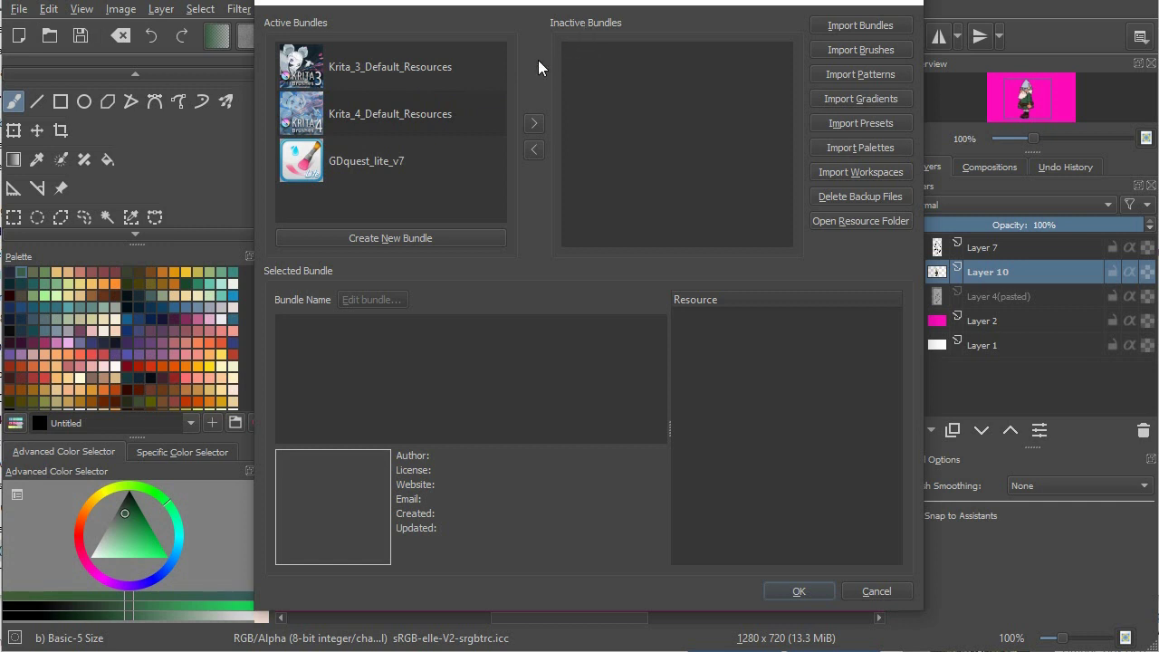
{"action": "left_click", "coordinate": [535, 124]}
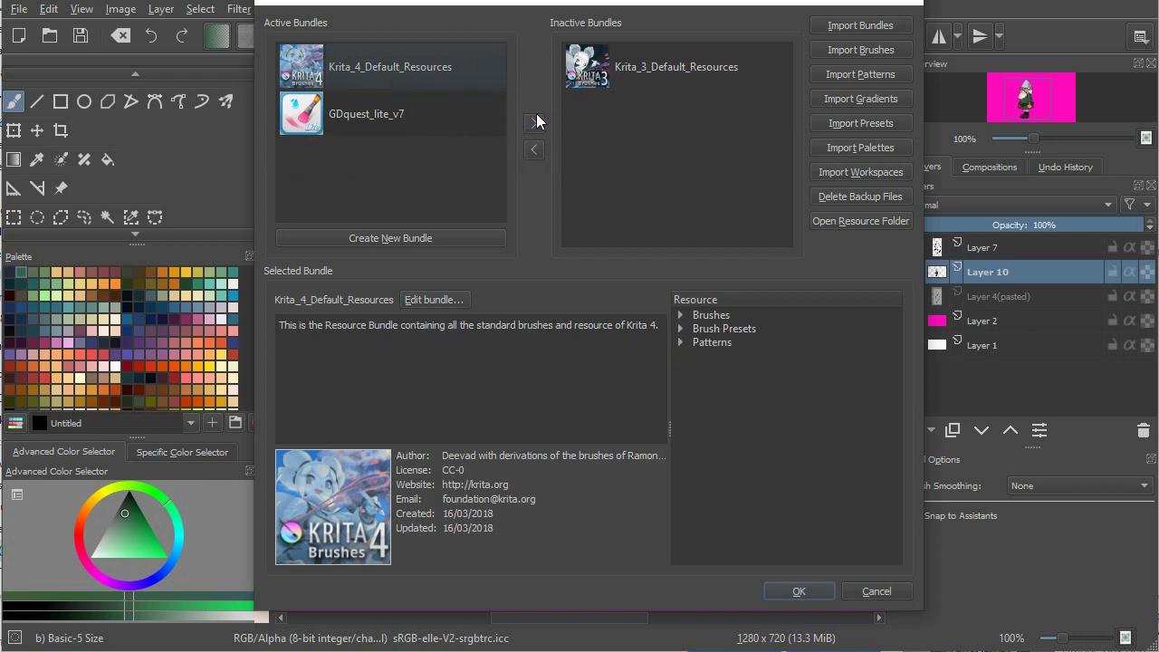
{"action": "left_click", "coordinate": [596, 82]}
{"action": "left_click", "coordinate": [534, 150]}
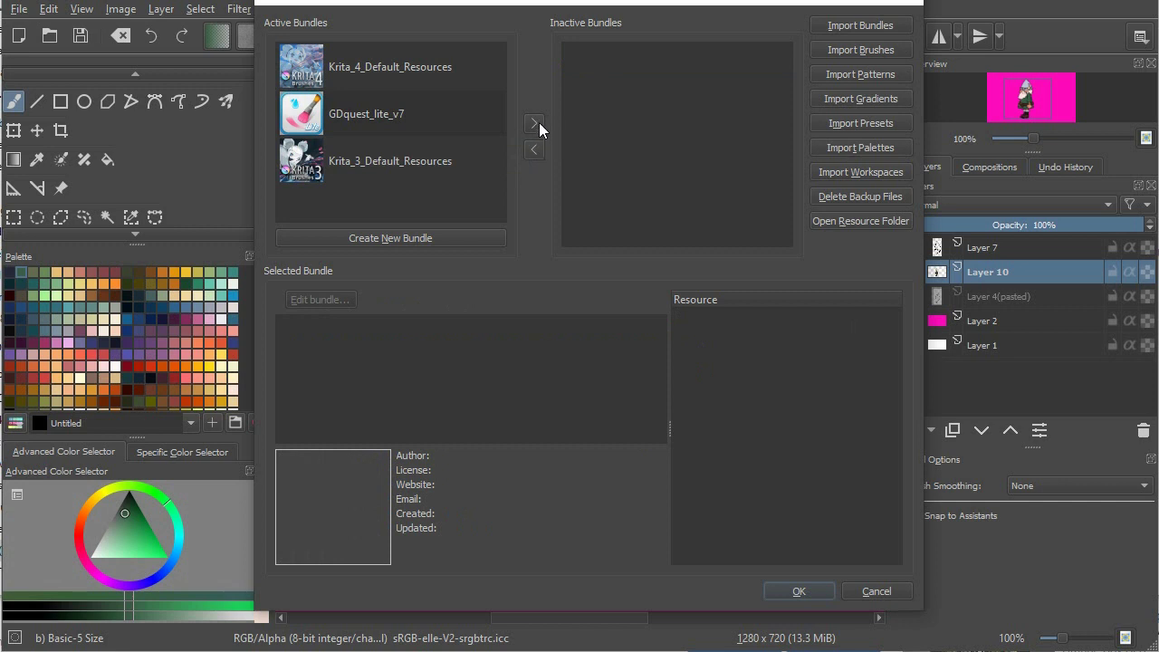
Confirm and close the Manage Resource Bundles dialog, returning to the flat-coloured viking on magenta.
{"action": "key", "text": "Return"}
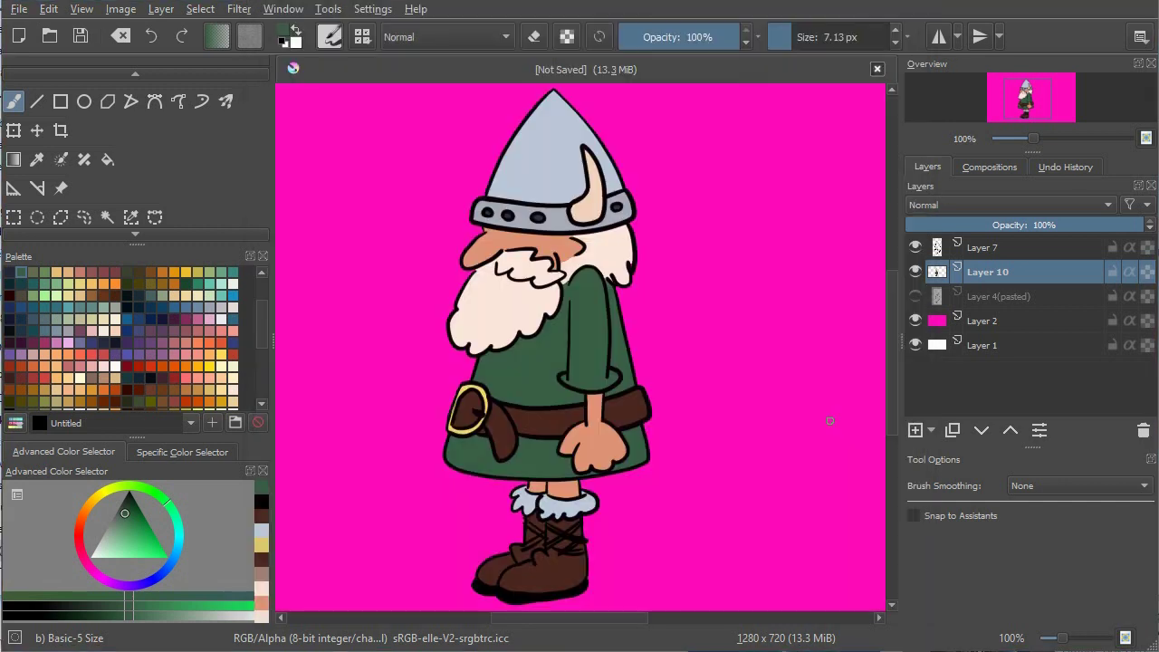